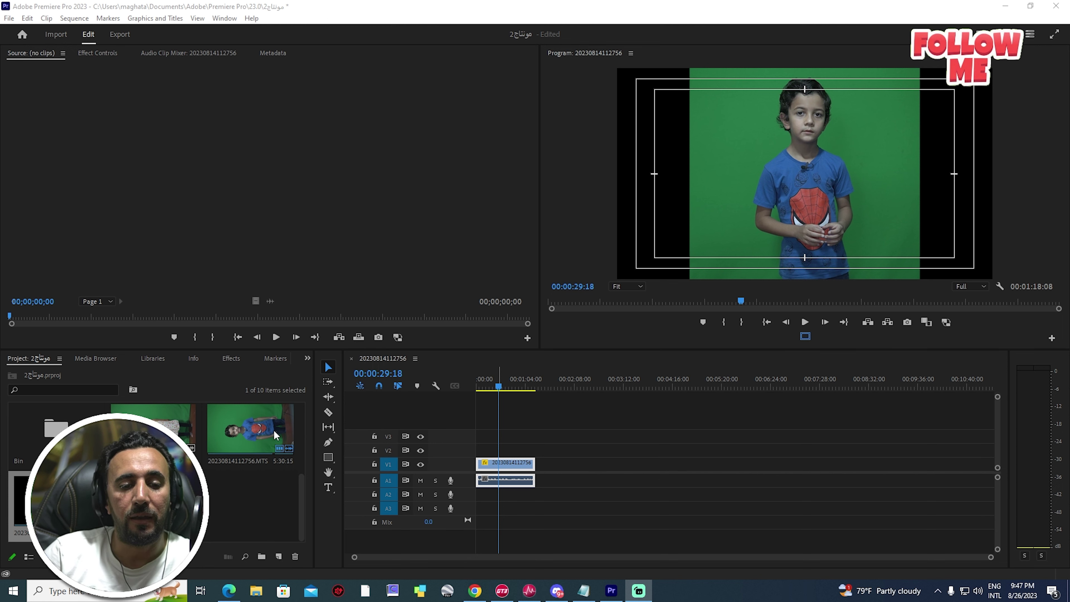
# Step: Apply Ultra Key to the boy clip and sample the green backdrop as Key Color
pyautogui.click(238, 363)
pyautogui.click(585, 425)
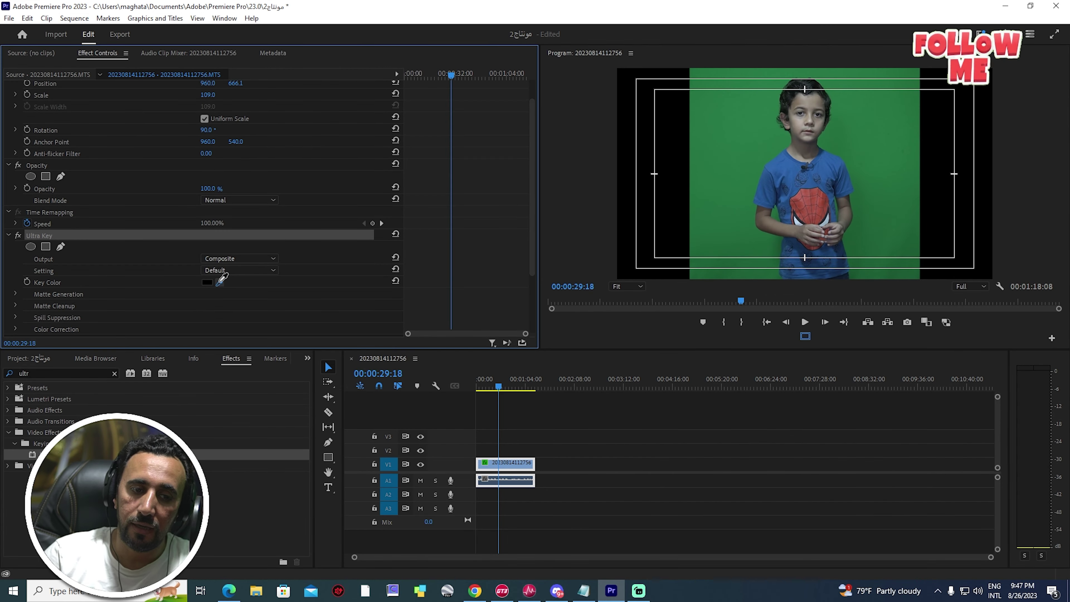
pyautogui.click(219, 281)
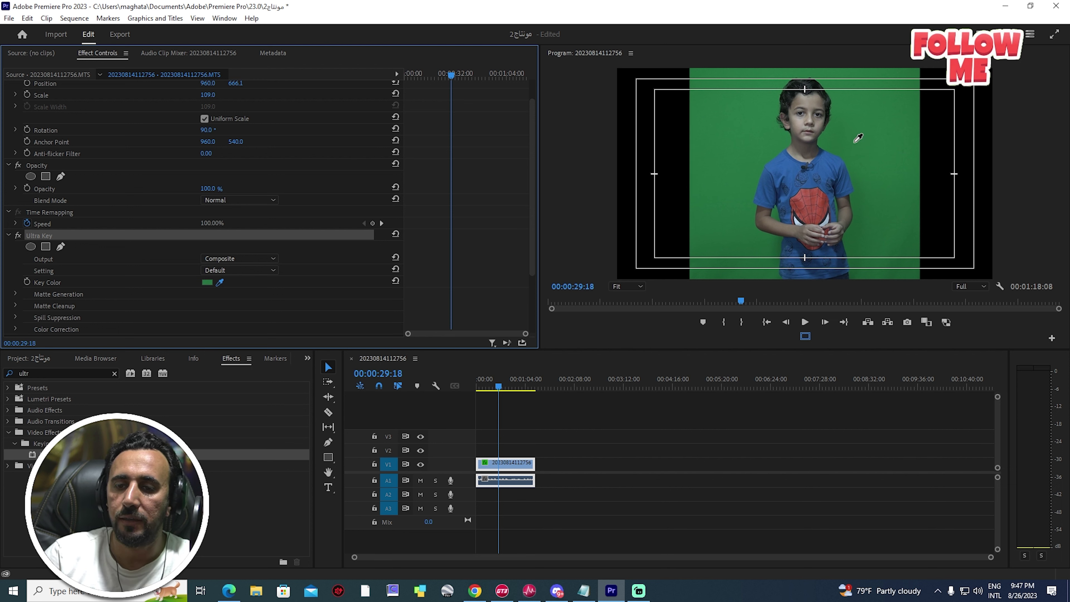
pyautogui.click(855, 146)
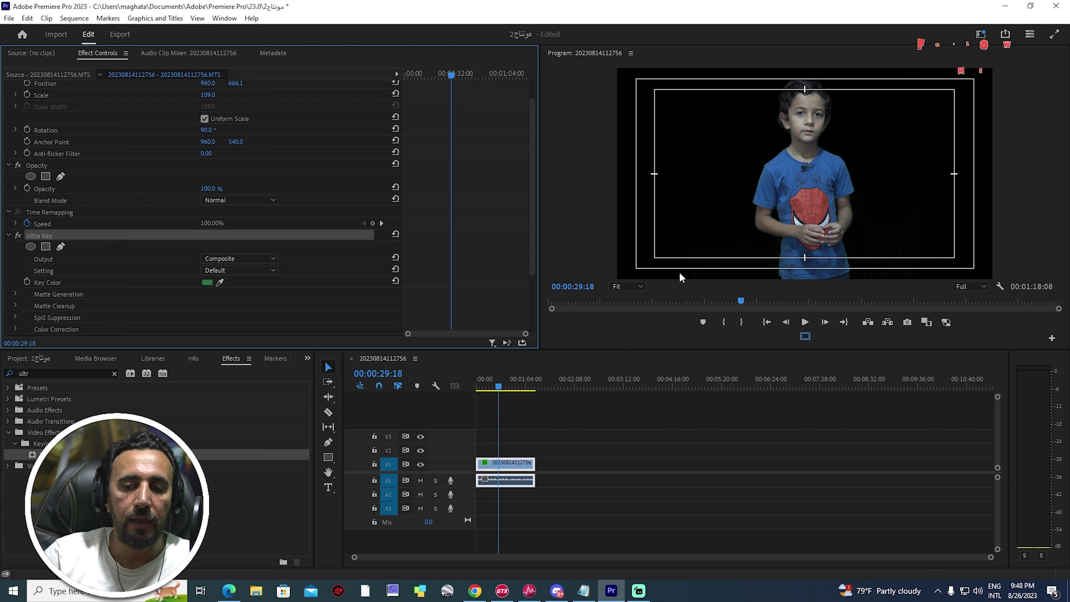
pyautogui.click(640, 417)
pyautogui.hotkey('ctrl', 'z')
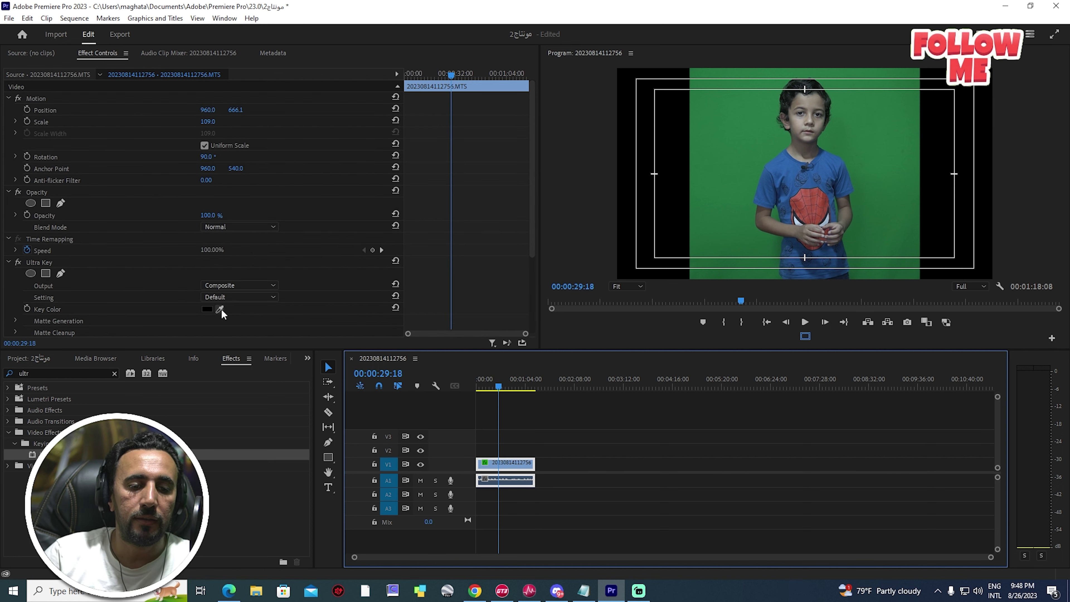
pyautogui.click(219, 309)
pyautogui.click(735, 183)
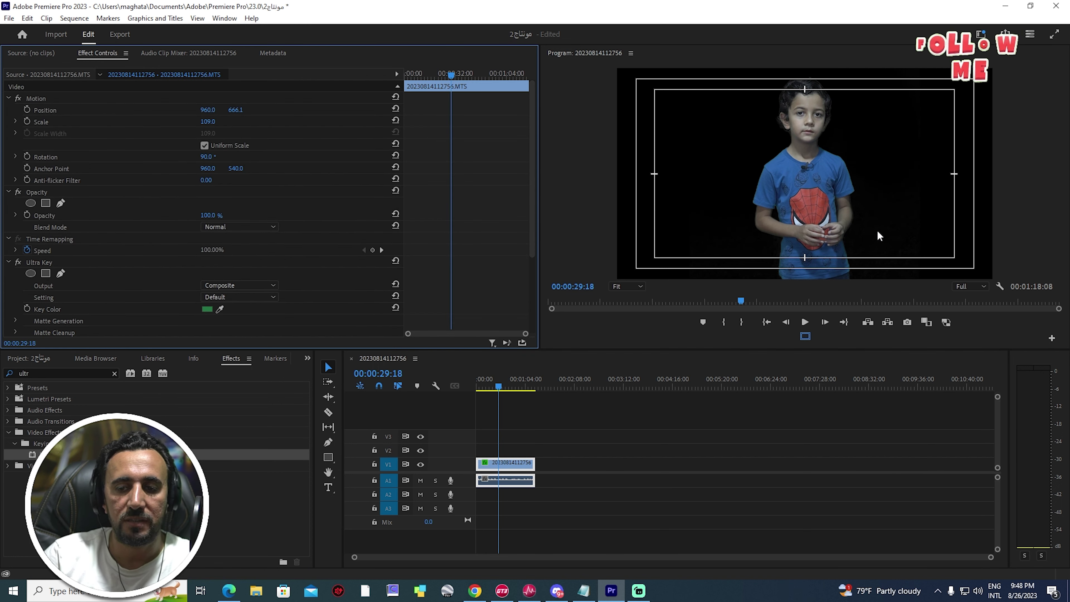
# Step: Preview the keyed result on black in full screen with Ctrl+`
pyautogui.hotkey('ctrl', '`')
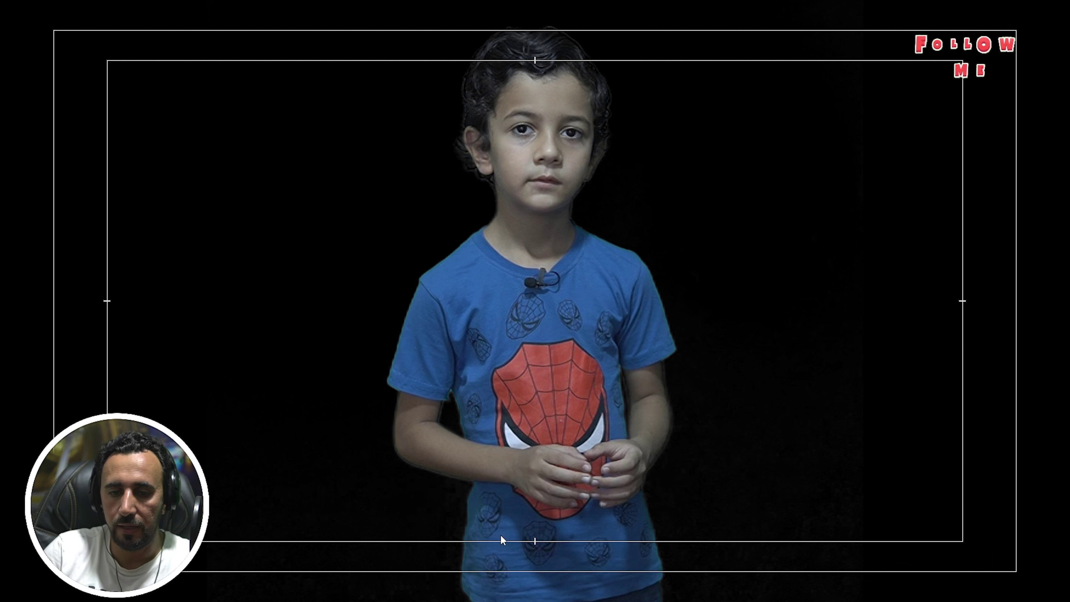
pyautogui.hotkey('ctrl', '`')
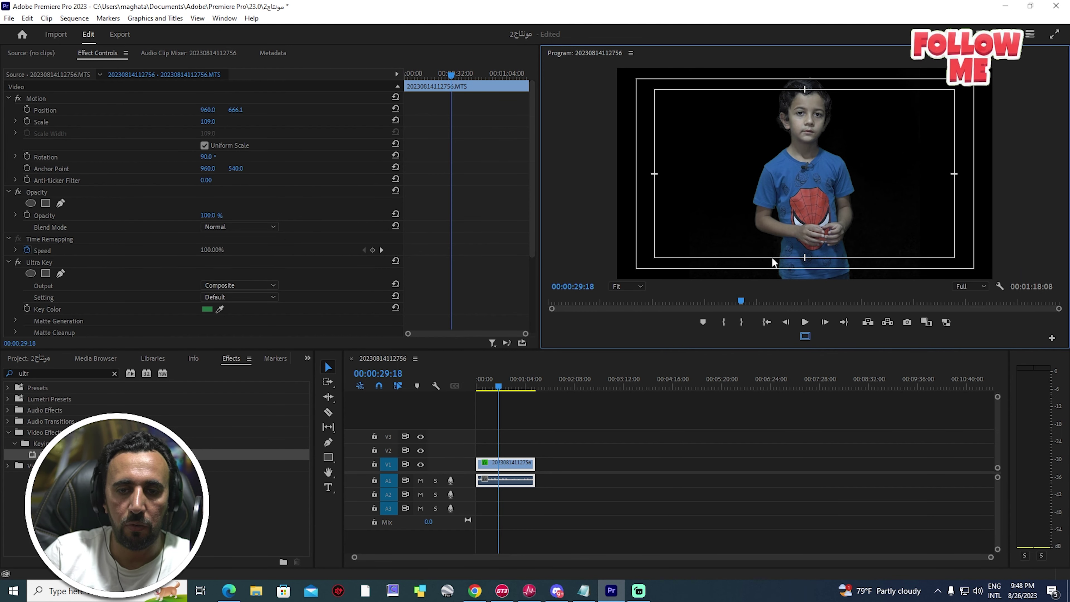
pyautogui.hotkey('ctrl', '`')
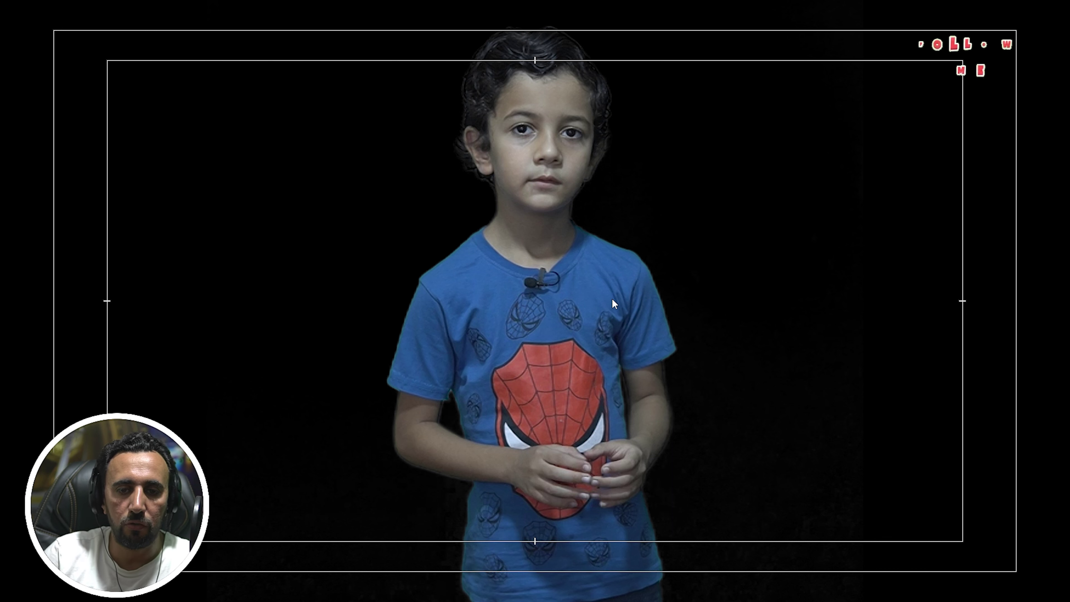
pyautogui.hotkey('ctrl', '`')
pyautogui.hotkey('ctrl', '`')
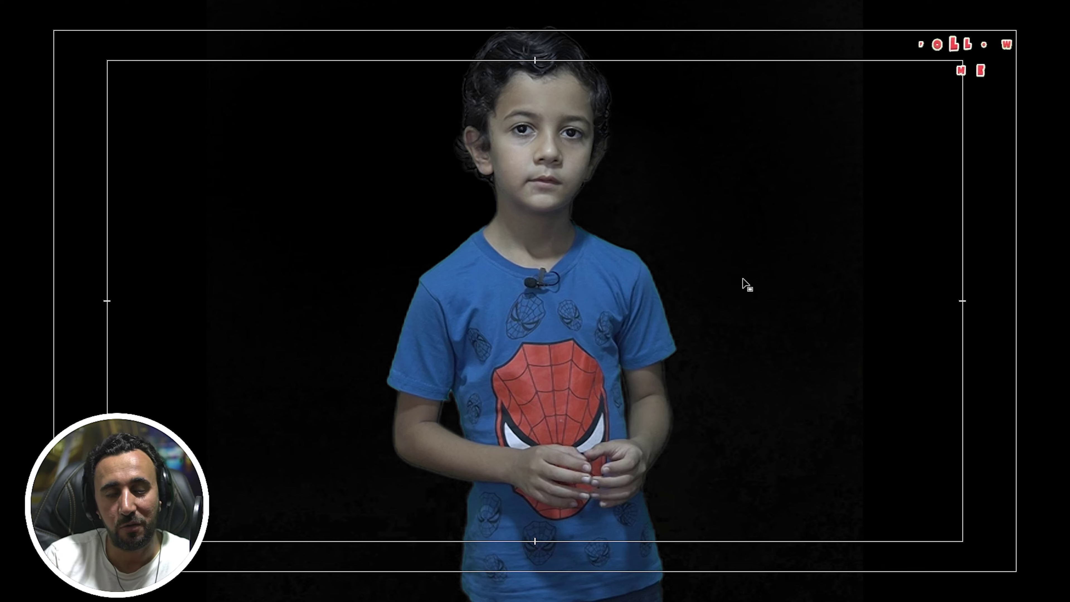
pyautogui.hotkey('ctrl', '`')
# Step: Show the Ultra Key output as Alpha Channel and raise Matte Generation Pedestal to 79
pyautogui.click(523, 441)
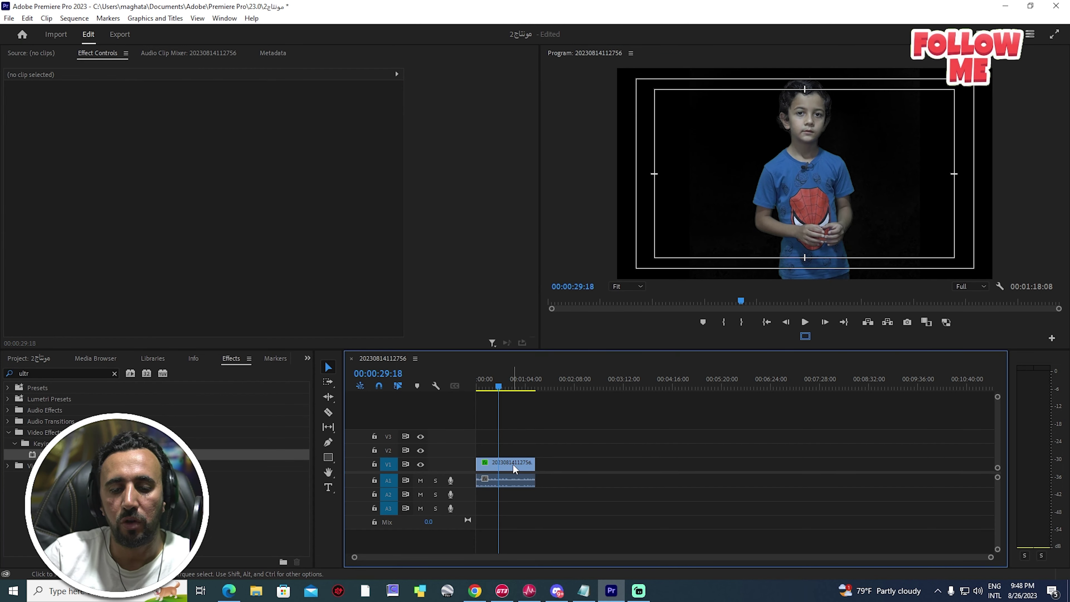
pyautogui.click(512, 463)
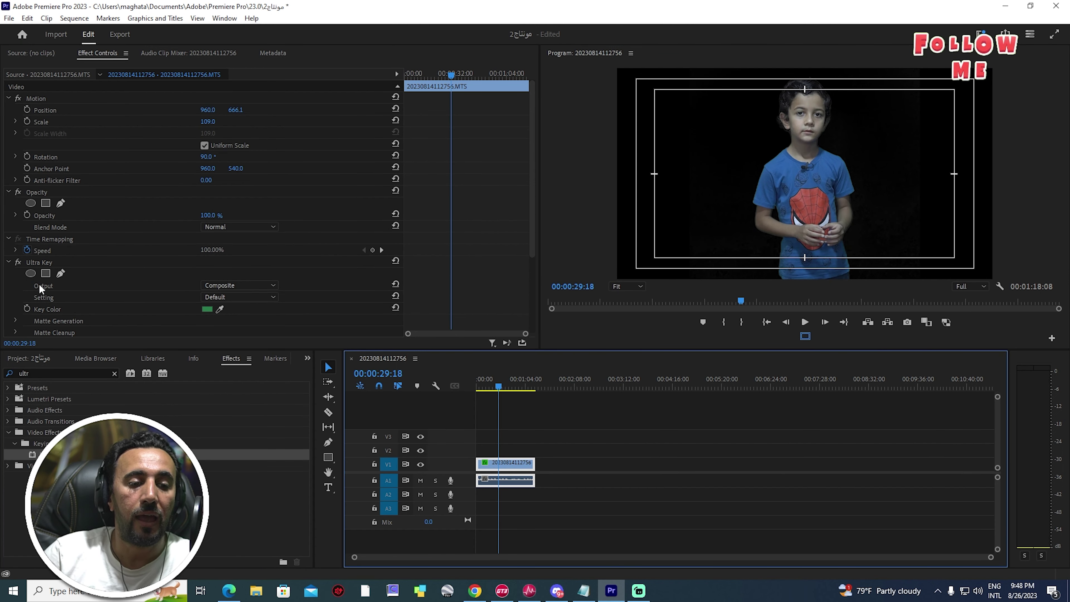
pyautogui.click(229, 286)
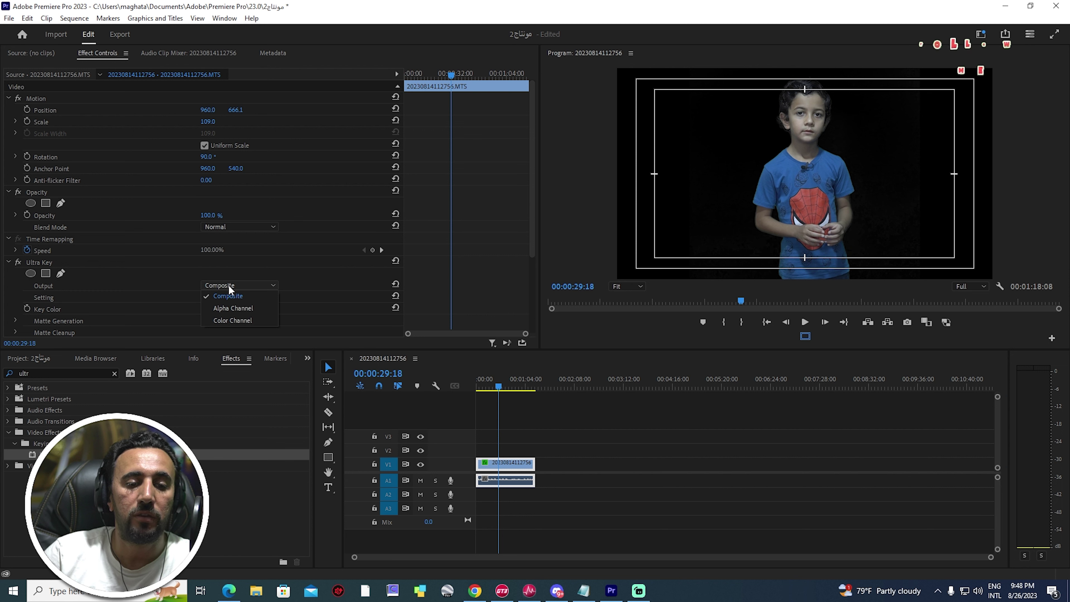
pyautogui.click(232, 308)
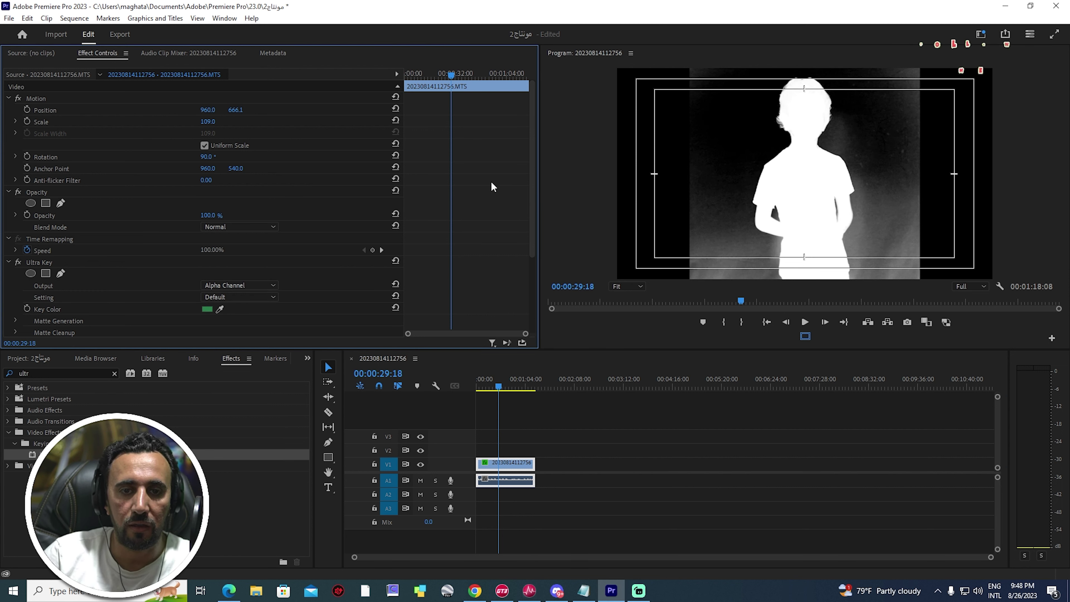
pyautogui.moveTo(531, 194); pyautogui.dragTo(531, 233)
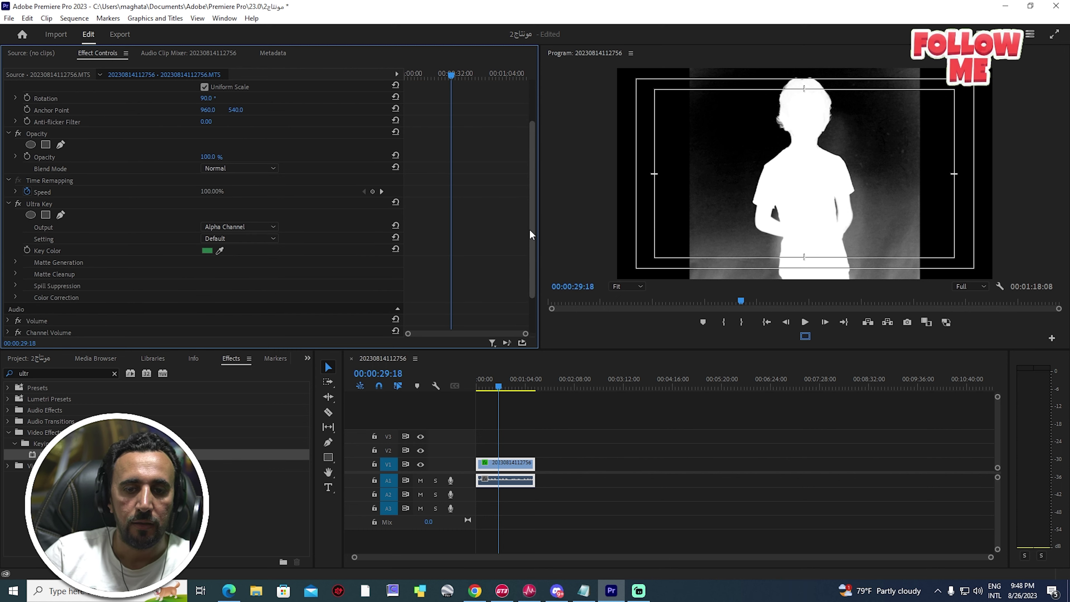
pyautogui.click(16, 263)
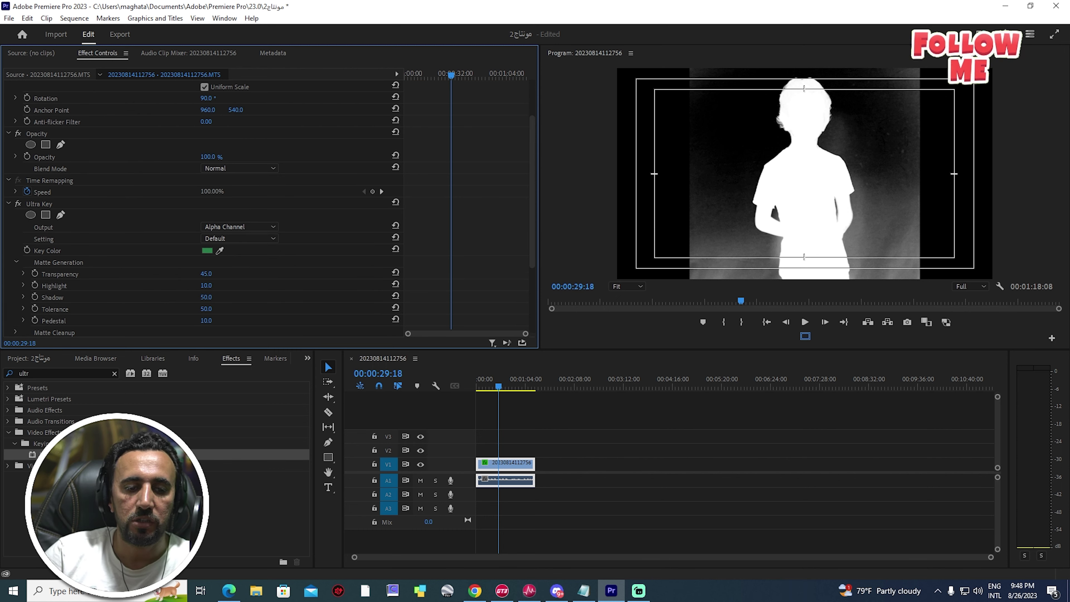
pyautogui.moveTo(206, 320); pyautogui.dragTo(223, 320)
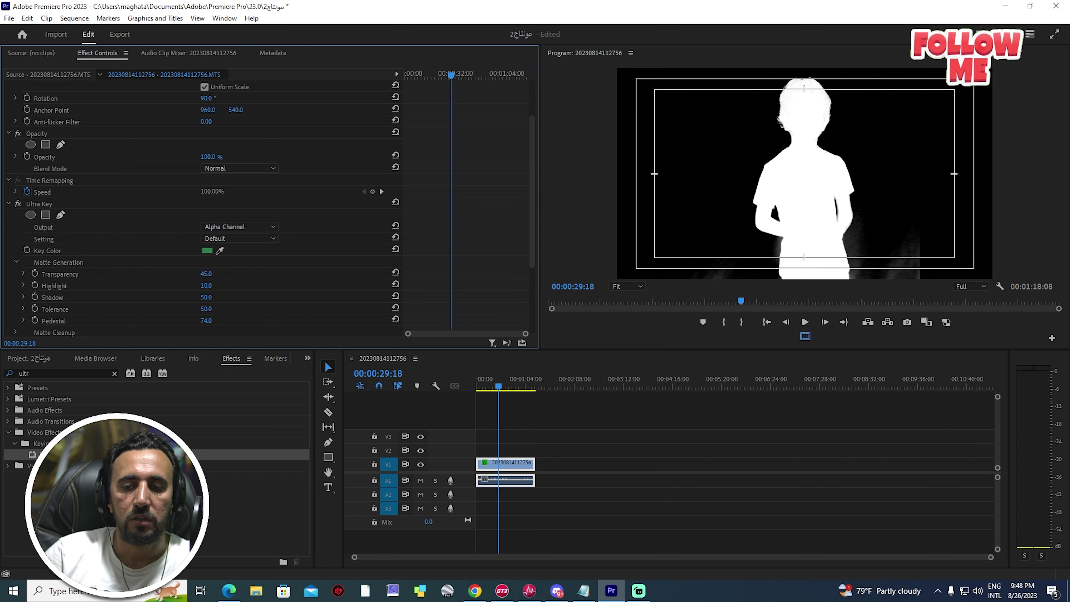
# Step: Return Ultra Key output to Composite and set Transparency to 44
pyautogui.click(229, 227)
pyautogui.click(235, 235)
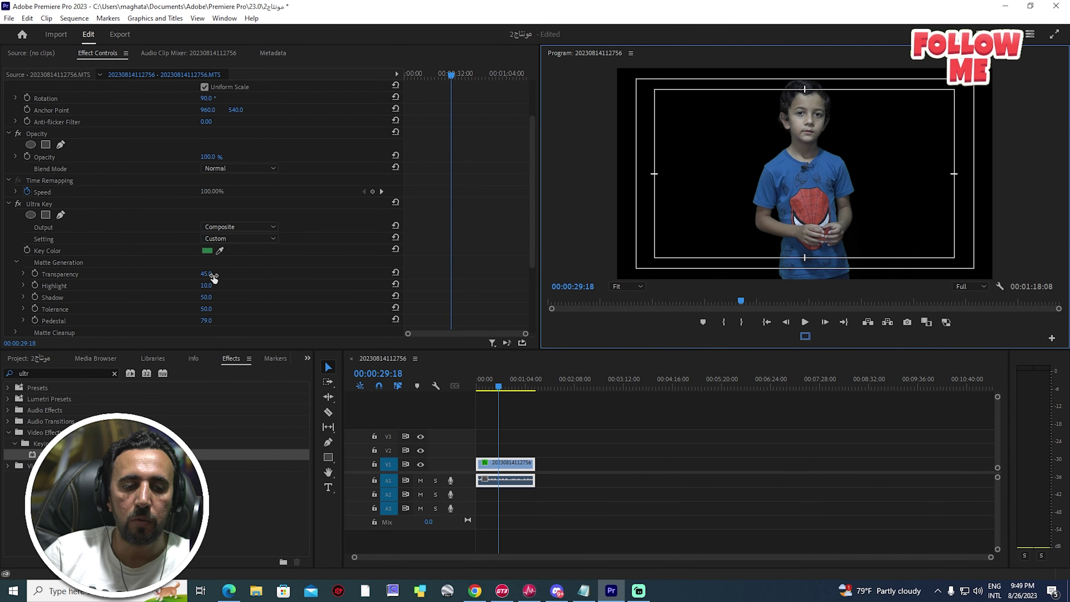
pyautogui.click(207, 274)
pyautogui.moveTo(206, 273); pyautogui.dragTo(196, 273)
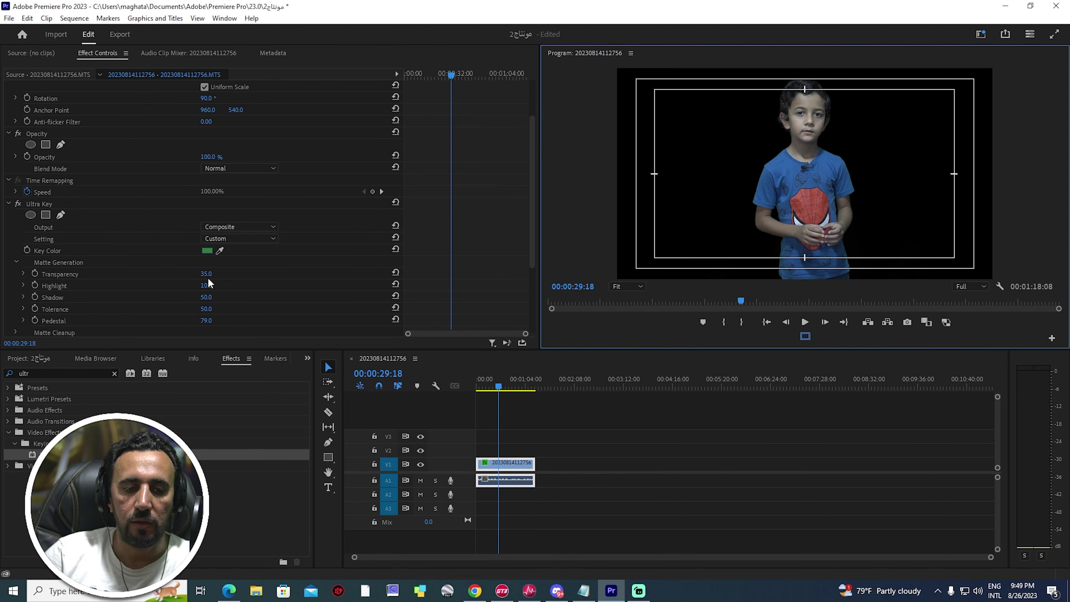
pyautogui.moveTo(207, 274); pyautogui.dragTo(206, 277)
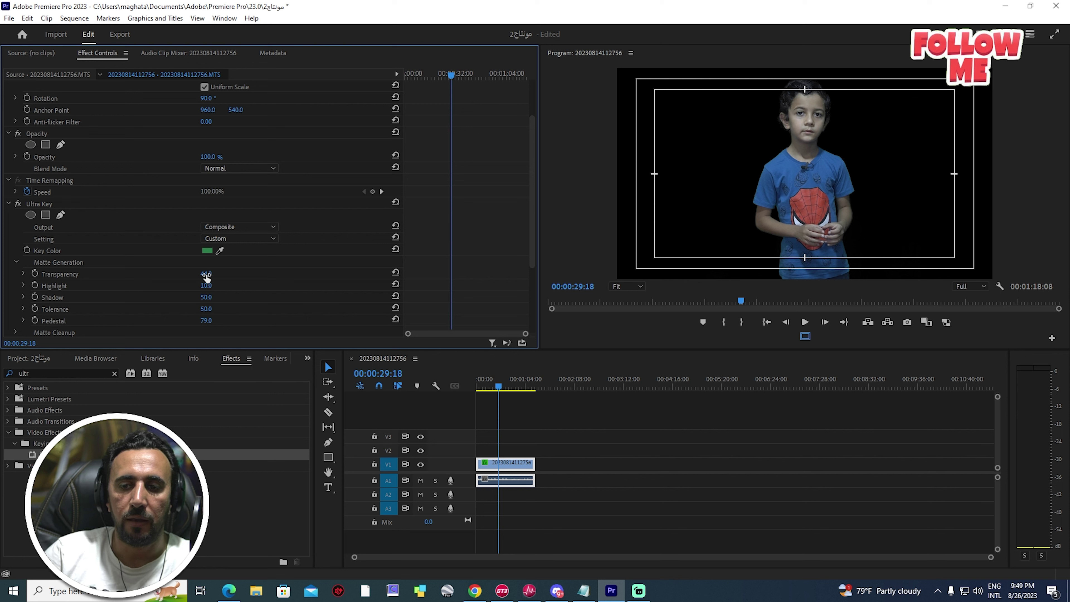
pyautogui.moveTo(532, 179); pyautogui.dragTo(533, 236)
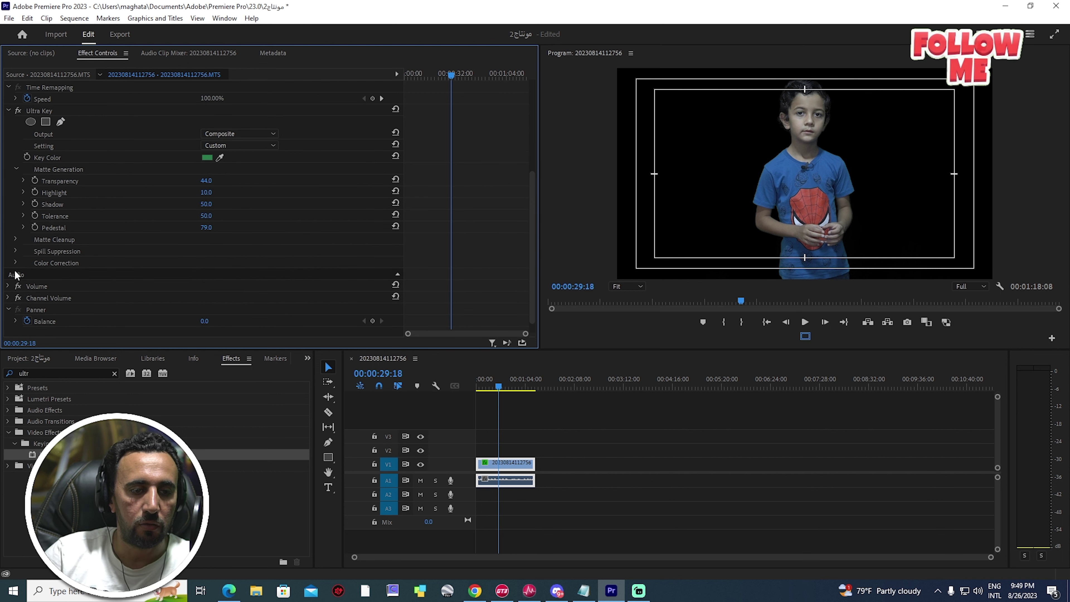
# Step: Set Matte Cleanup Soften to 29 and check the matte in Alpha Channel output
pyautogui.click(15, 239)
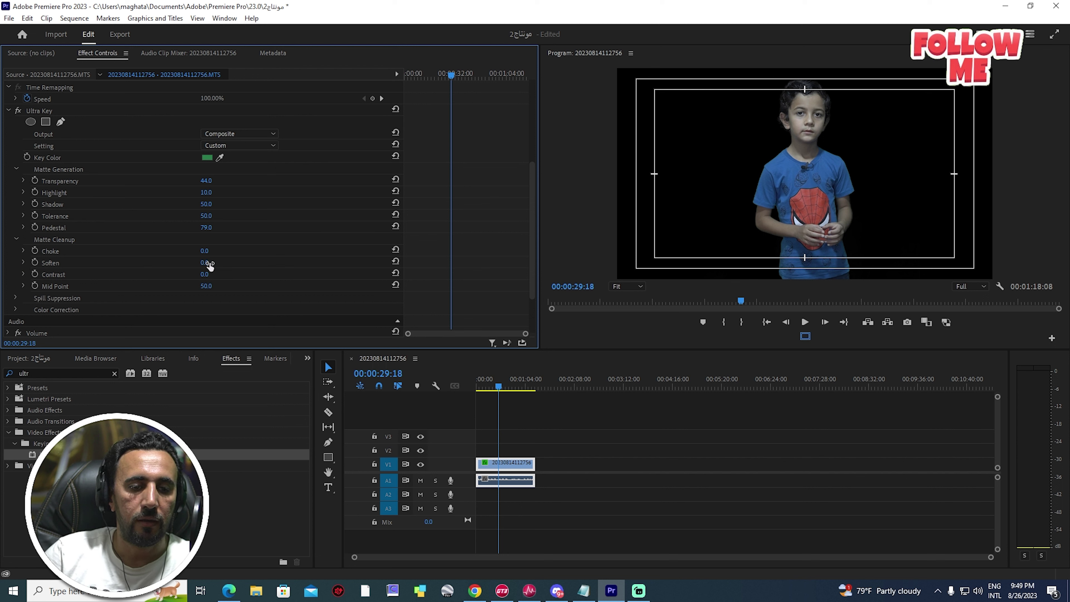
pyautogui.moveTo(205, 263); pyautogui.dragTo(230, 262)
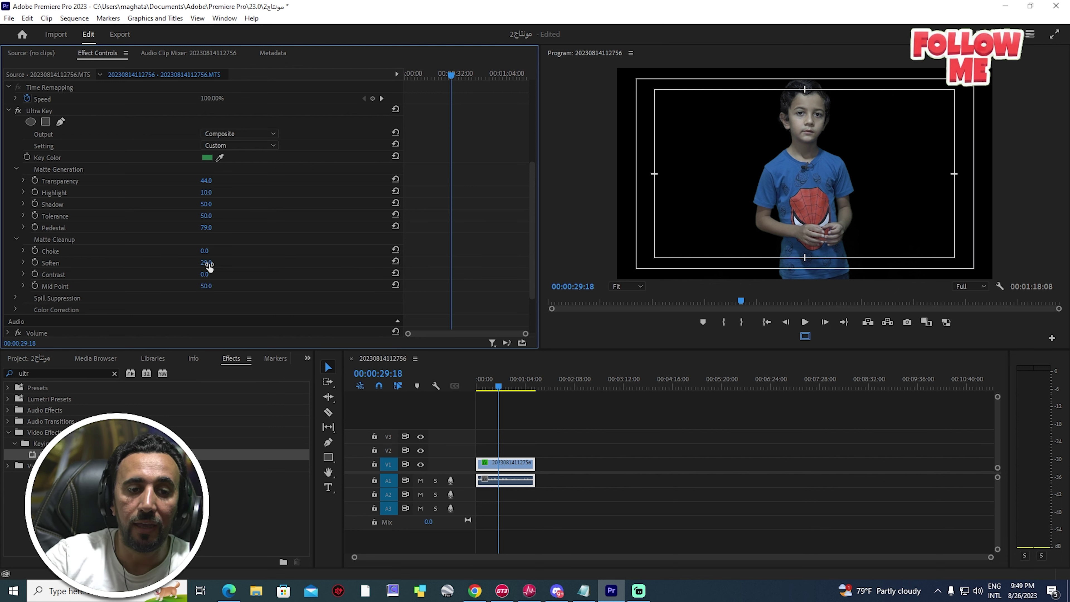
pyautogui.click(224, 133)
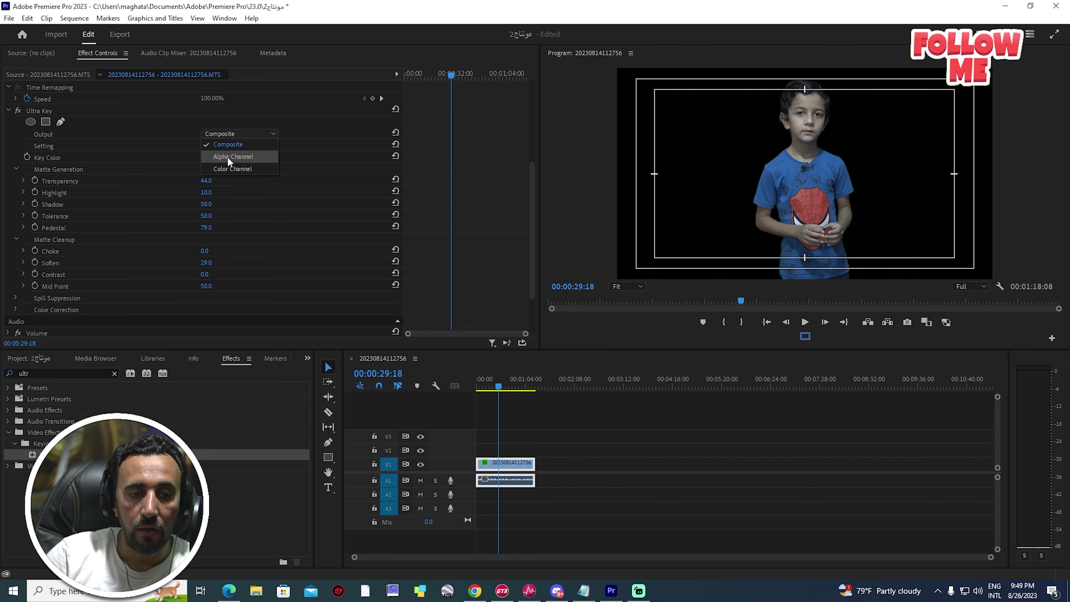
pyautogui.click(228, 156)
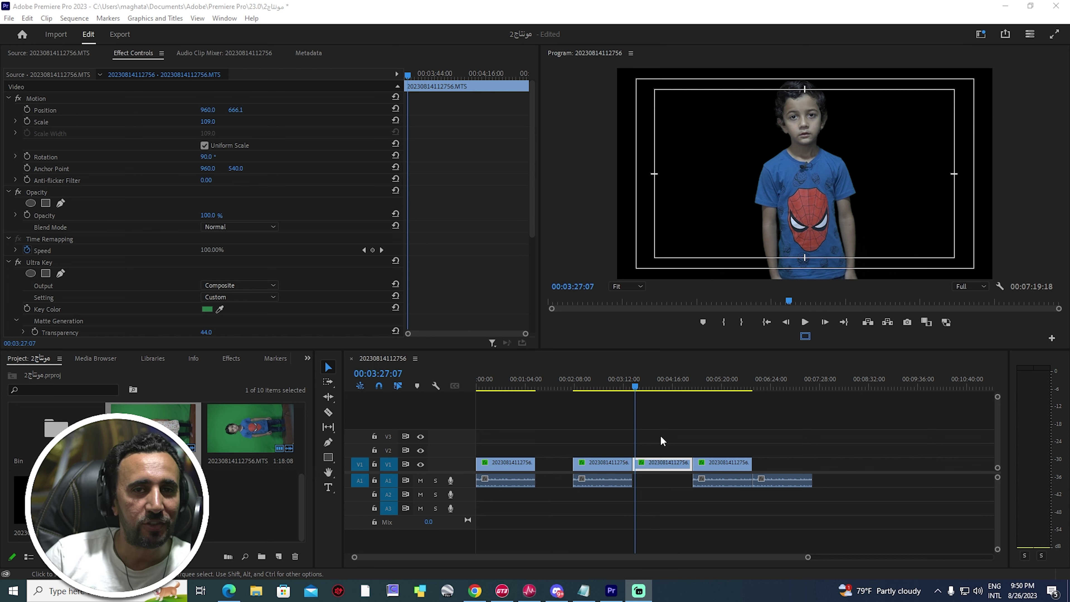
# Step: Load the third V1 clip and the last A1 audio clip into the Source monitor
pyautogui.click(654, 464)
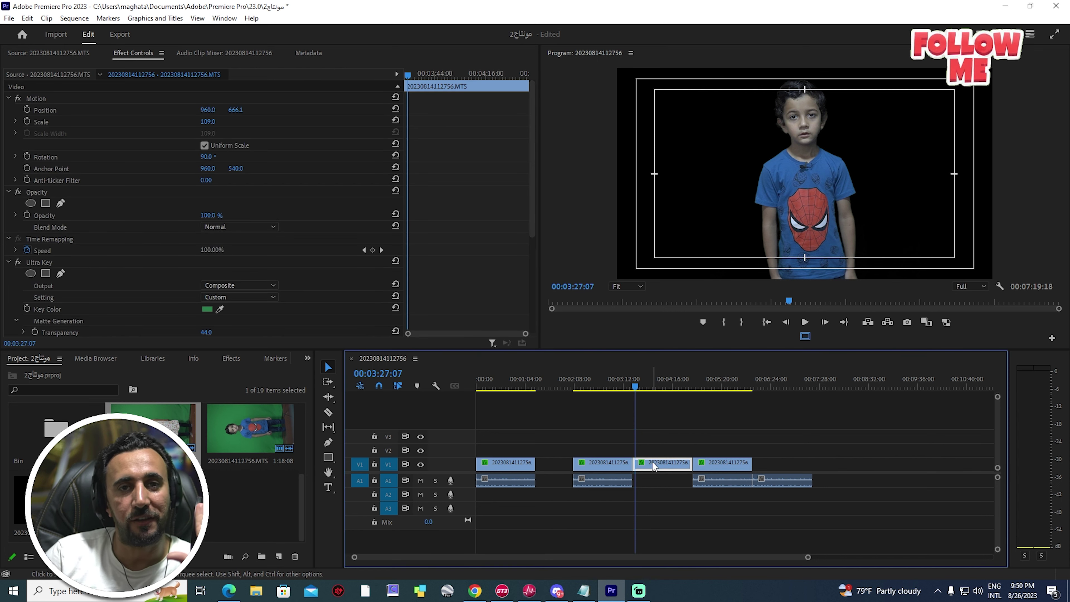
pyautogui.moveTo(628, 383); pyautogui.dragTo(601, 384)
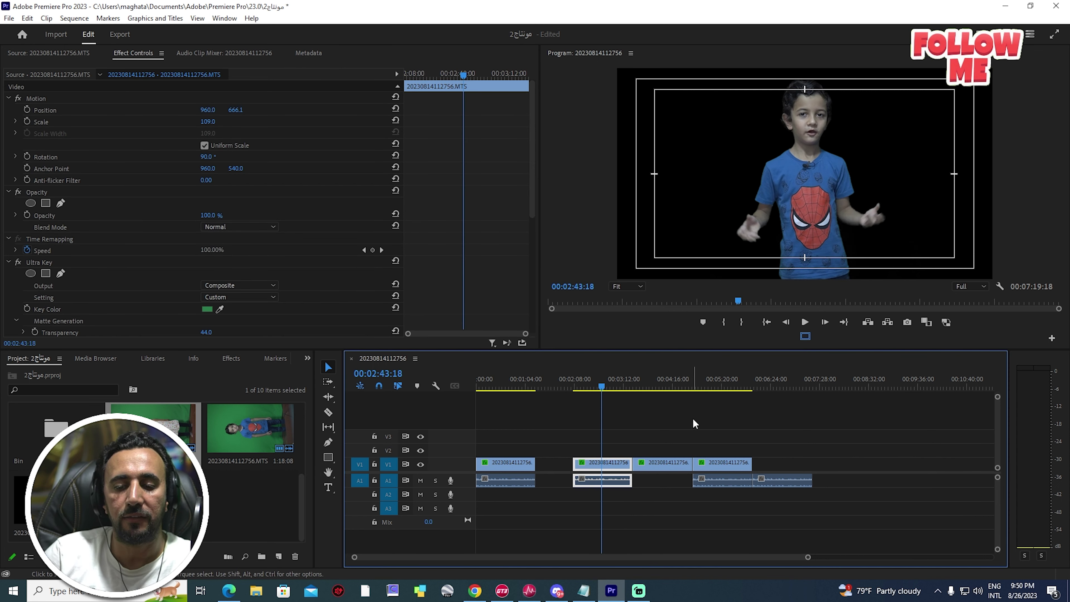
pyautogui.click(654, 480)
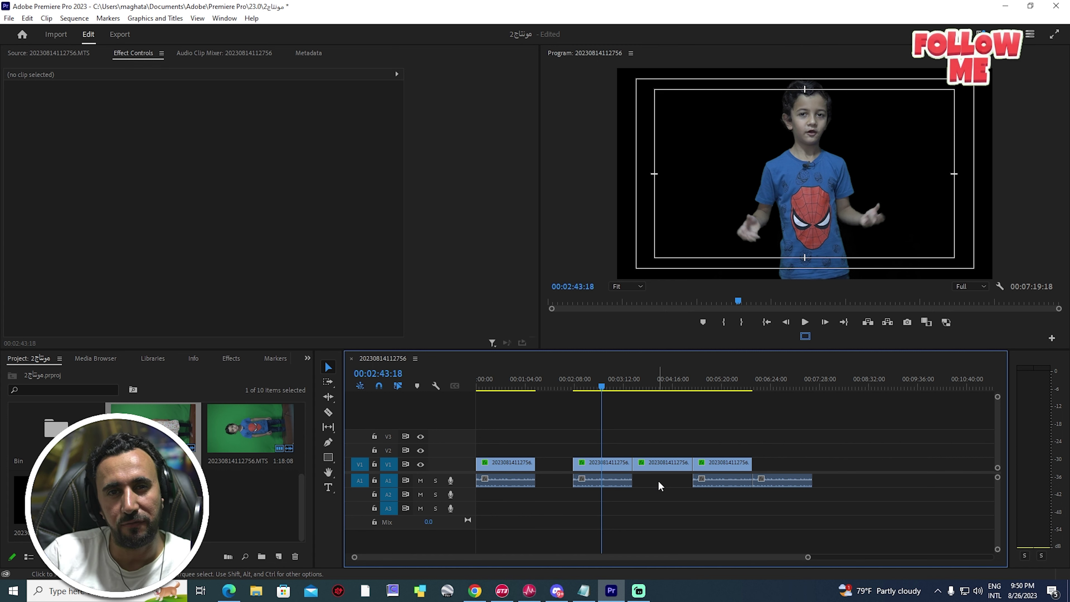
pyautogui.click(767, 480)
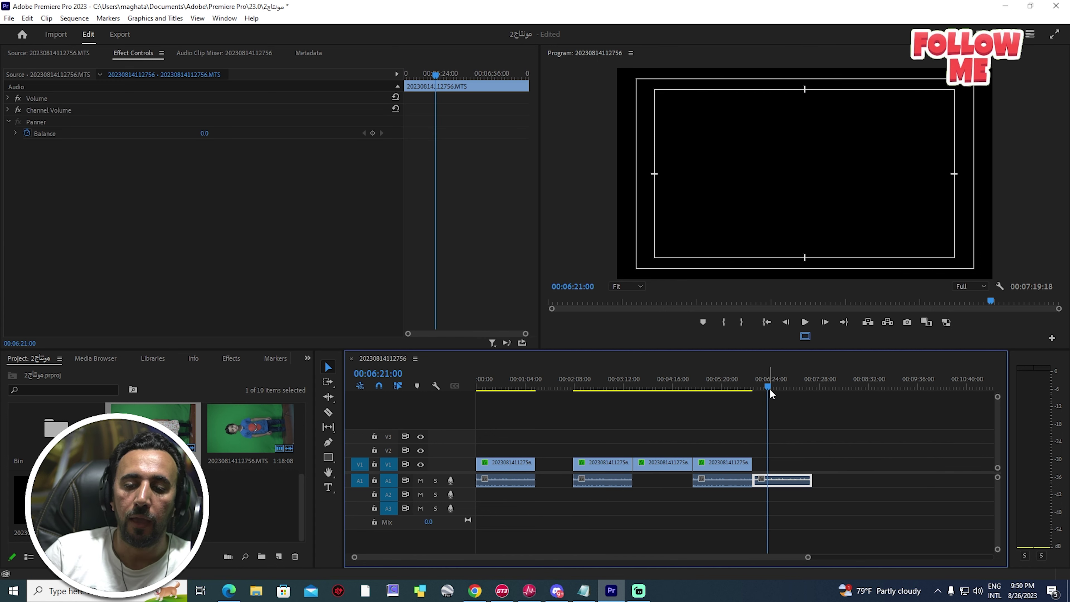
pyautogui.click(817, 452)
pyautogui.doubleClick(784, 483)
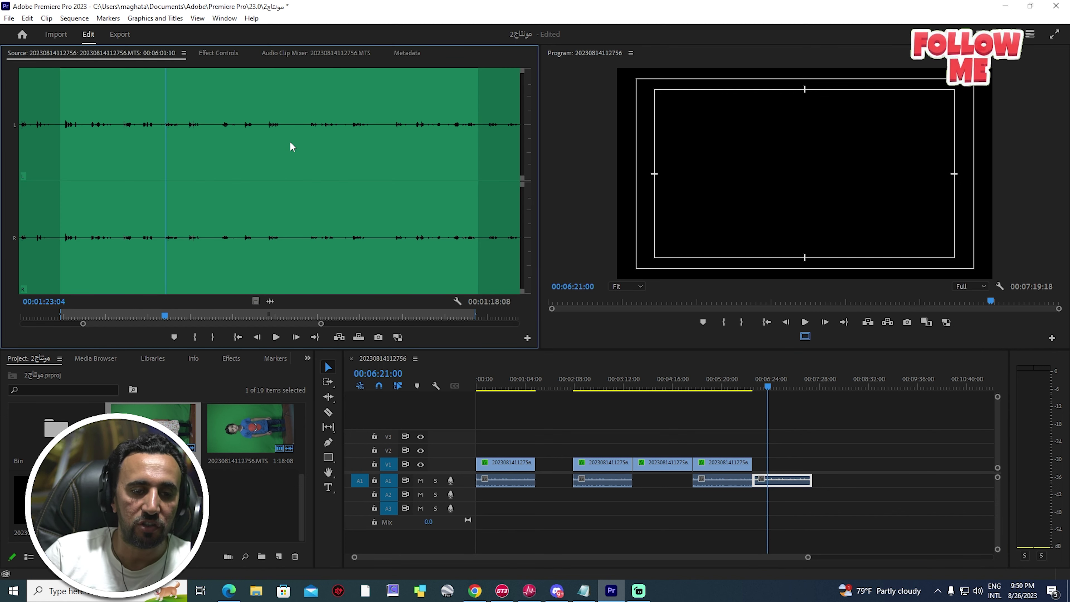
pyautogui.click(659, 386)
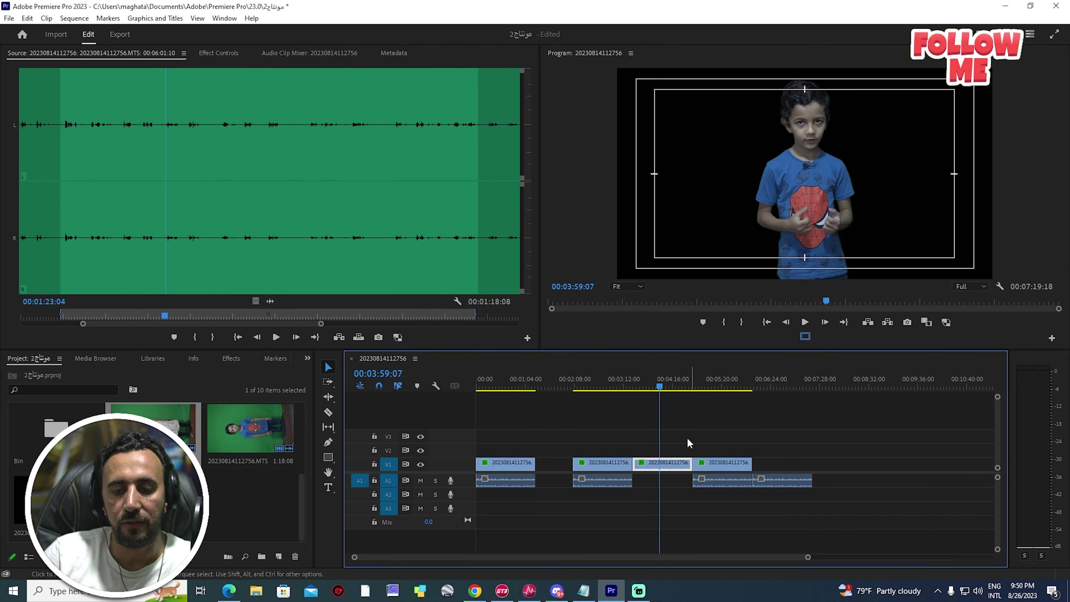
pyautogui.click(659, 464)
pyautogui.doubleClick(658, 468)
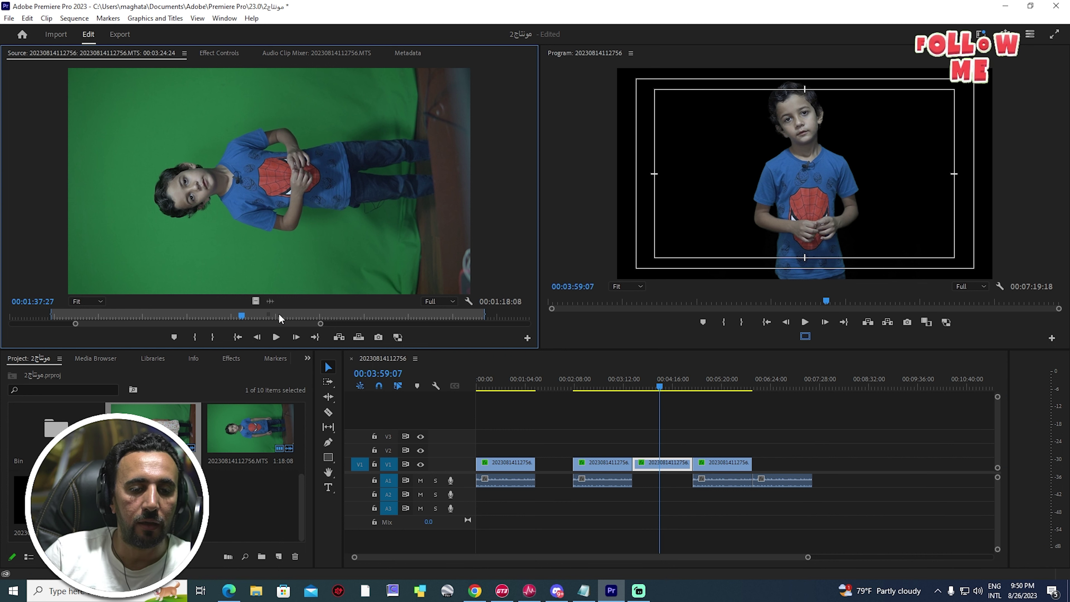
pyautogui.click(787, 371)
pyautogui.click(777, 385)
pyautogui.doubleClick(787, 480)
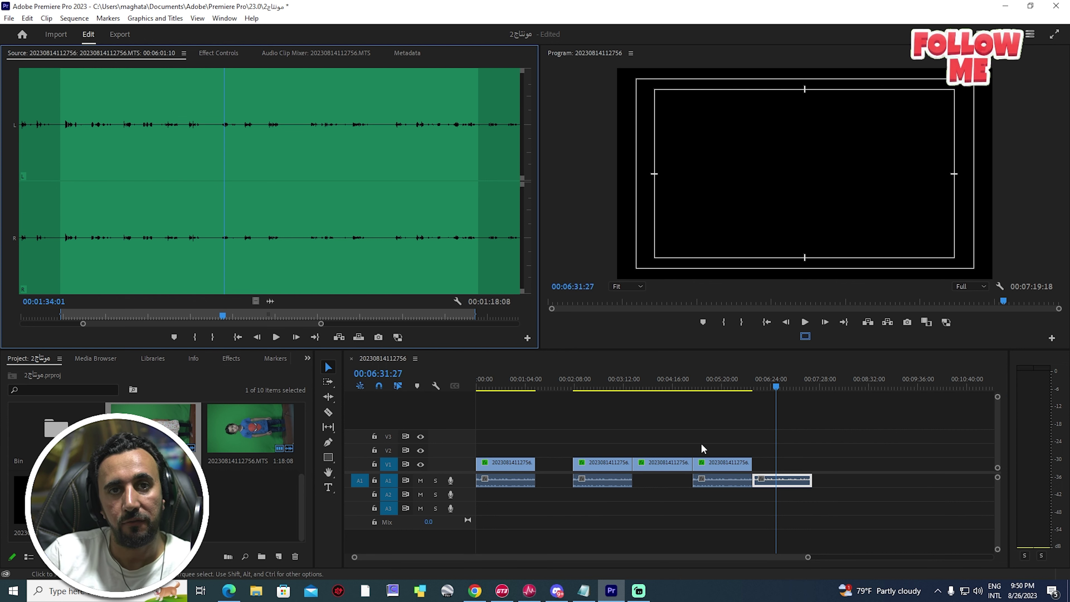
# Step: Match-frame at 00:03:38:04 and drag the source audio into the A1 gap under the third clip
pyautogui.click(643, 390)
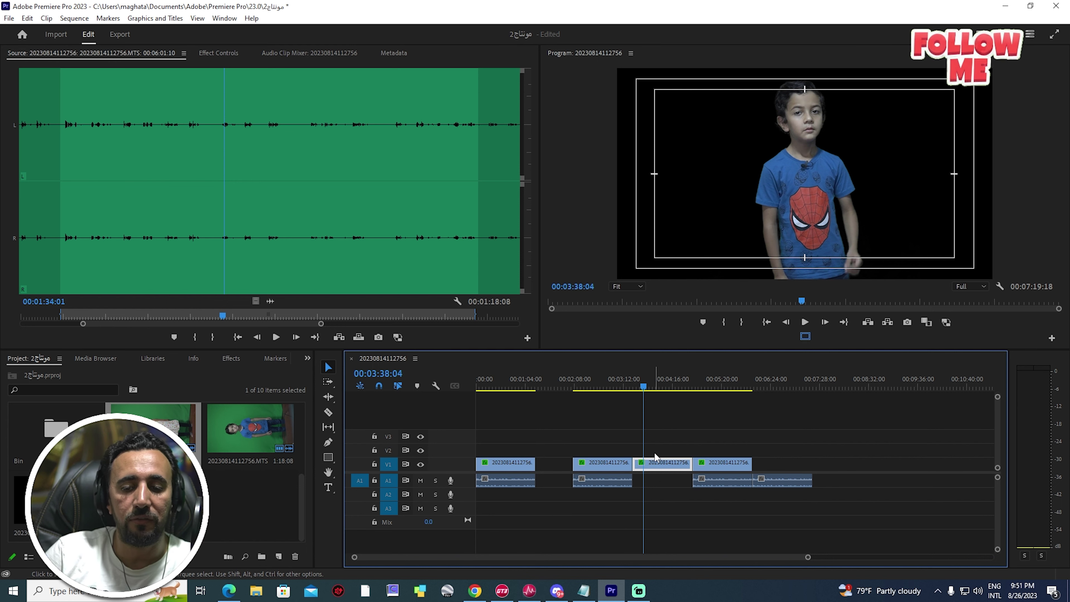
pyautogui.press('f')
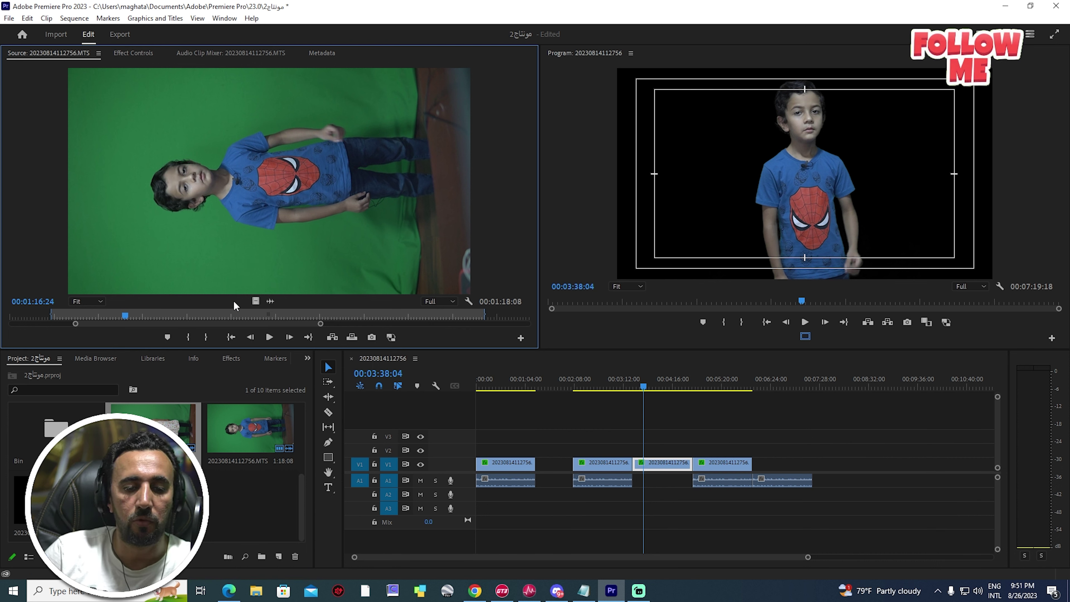
pyautogui.moveTo(269, 301)
pyautogui.mouseDown()
pyautogui.moveTo(635, 476)
pyautogui.moveTo(645, 506)
pyautogui.mouseUp()
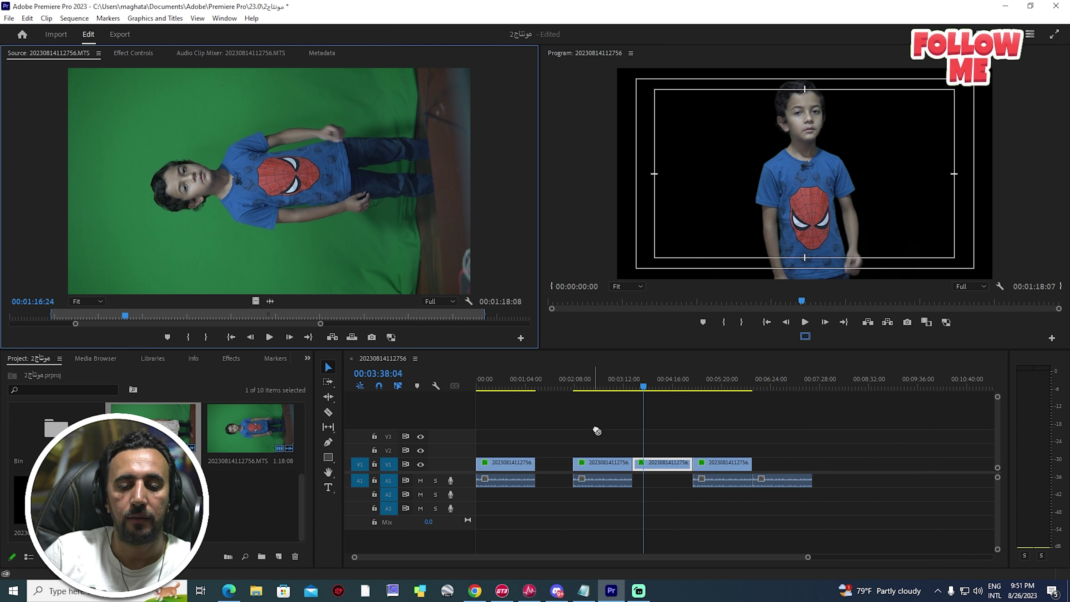
pyautogui.moveTo(270, 302); pyautogui.dragTo(641, 480)
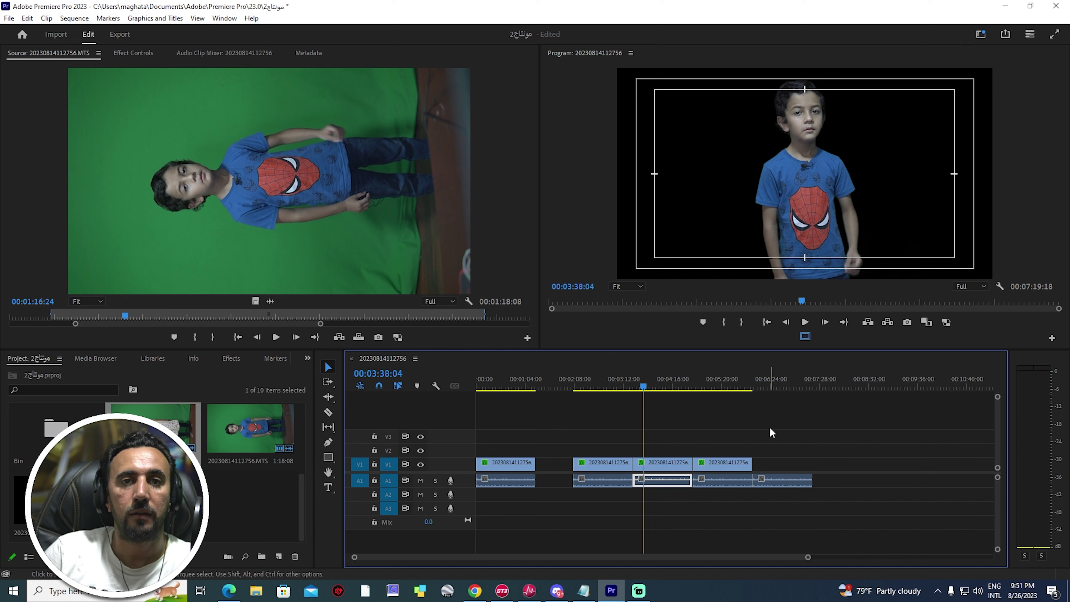
pyautogui.click(770, 379)
pyautogui.click(784, 482)
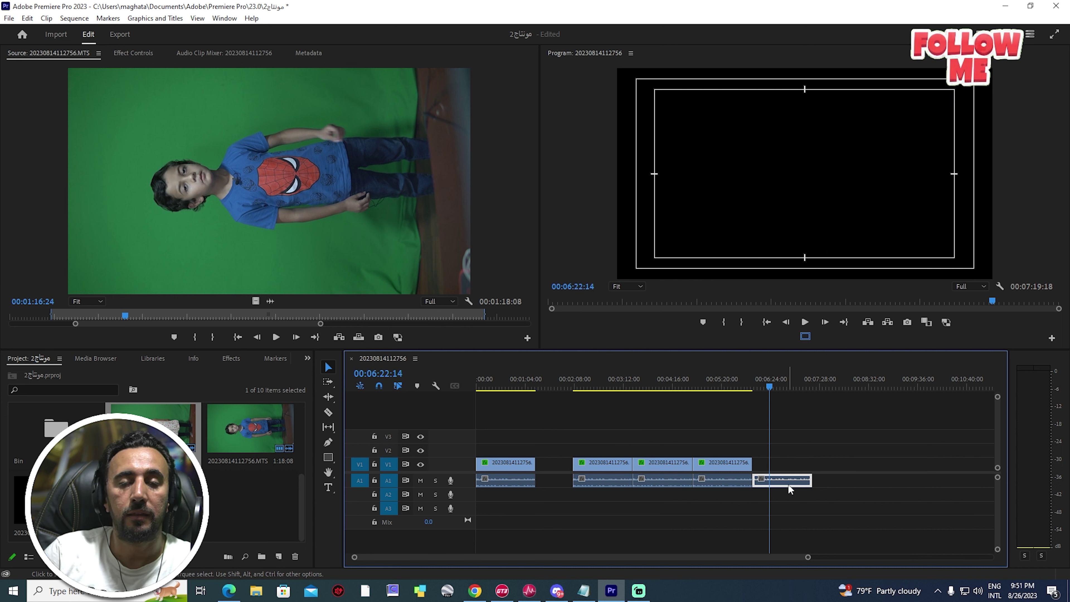
# Step: Place matching video above the last audio clip and lift the second keyed clip onto V2
pyautogui.press('f')
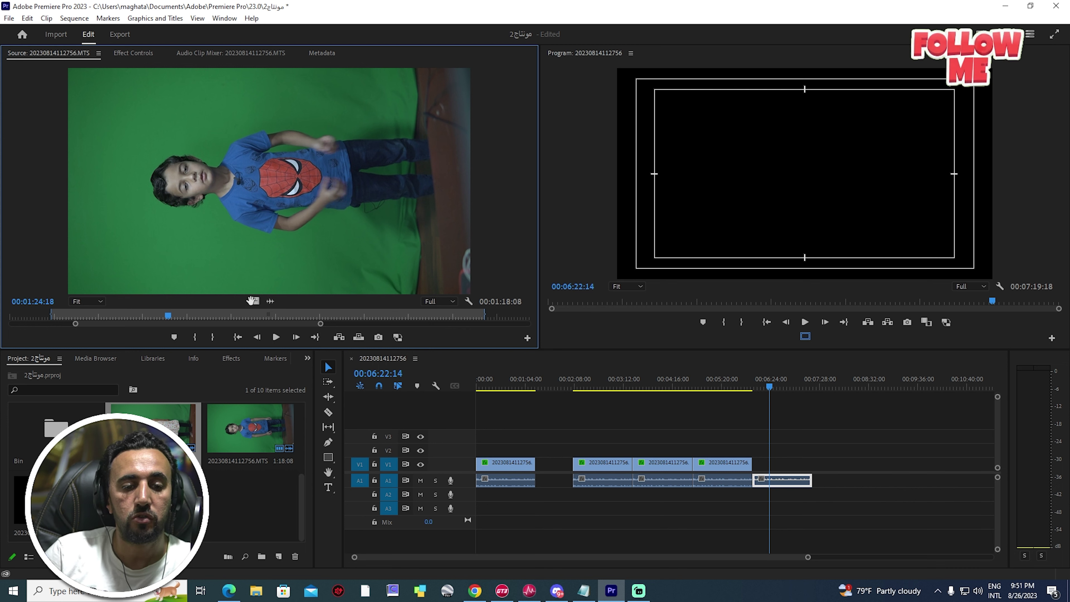
pyautogui.moveTo(250, 301); pyautogui.dragTo(781, 464)
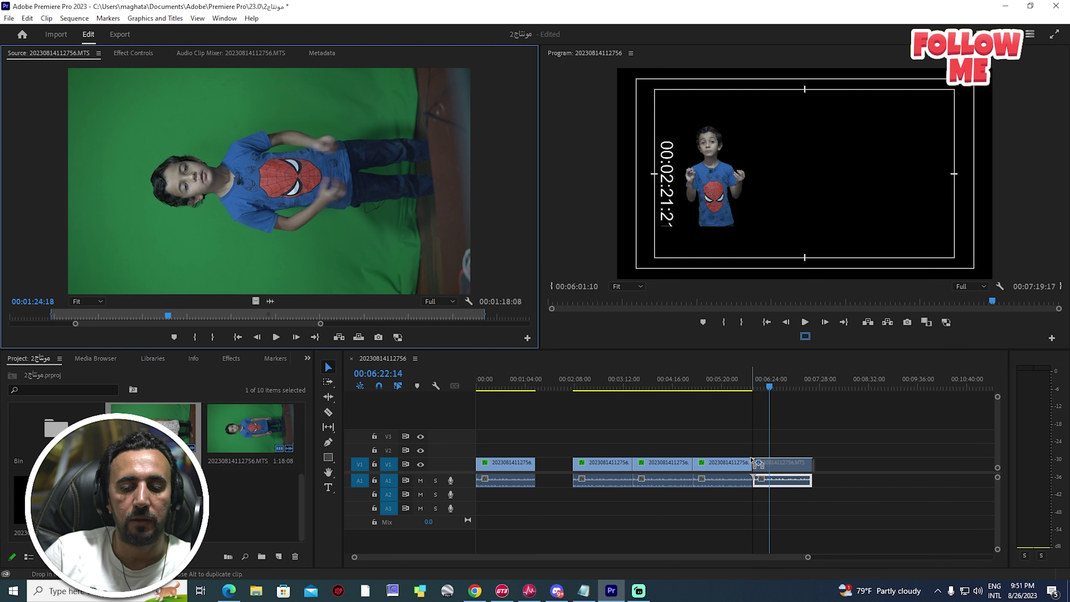
pyautogui.moveTo(295, 169); pyautogui.dragTo(867, 488)
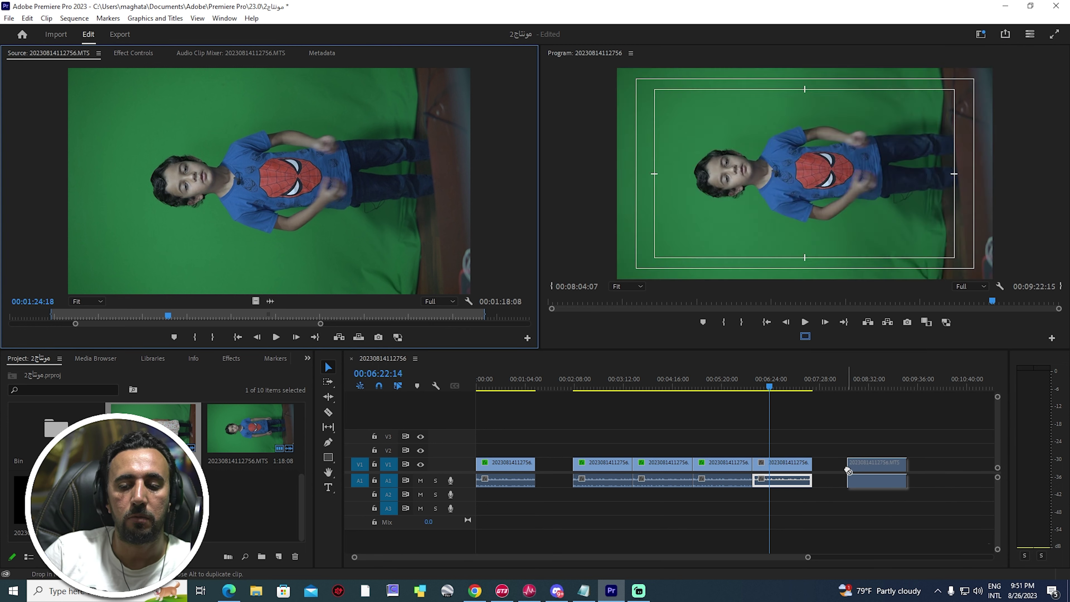
pyautogui.press('Escape')
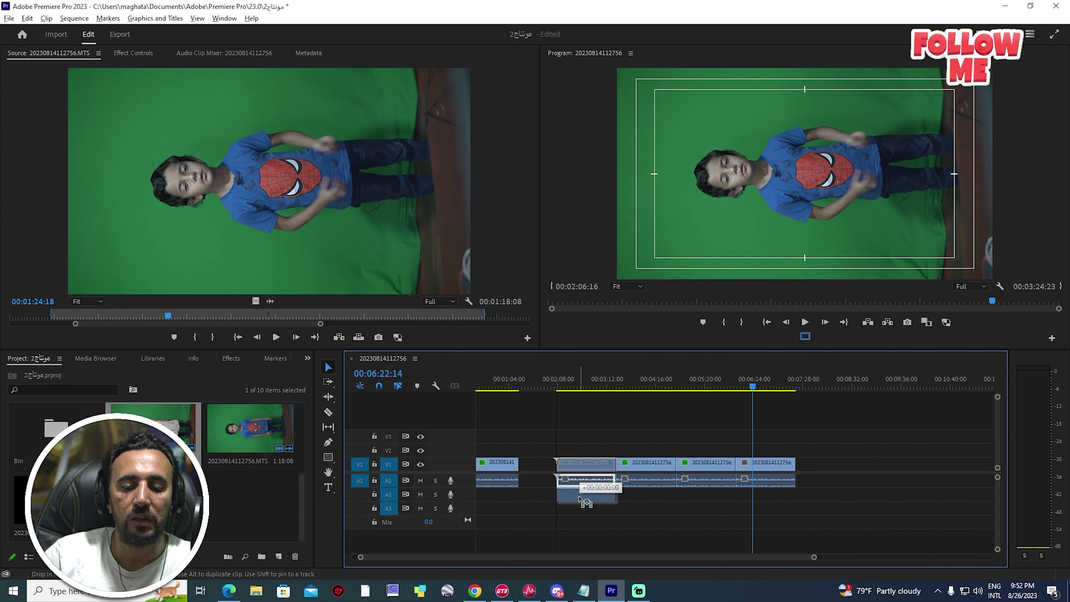
pyautogui.moveTo(580, 486); pyautogui.dragTo(584, 466)
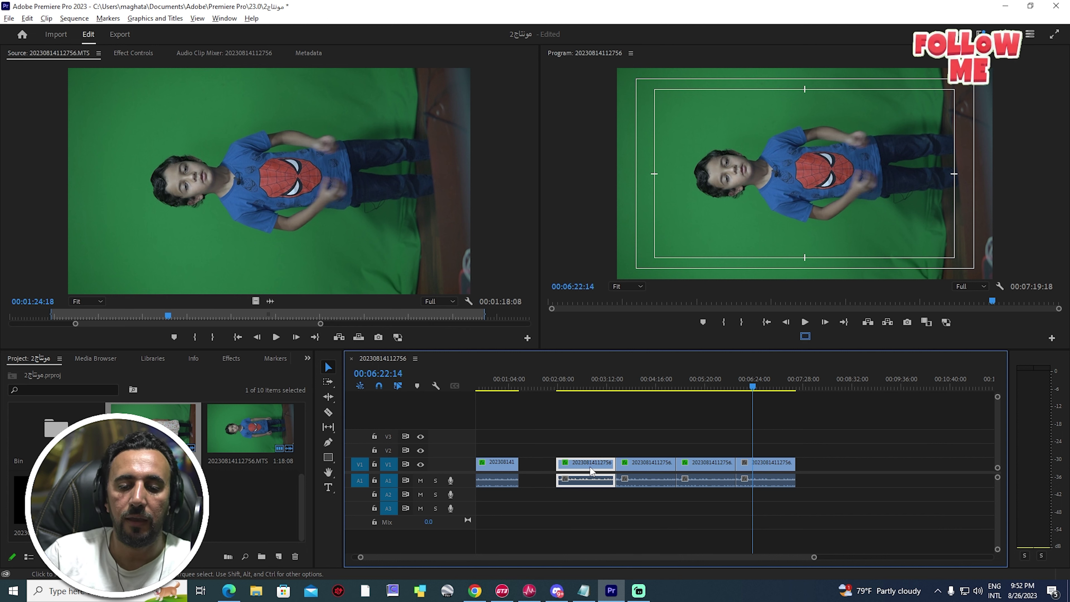
pyautogui.moveTo(585, 466); pyautogui.dragTo(782, 459)
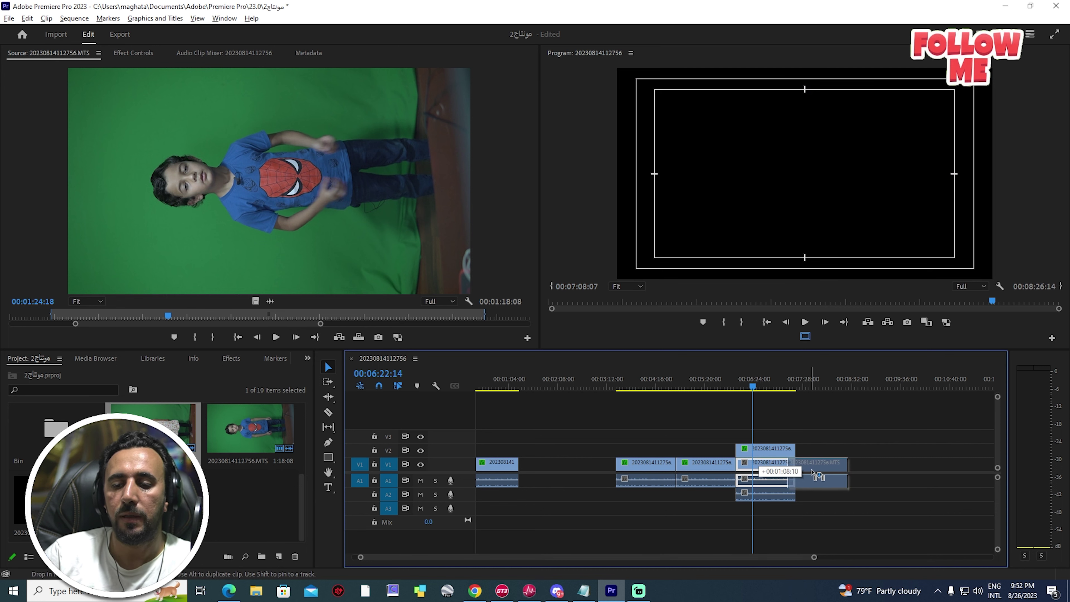
# Step: Move the V2 clip to about 00:02:10 and slide the last V1 clip left against its neighbour
pyautogui.click(795, 426)
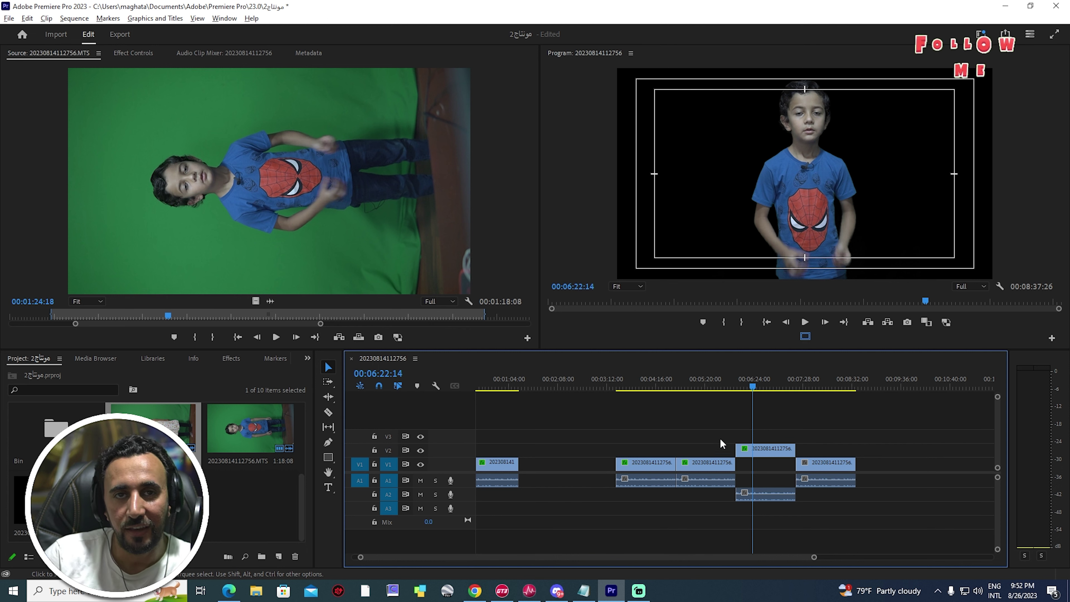
pyautogui.moveTo(737, 449); pyautogui.dragTo(554, 454)
pyautogui.click(821, 475)
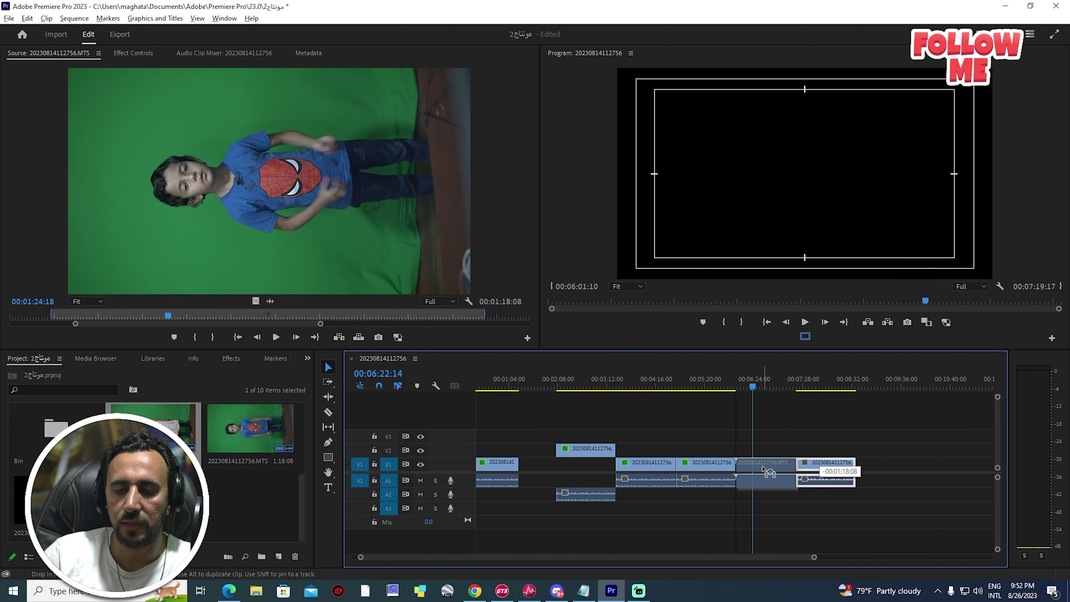
pyautogui.moveTo(821, 475); pyautogui.dragTo(760, 475)
# Step: Try moving the V2 clip to about 00:05:20, undoing each attempt, then shift a V1 clip later
pyautogui.click(586, 452)
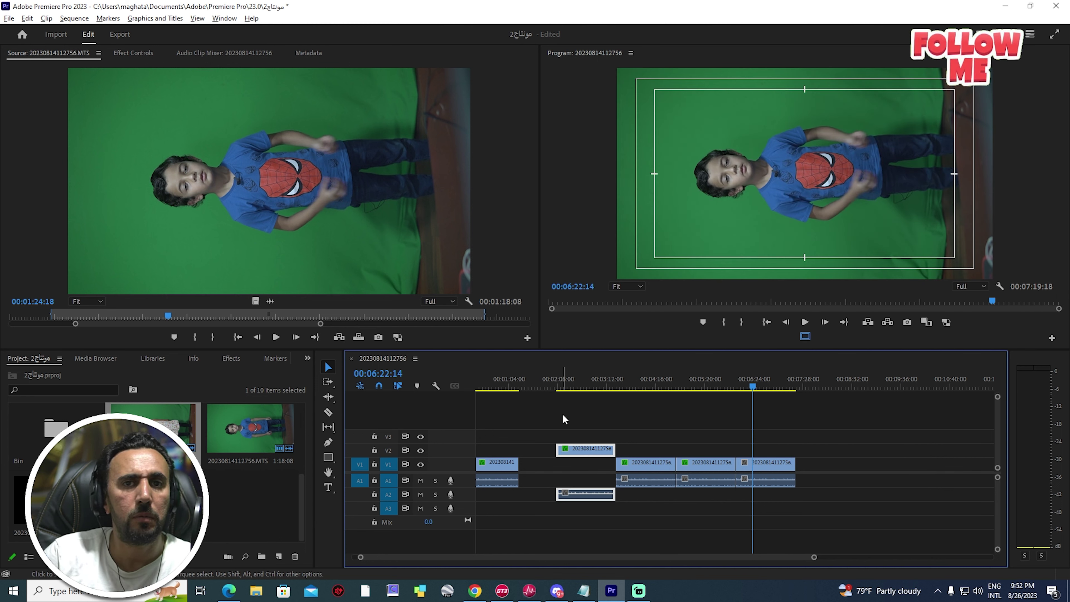
pyautogui.click(631, 416)
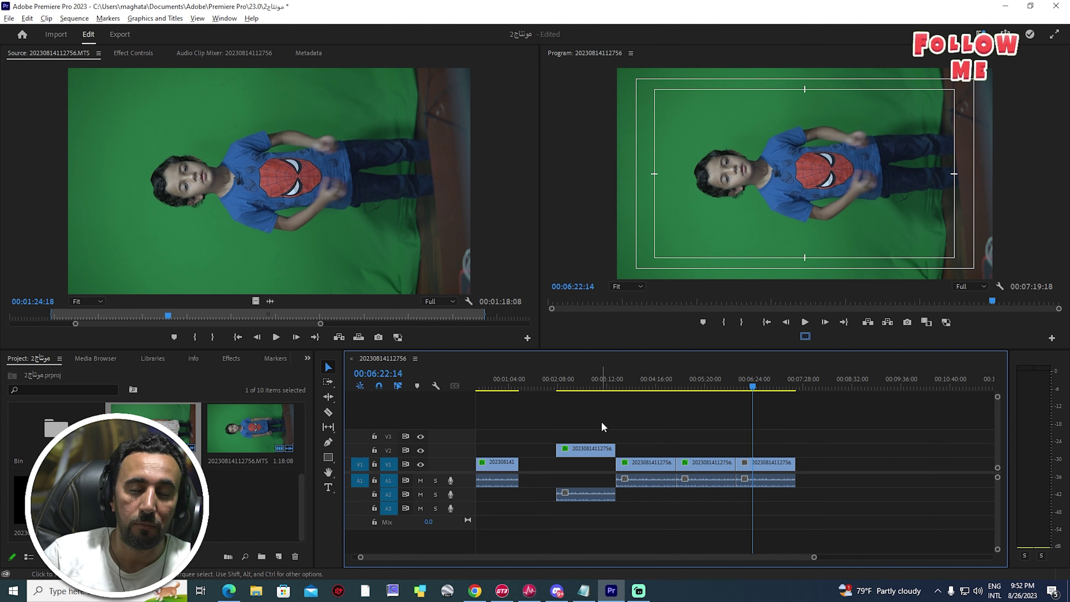
pyautogui.click(578, 451)
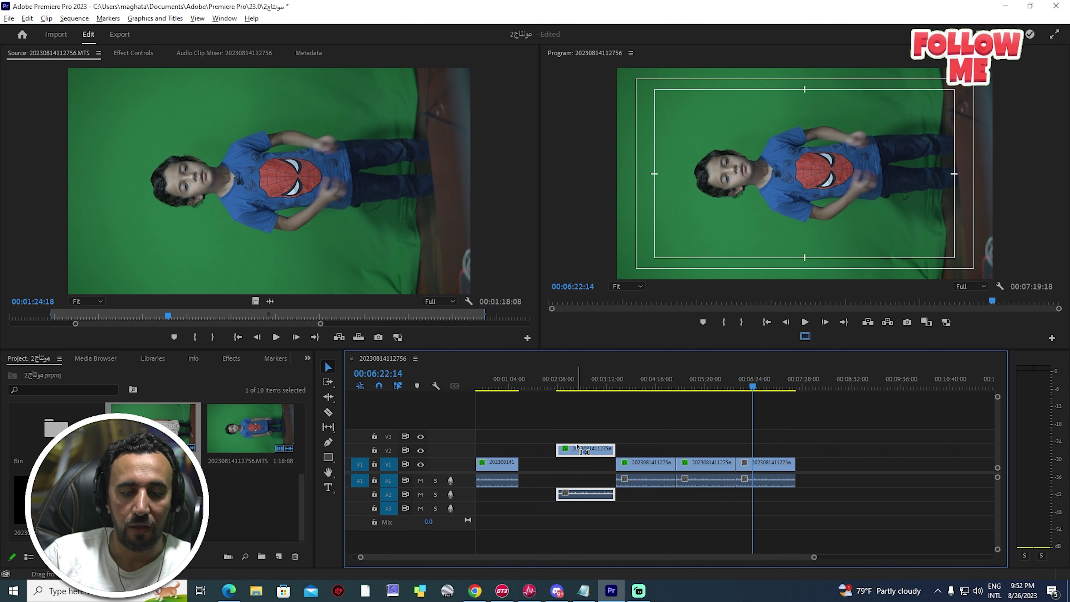
pyautogui.moveTo(575, 449); pyautogui.dragTo(695, 450)
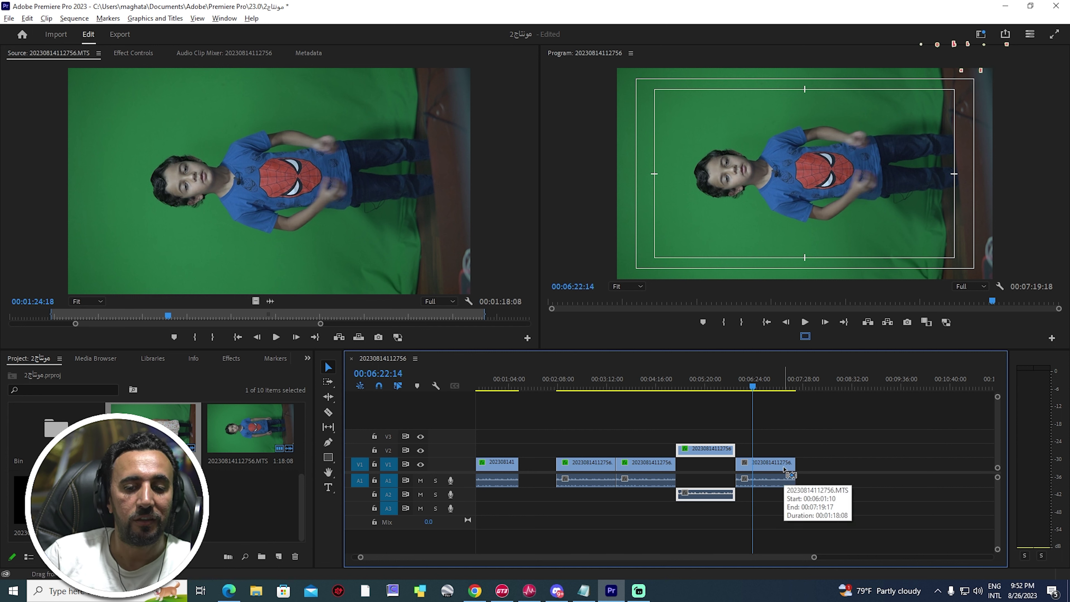
pyautogui.hotkey('ctrl', 'z')
pyautogui.click(575, 452)
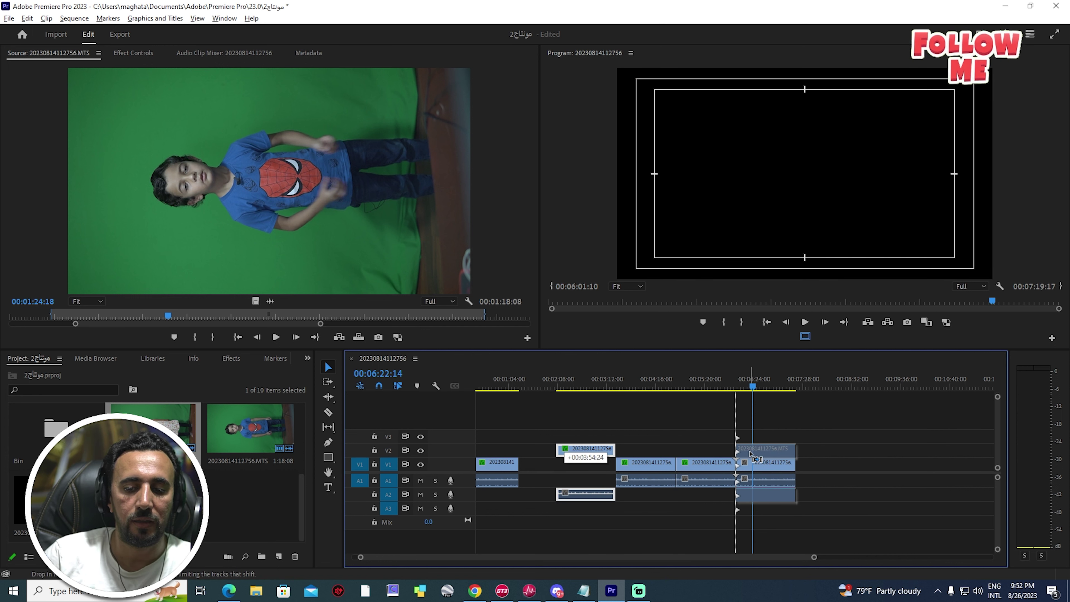
pyautogui.moveTo(565, 454); pyautogui.dragTo(749, 450)
pyautogui.hotkey('ctrl', 'z')
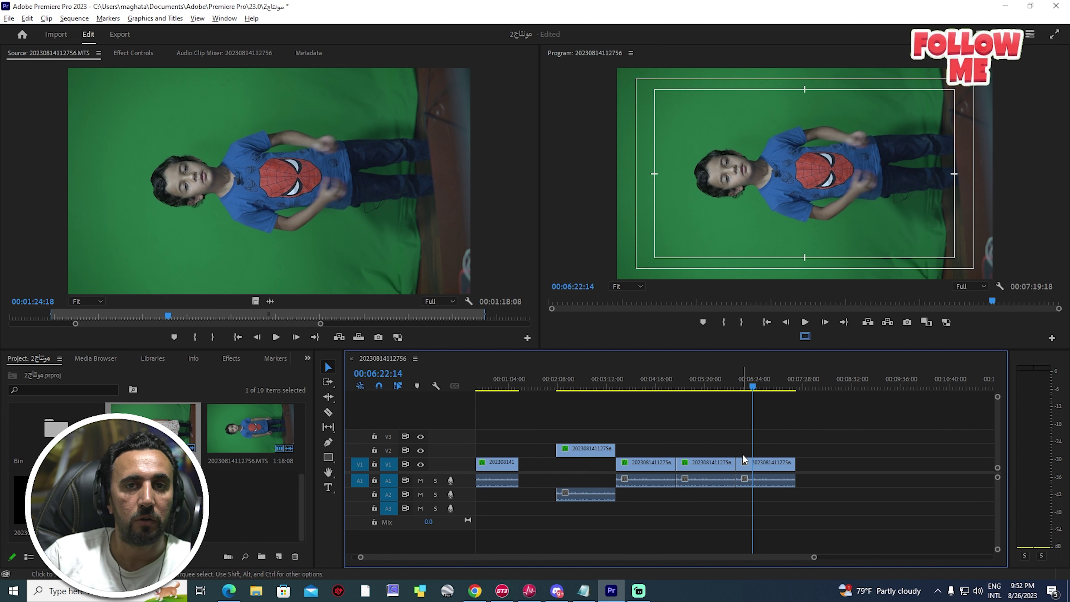
pyautogui.click(585, 454)
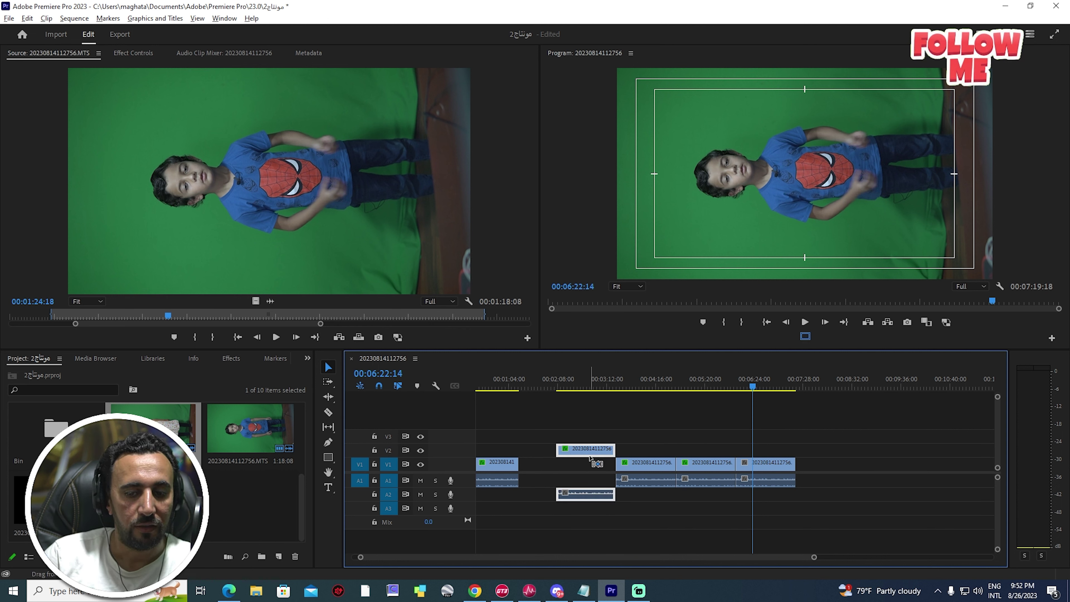
pyautogui.moveTo(574, 454); pyautogui.dragTo(694, 451)
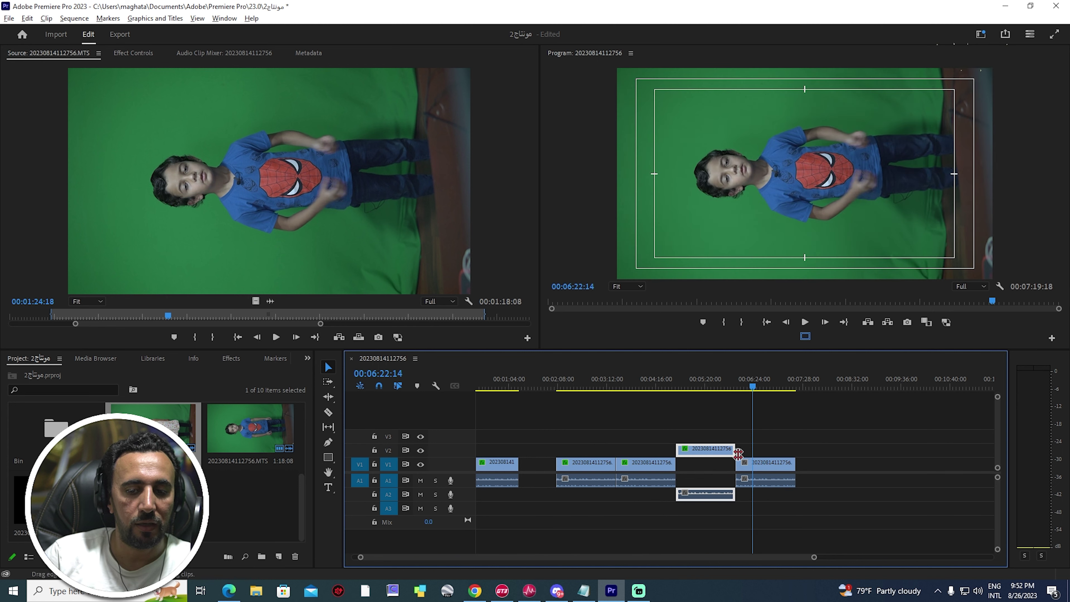
pyautogui.hotkey('ctrl', 'z')
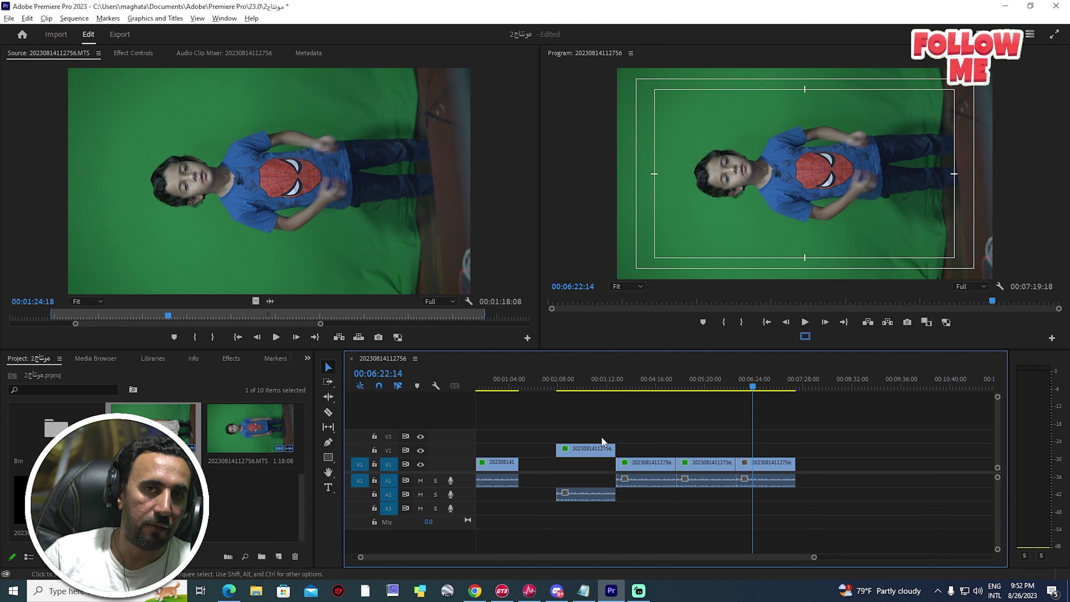
pyautogui.moveTo(659, 462)
pyautogui.mouseDown()
pyautogui.moveTo(707, 475)
pyautogui.moveTo(691, 481)
pyautogui.mouseUp()
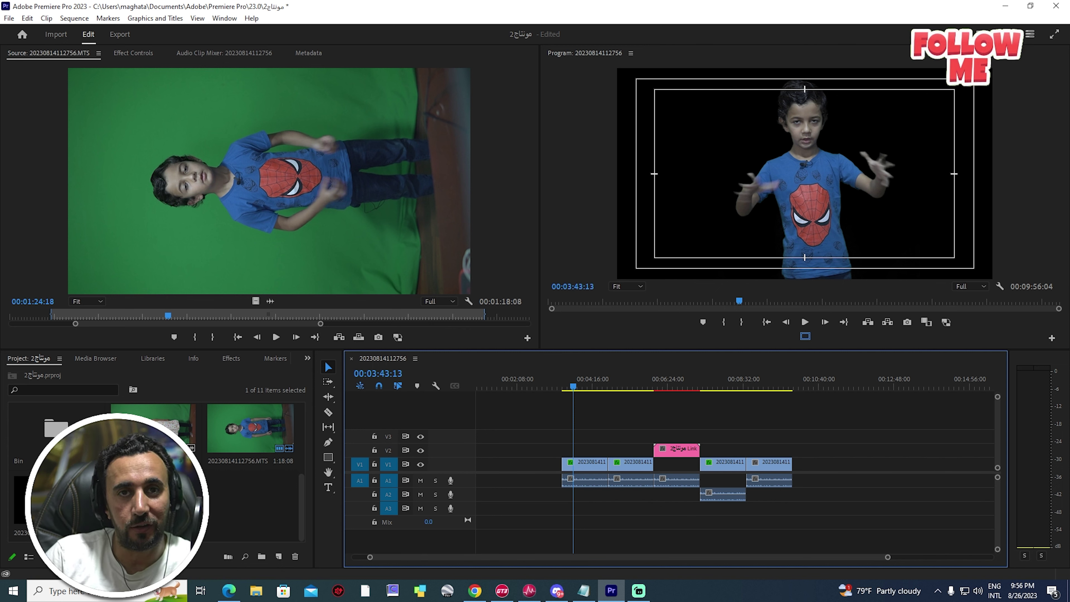
pyautogui.scroll(5, 554, 488)
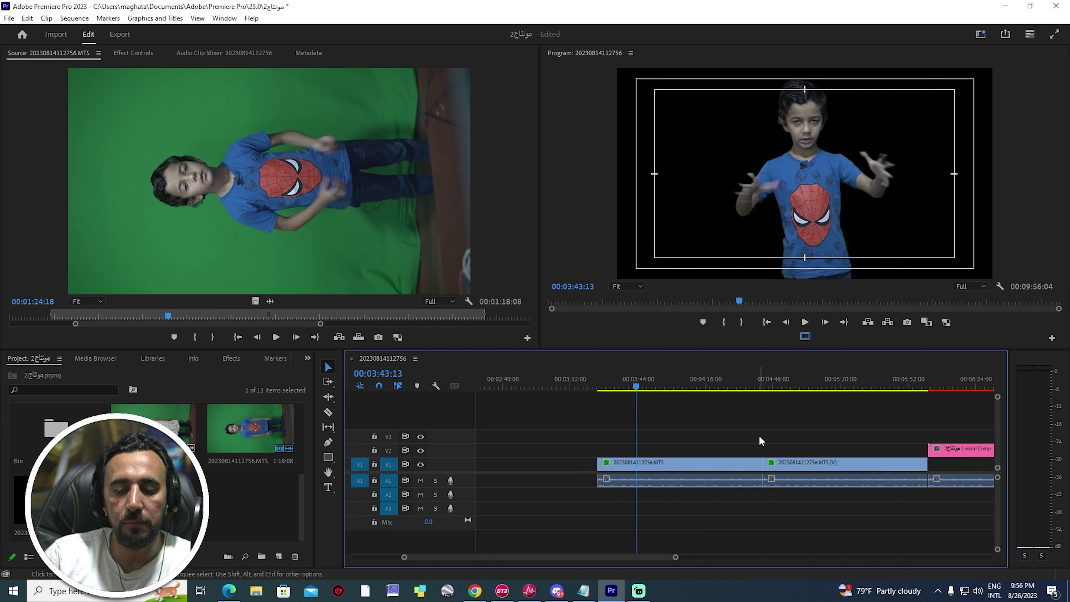
pyautogui.scroll(-3, 627, 439)
pyautogui.scroll(-1, 620, 459)
pyautogui.scroll(1, 674, 439)
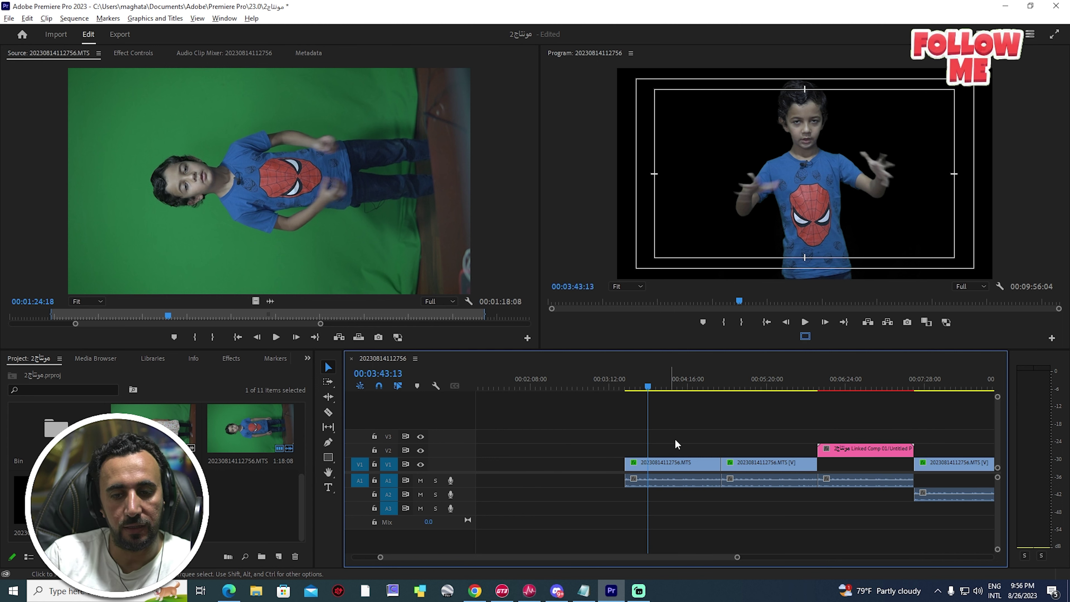
pyautogui.scroll(2, 623, 395)
pyautogui.moveTo(628, 391); pyautogui.dragTo(640, 392)
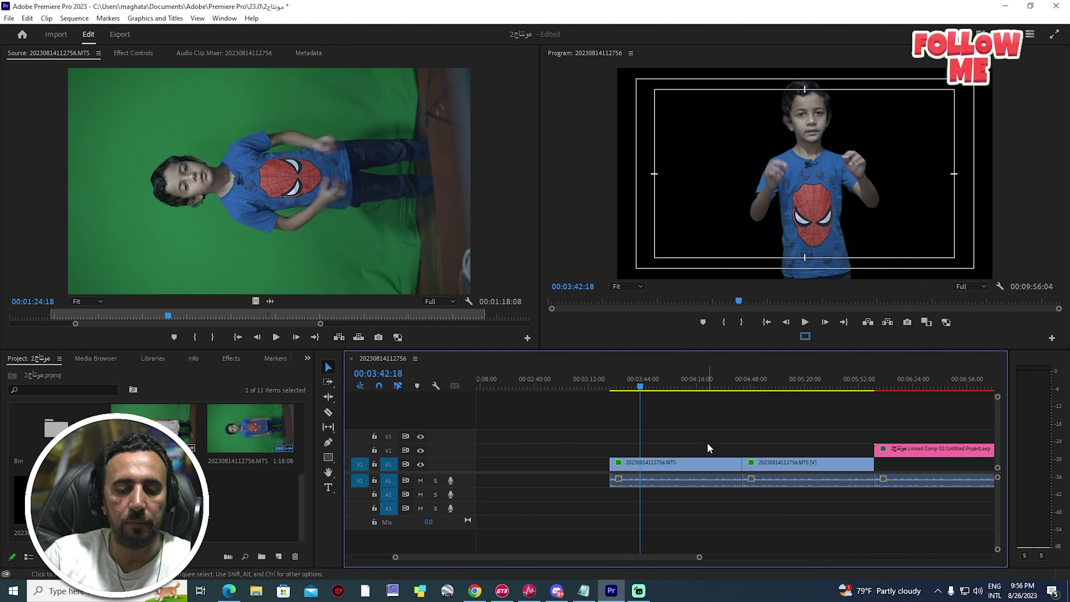
pyautogui.click(716, 463)
pyautogui.click(798, 462)
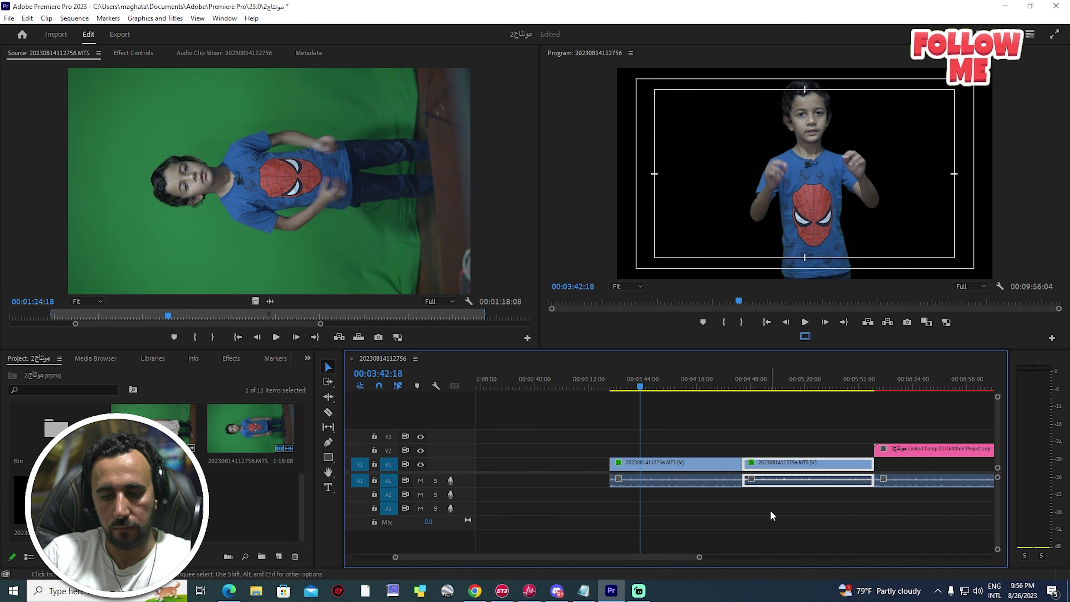
pyautogui.click(726, 439)
pyautogui.scroll(2, 698, 445)
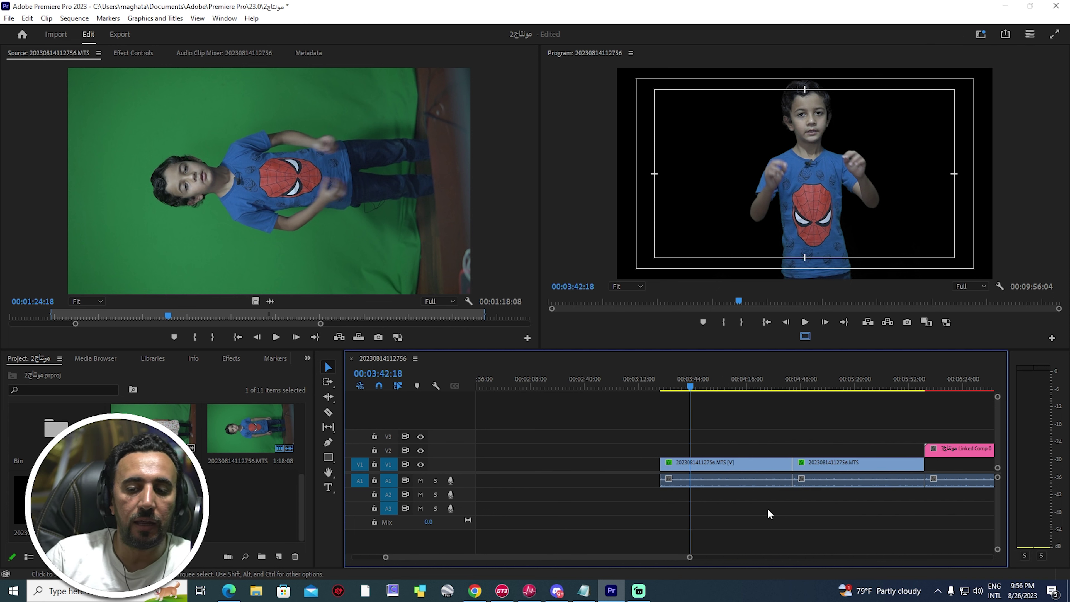
pyautogui.scroll(-2, 656, 436)
pyautogui.press('j')
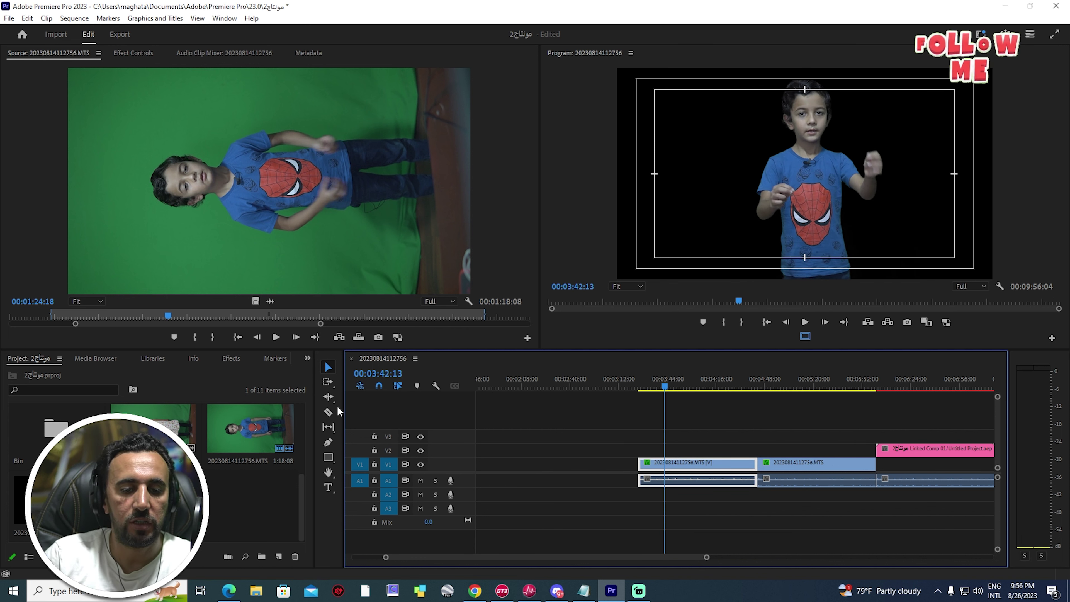
pyautogui.click(329, 412)
pyautogui.click(665, 462)
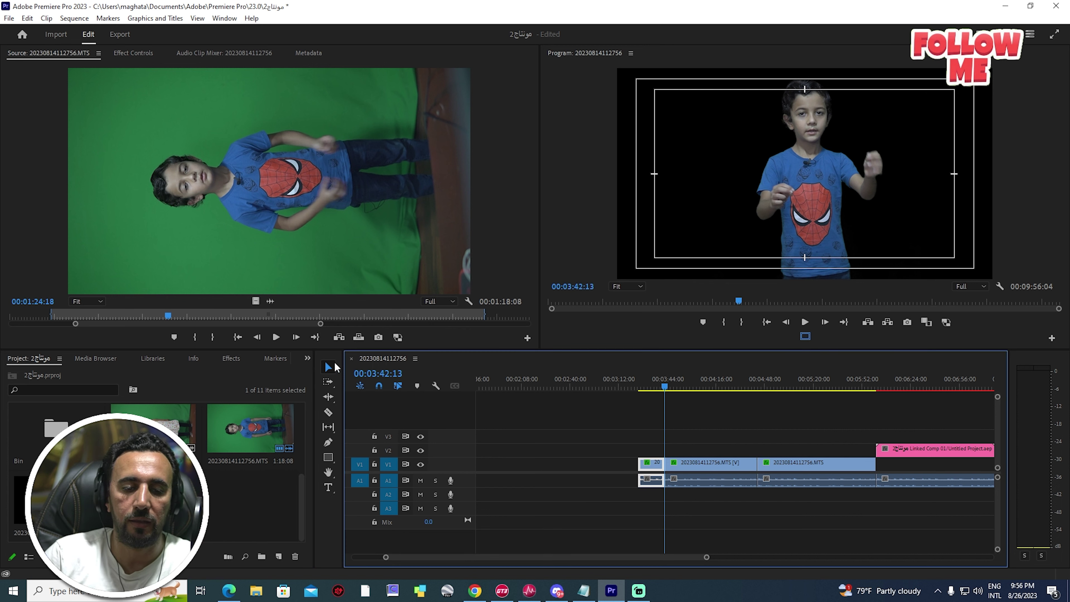
pyautogui.press('v')
pyautogui.click(702, 462)
pyautogui.press('Delete')
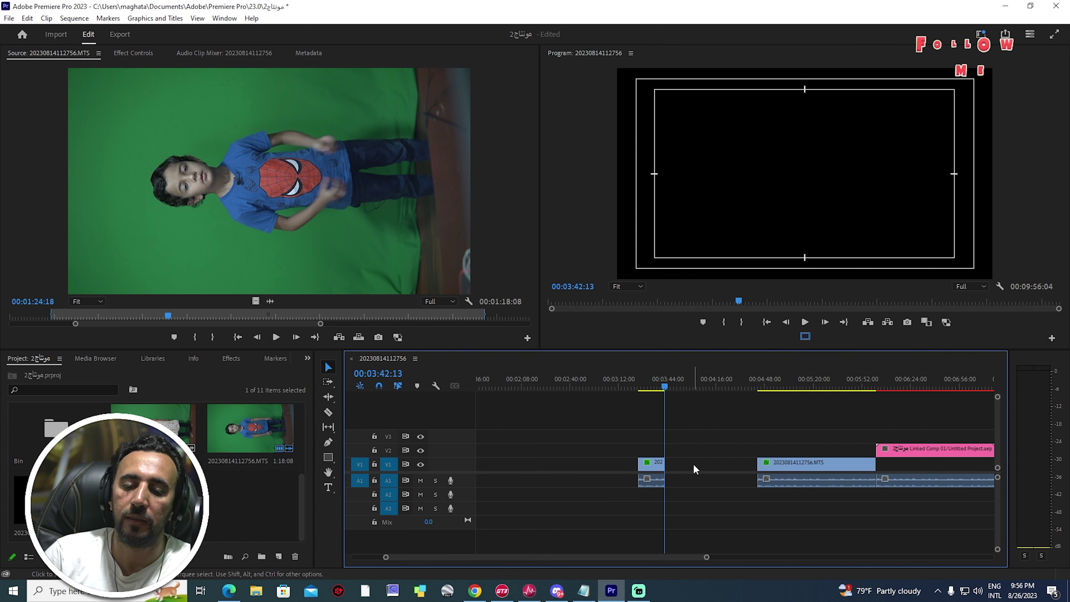
pyautogui.click(693, 463)
pyautogui.press('Delete')
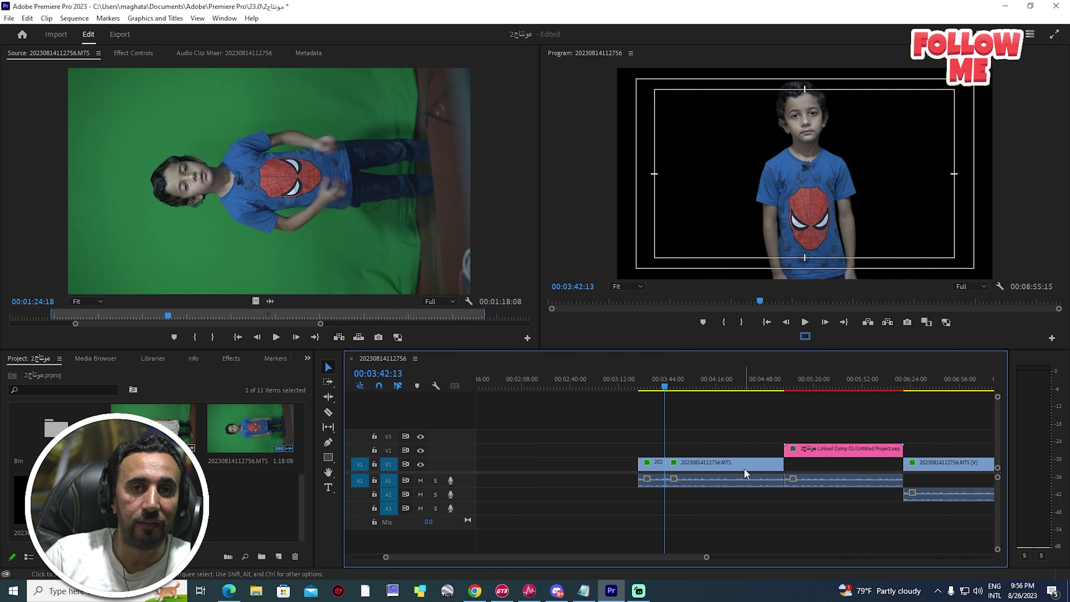
pyautogui.hotkey('ctrl', 'z')
pyautogui.hotkey('ctrl', 'z')
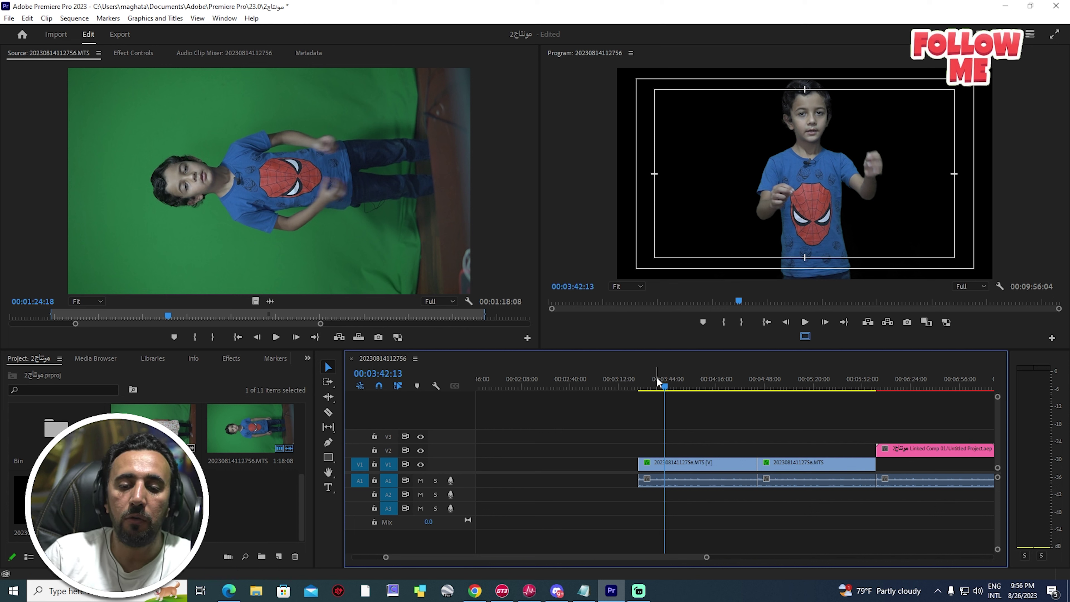
pyautogui.click(640, 391)
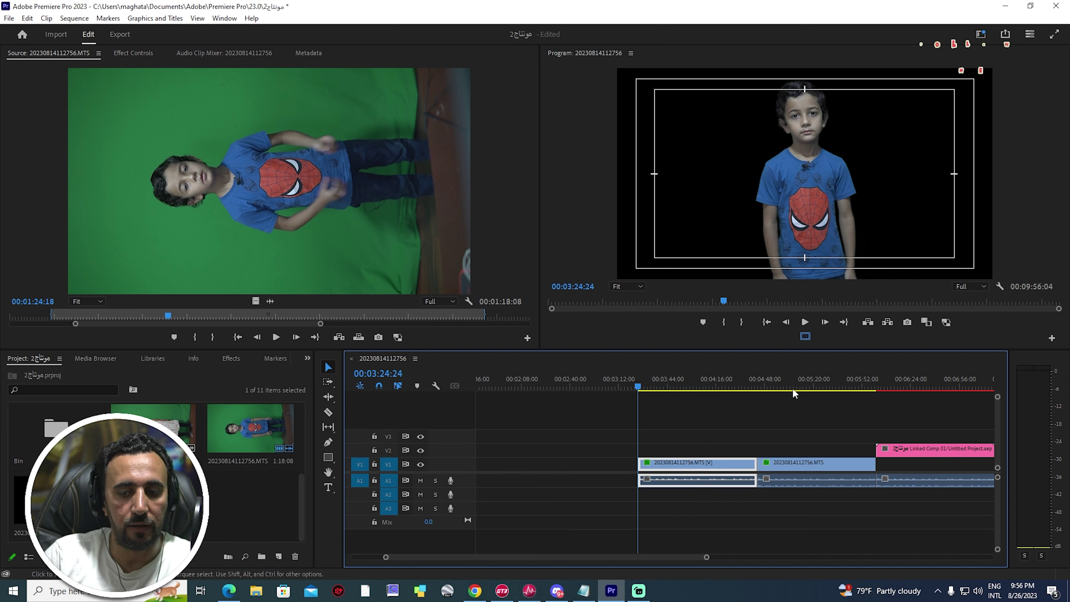
# Step: Ripple-trim the first keyed clip's head to the playhead with Q
pyautogui.moveTo(793, 393); pyautogui.dragTo(785, 391)
pyautogui.click(779, 469)
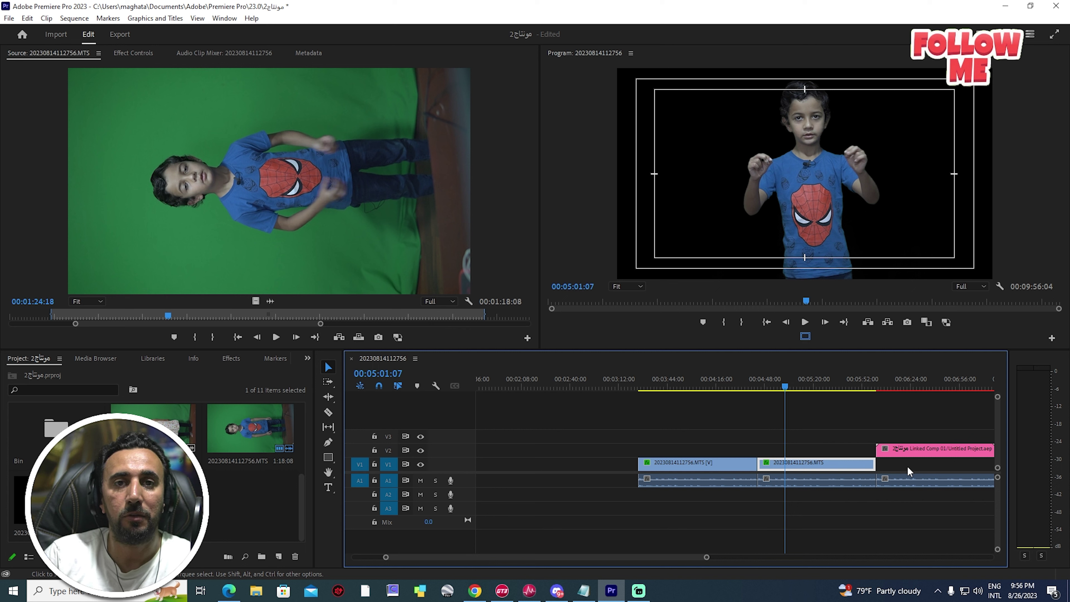
pyautogui.hotkey('ctrl', 'z')
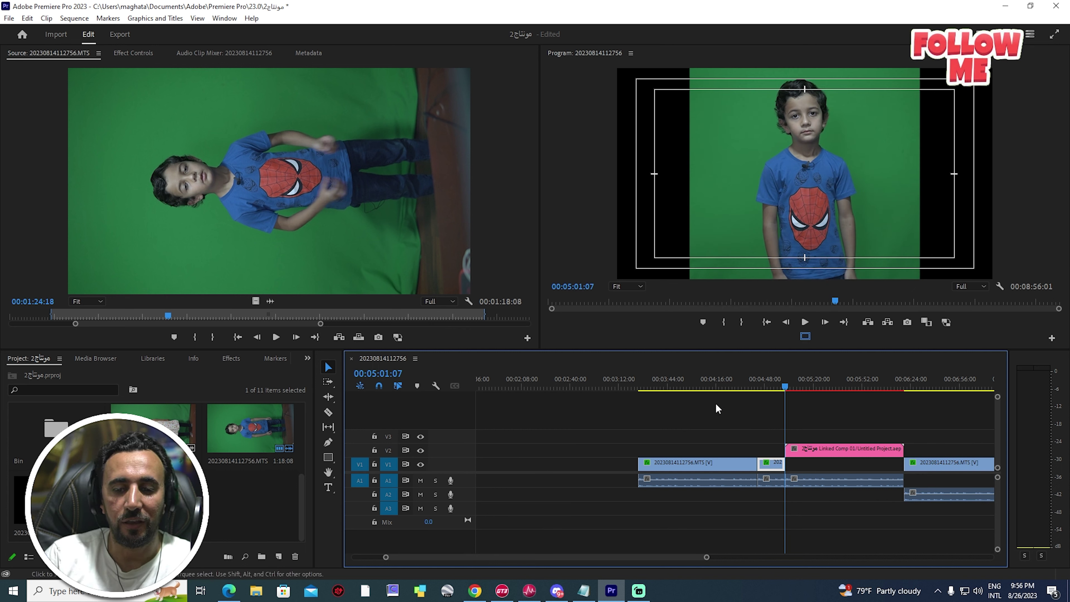
pyautogui.click(690, 385)
pyautogui.click(655, 468)
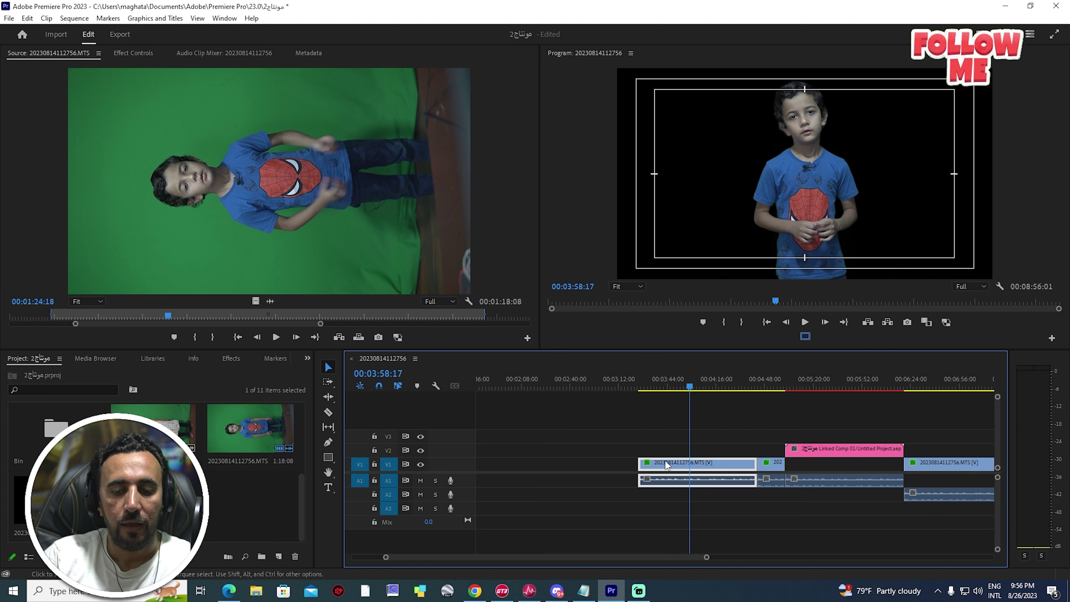
pyautogui.moveTo(690, 388); pyautogui.dragTo(698, 389)
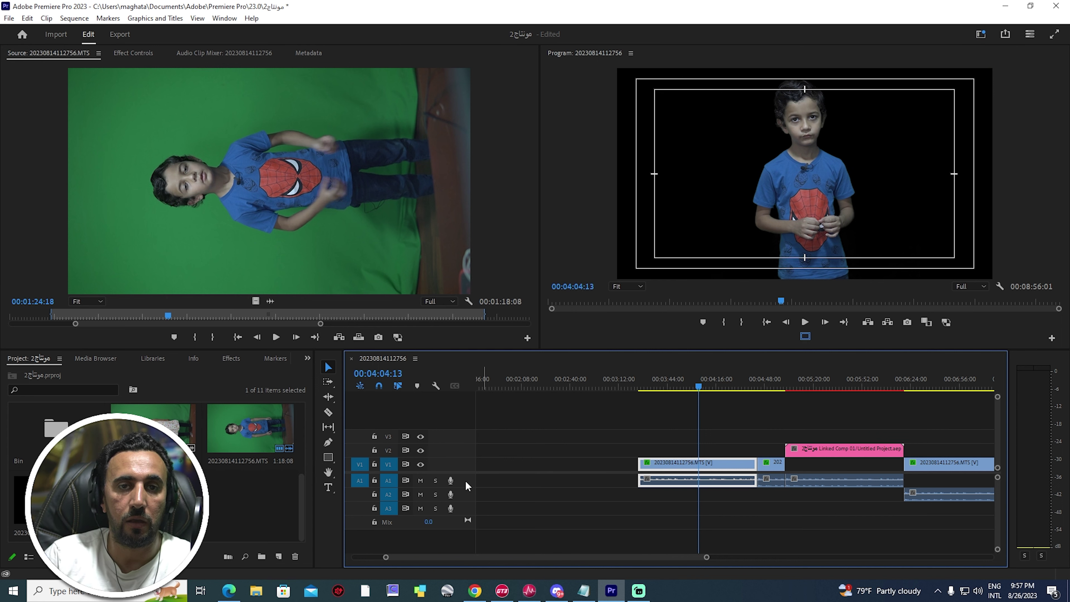
pyautogui.press('q')
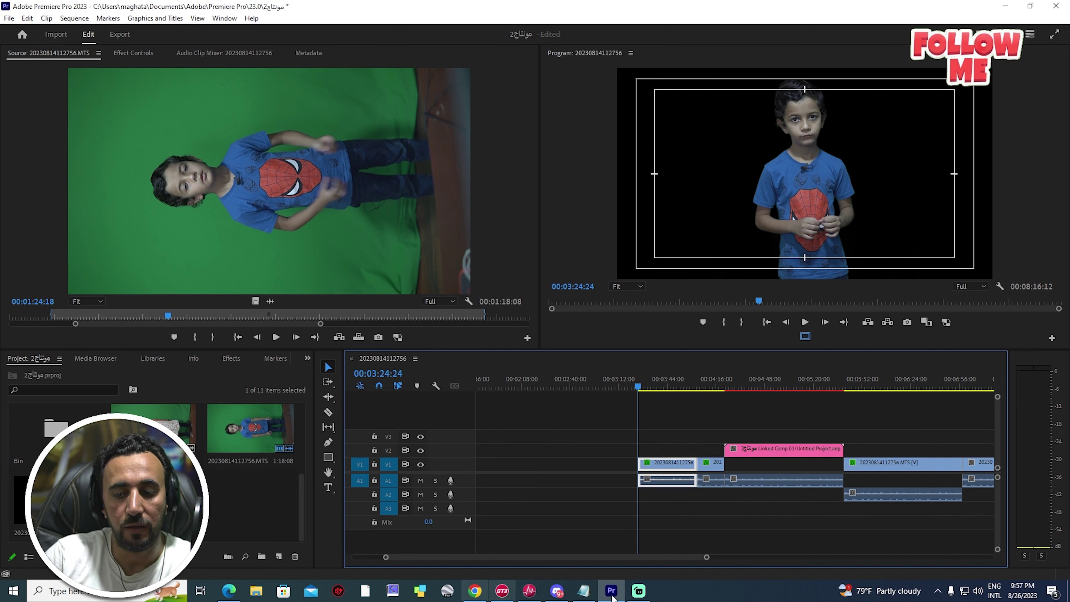
# Step: Target tracks V2 and V3 and ripple-trim the last V1 clip's tail with W
pyautogui.scroll(-3, 738, 505)
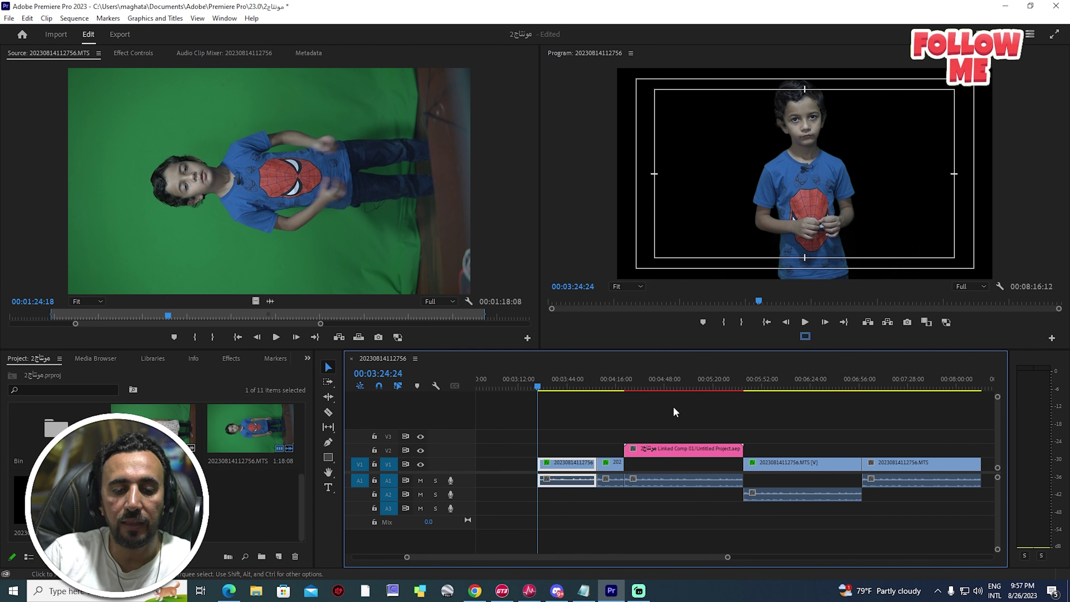
pyautogui.click(388, 450)
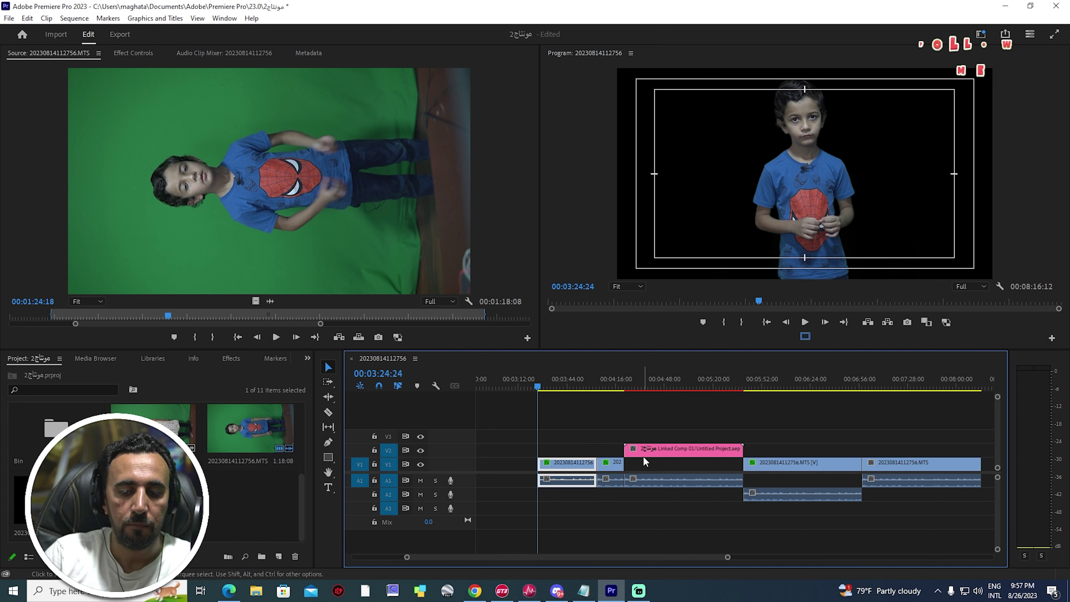
pyautogui.click(386, 437)
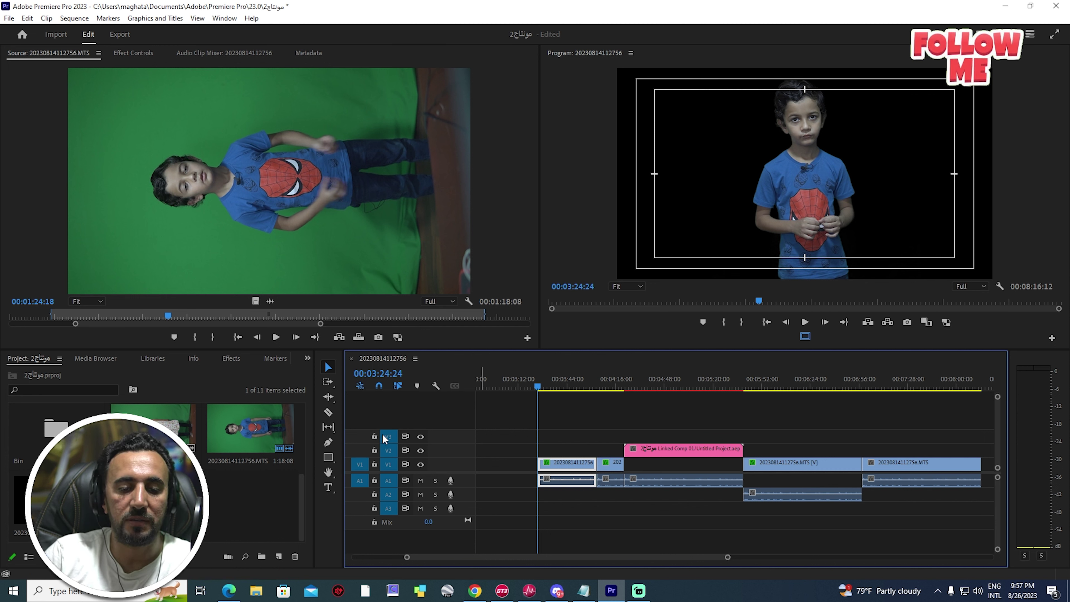
pyautogui.click(898, 457)
pyautogui.moveTo(910, 385); pyautogui.dragTo(932, 388)
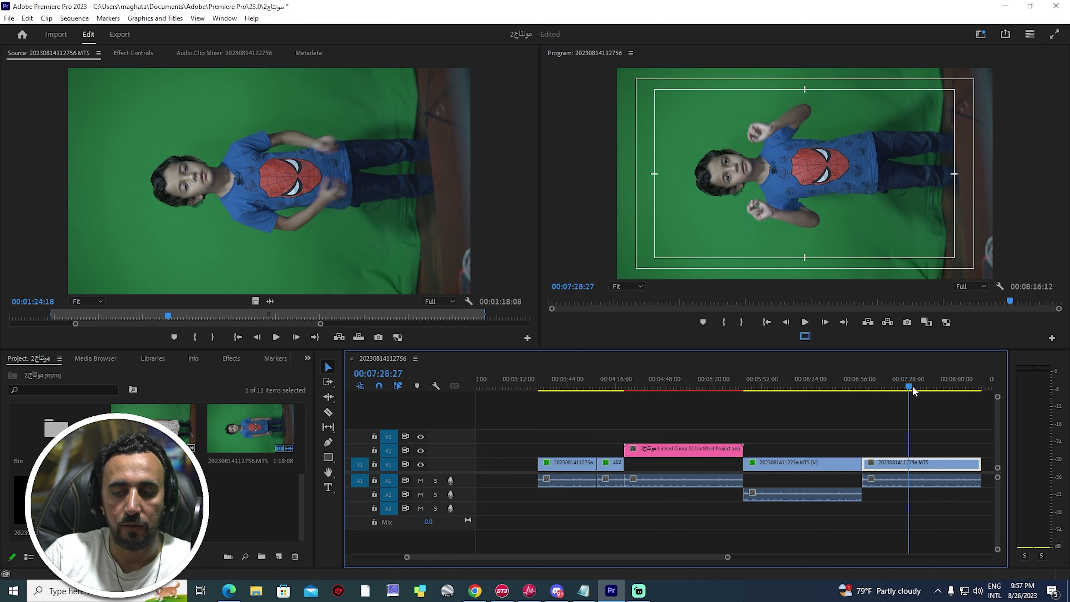
pyautogui.click(962, 423)
pyautogui.scroll(-3, 829, 459)
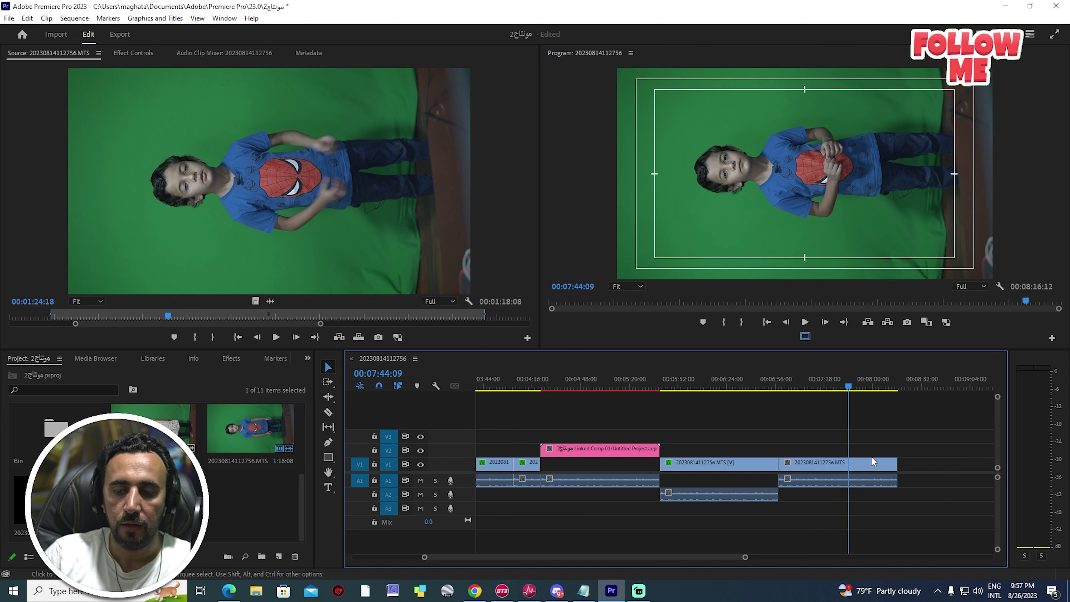
pyautogui.press('w')
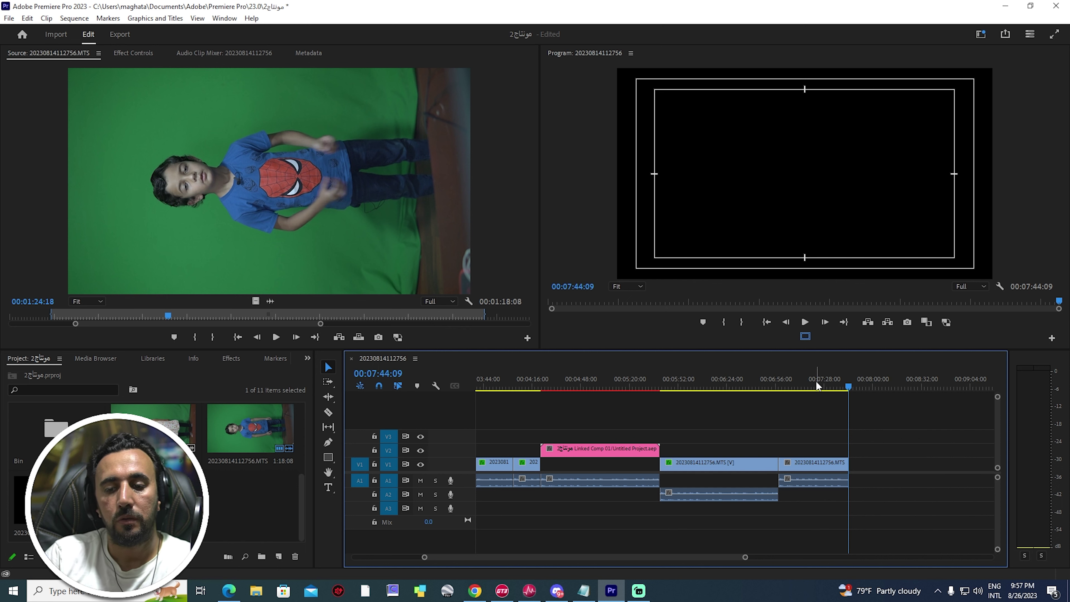
# Step: Make further Q and W ripple trims on the clip heads and tails at new playhead positions
pyautogui.click(807, 386)
pyautogui.press('q')
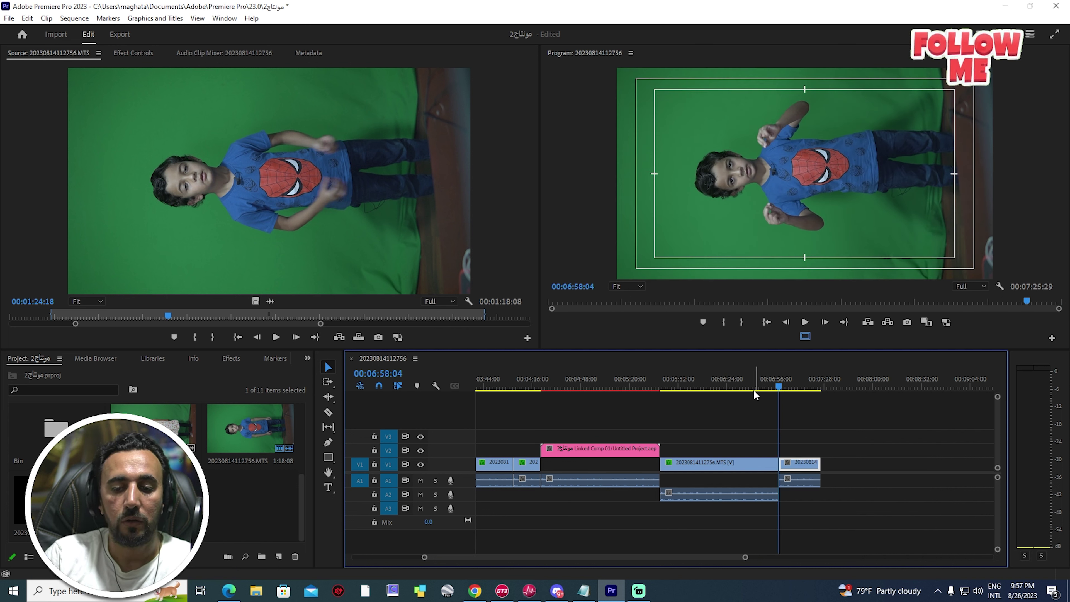
pyautogui.click(735, 383)
pyautogui.press('w')
pyautogui.moveTo(733, 385); pyautogui.dragTo(688, 385)
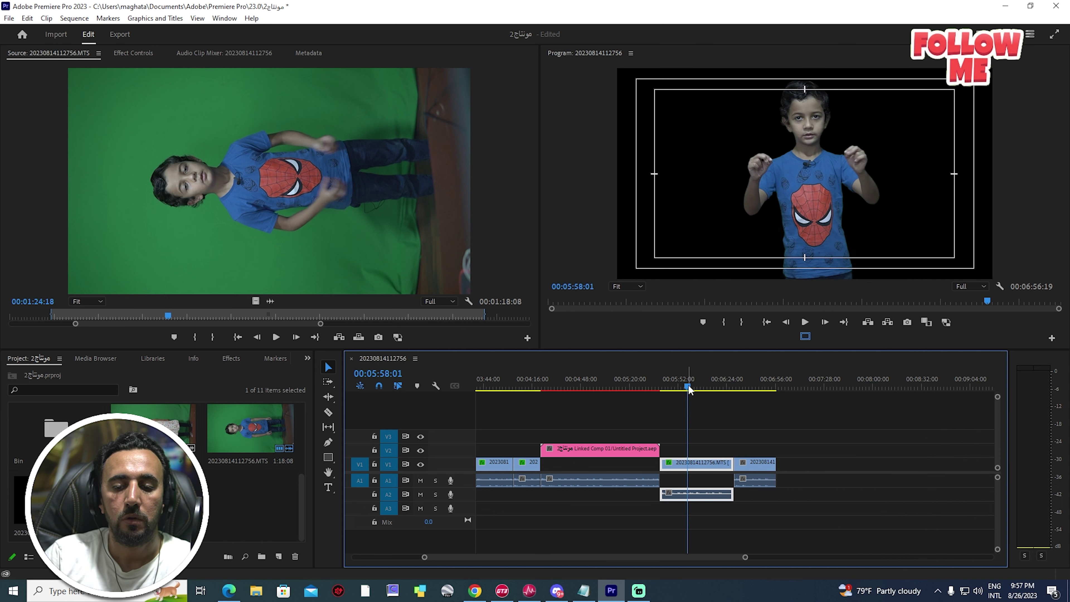
pyautogui.press('q')
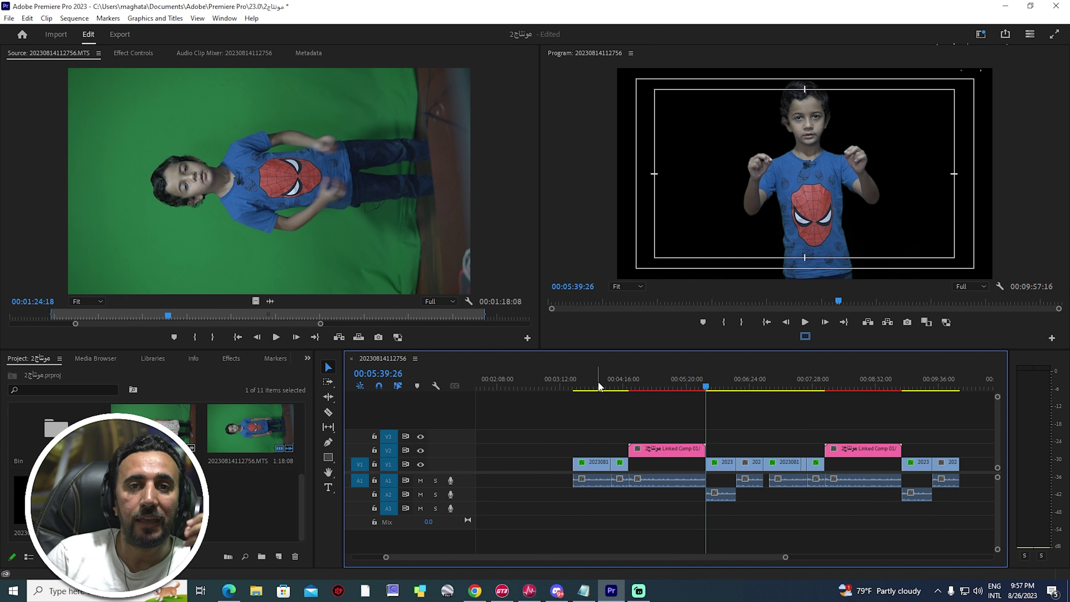
pyautogui.click(597, 381)
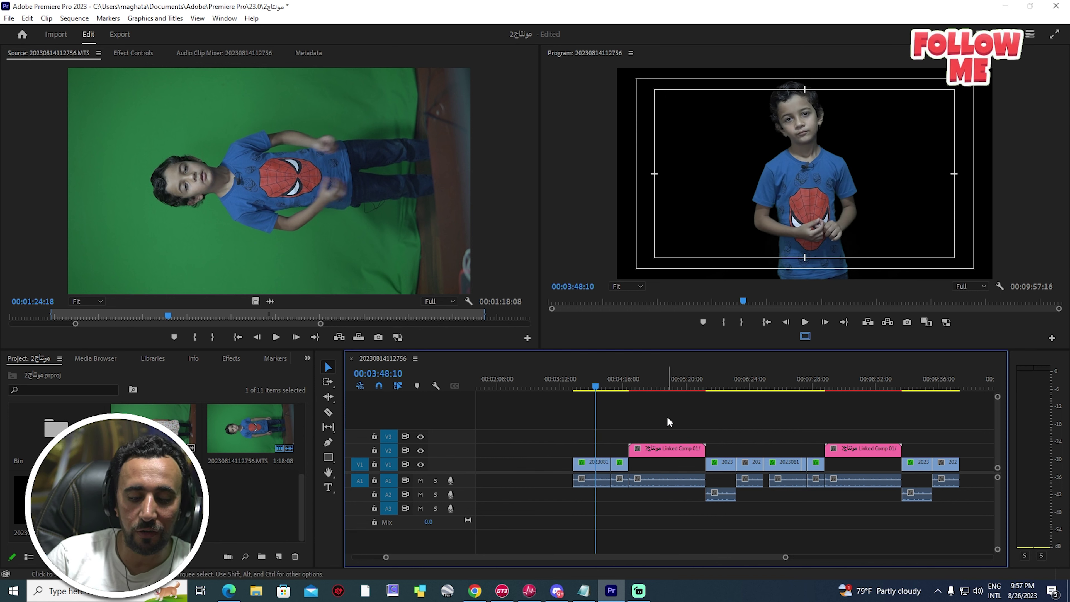
pyautogui.press('m')
pyautogui.press('m')
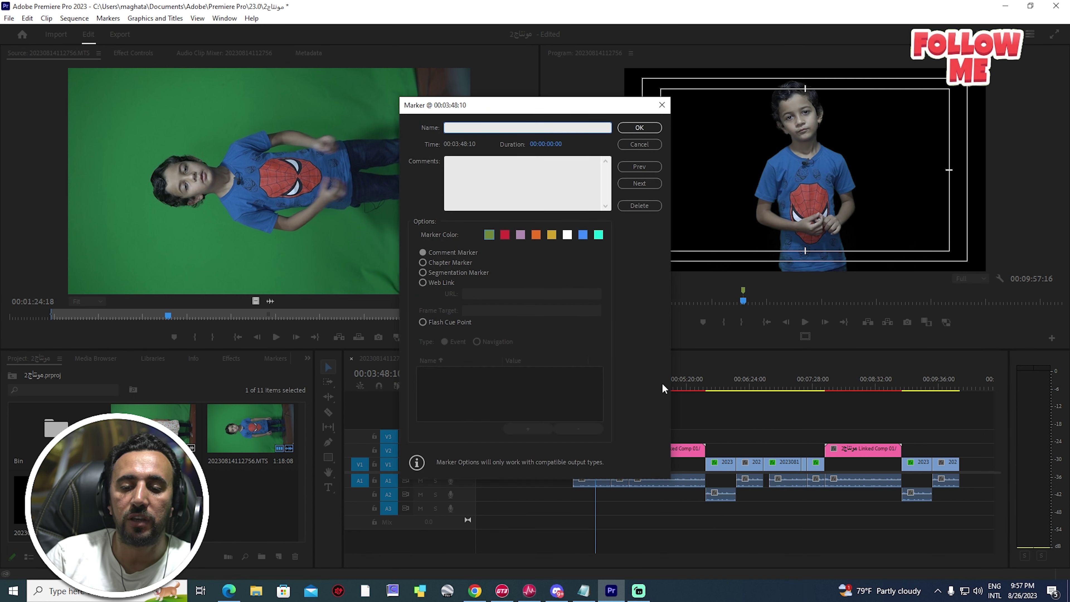
pyautogui.click(637, 146)
pyautogui.click(670, 381)
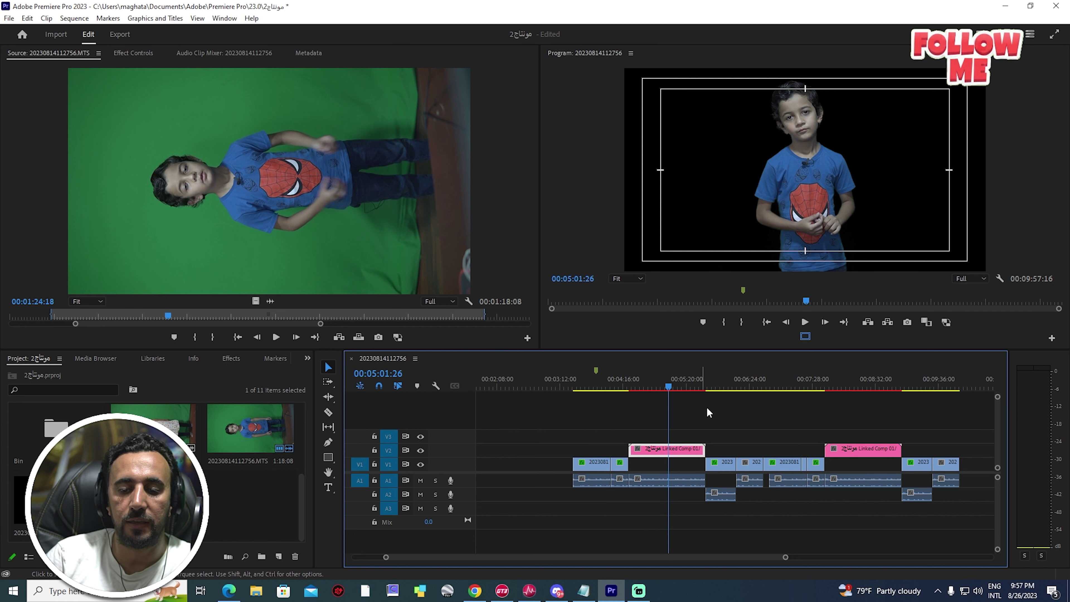
pyautogui.press('m')
pyautogui.click(725, 383)
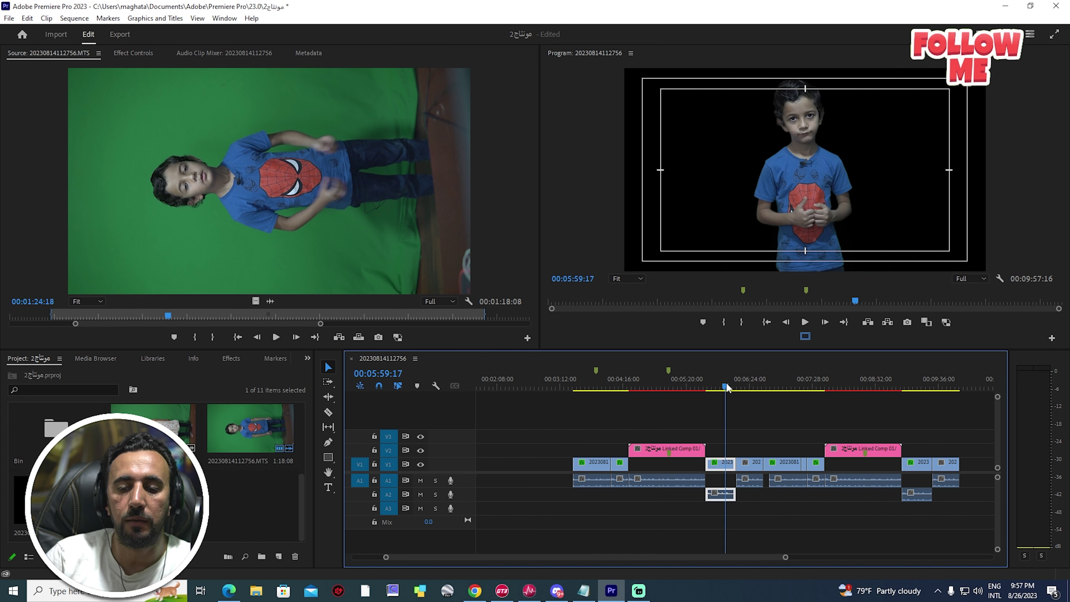
pyautogui.press('m')
pyautogui.click(787, 384)
pyautogui.press('m')
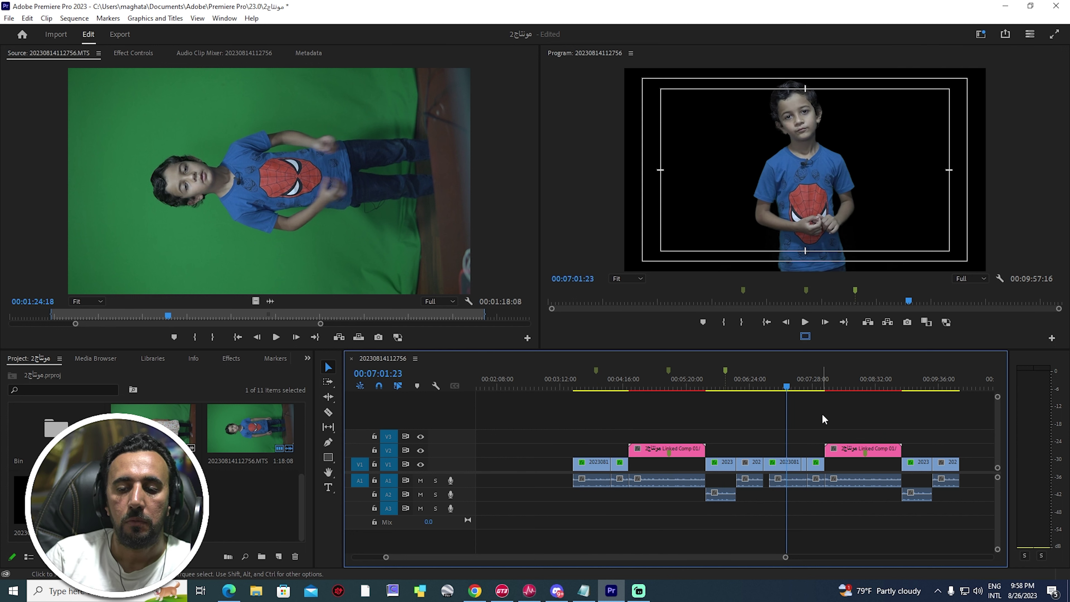
pyautogui.click(841, 385)
pyautogui.press('m')
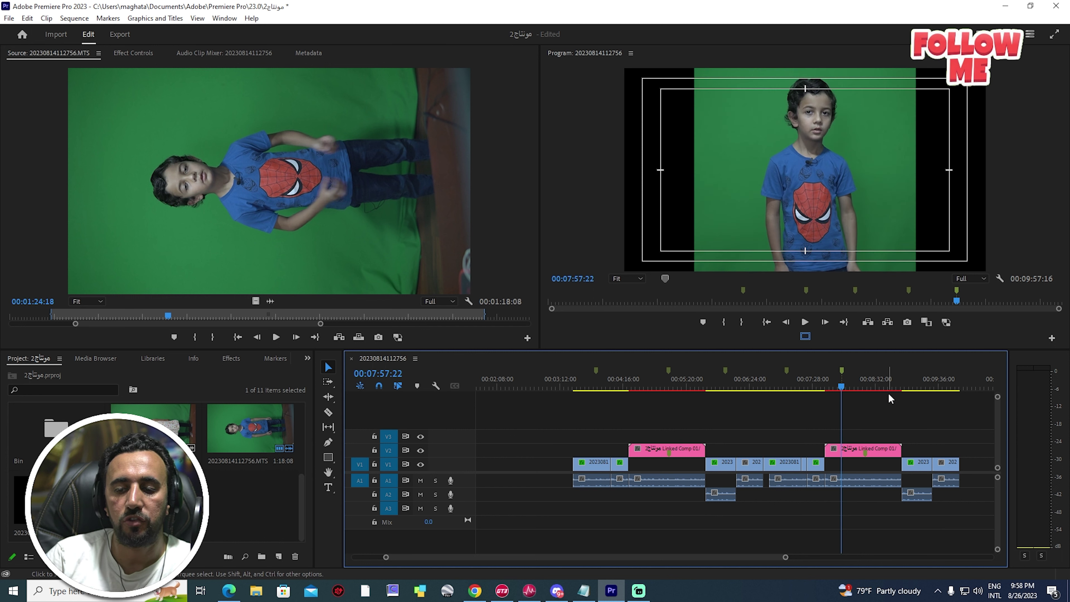
pyautogui.click(896, 386)
pyautogui.press('Delete')
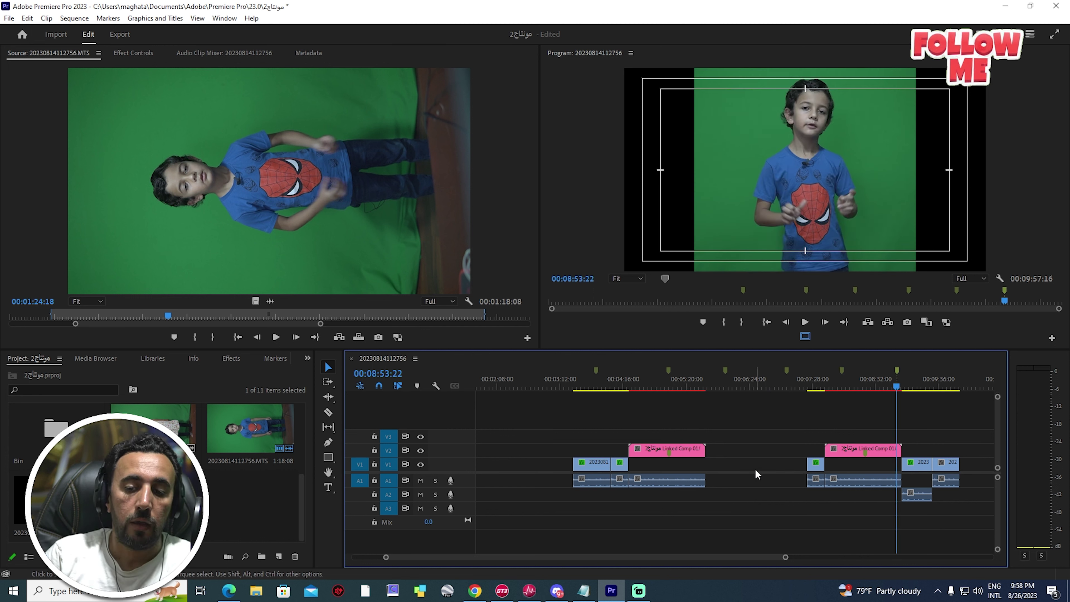
pyautogui.hotkey('ctrl', 'z')
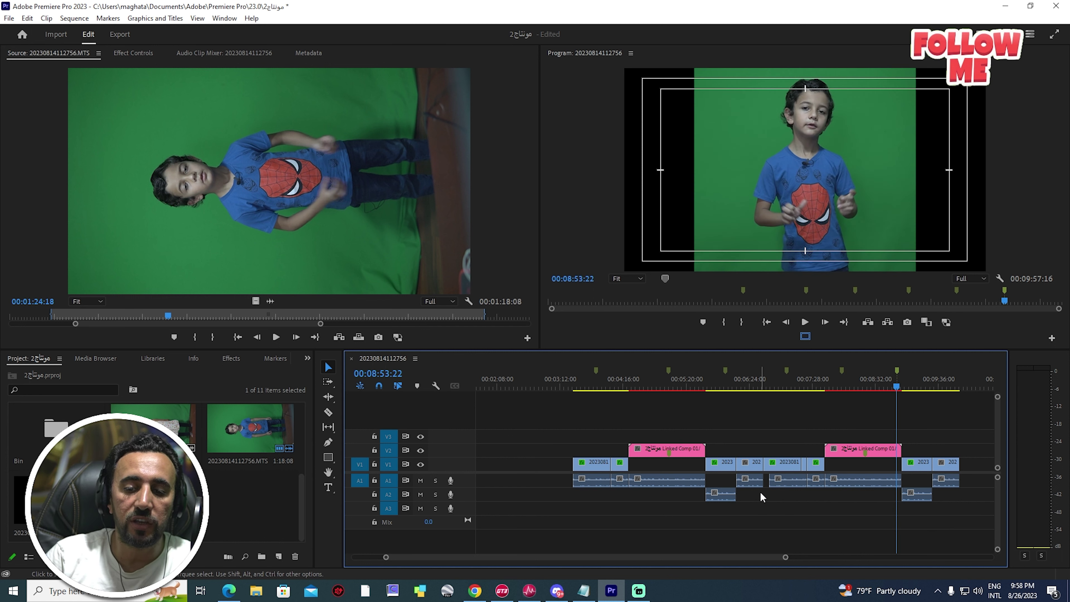
pyautogui.moveTo(587, 386); pyautogui.dragTo(677, 386)
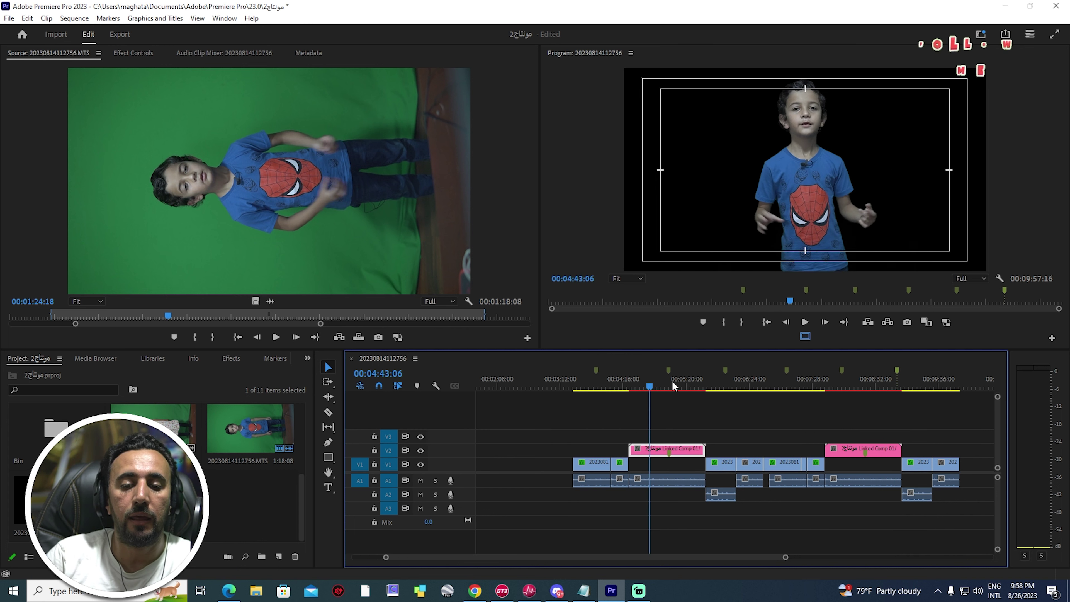
pyautogui.moveTo(747, 442); pyautogui.dragTo(717, 510)
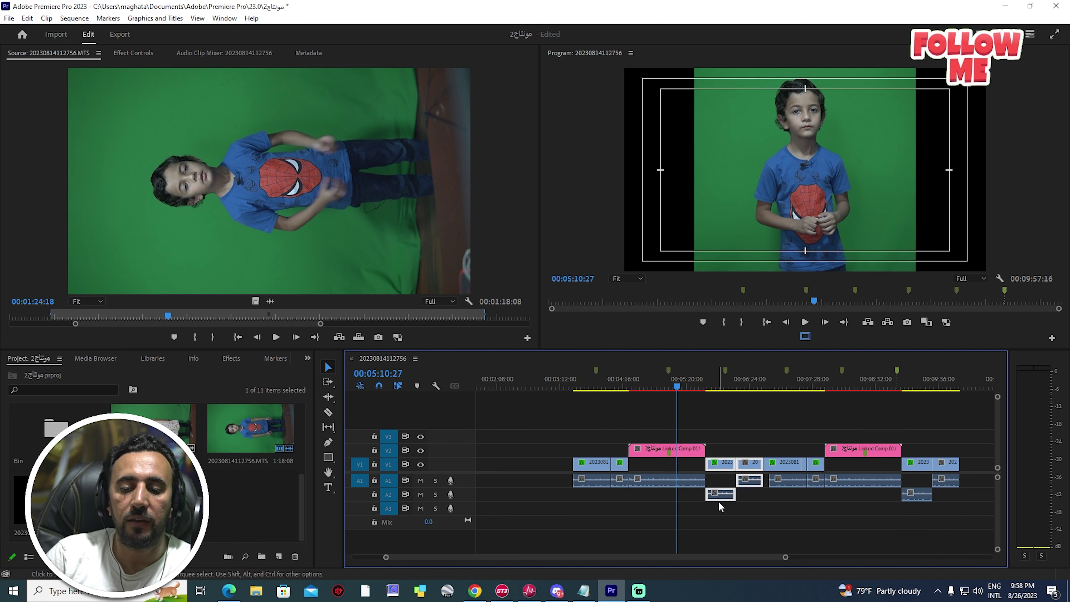
pyautogui.press('Delete')
pyautogui.press('Delete')
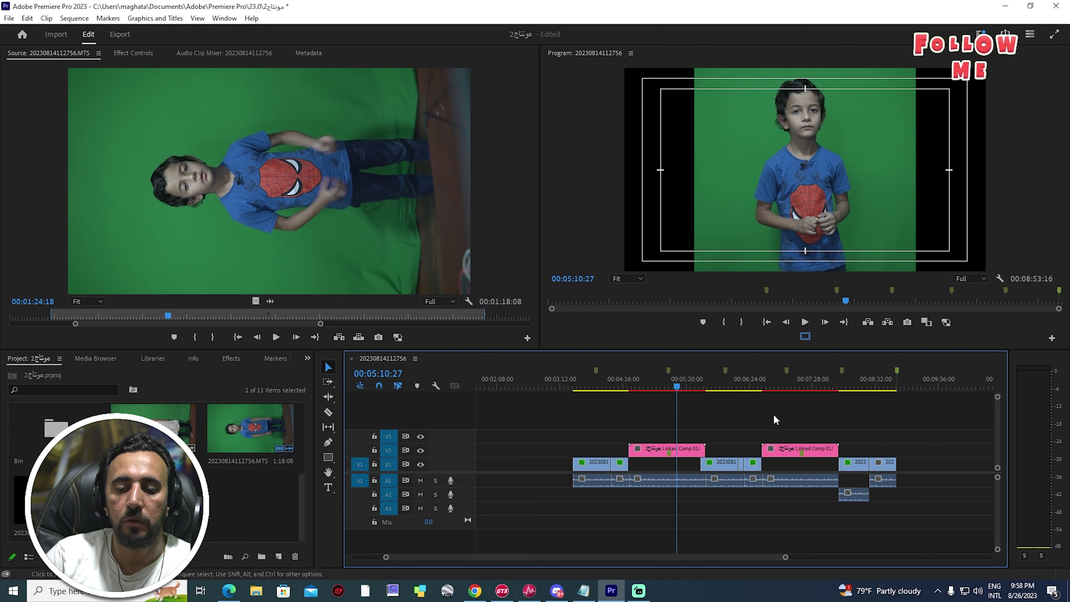
pyautogui.click(789, 388)
pyautogui.click(795, 479)
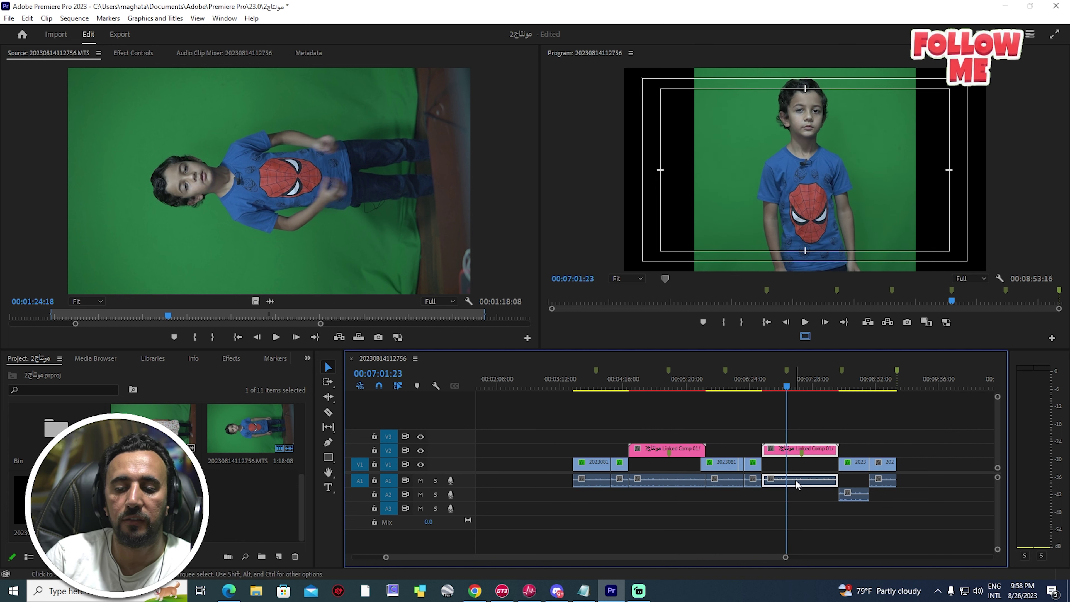
pyautogui.press('Delete')
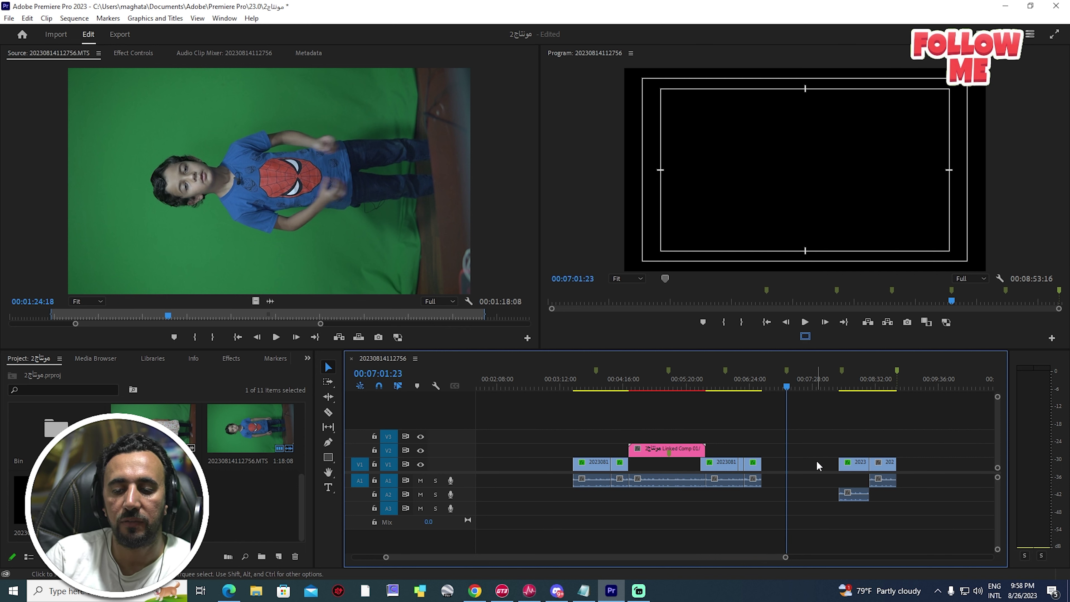
pyautogui.click(815, 460)
pyautogui.press('Delete')
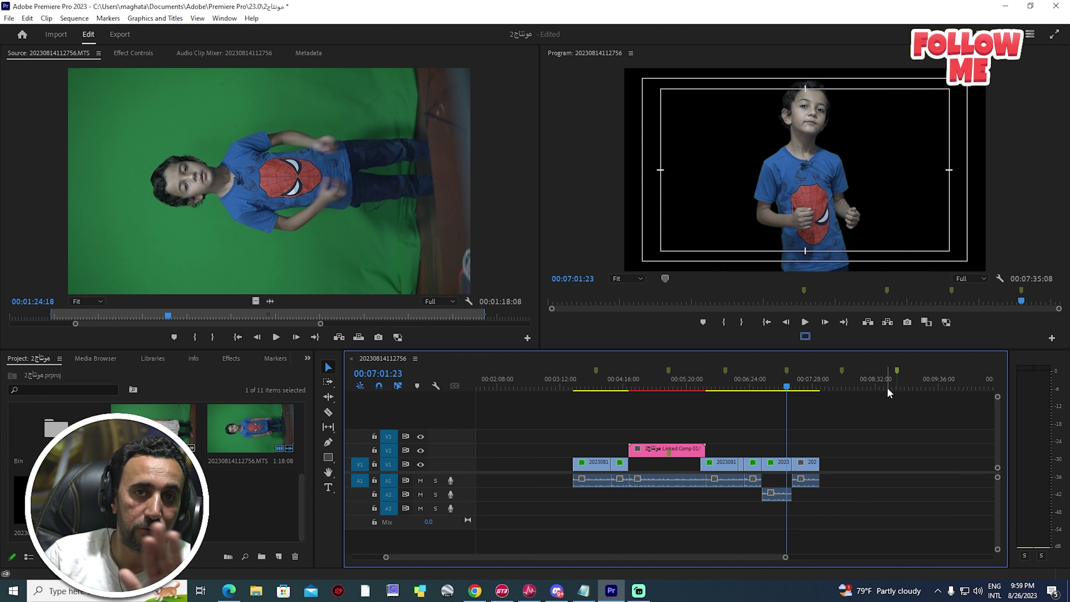
pyautogui.hotkey('ctrl', 'z')
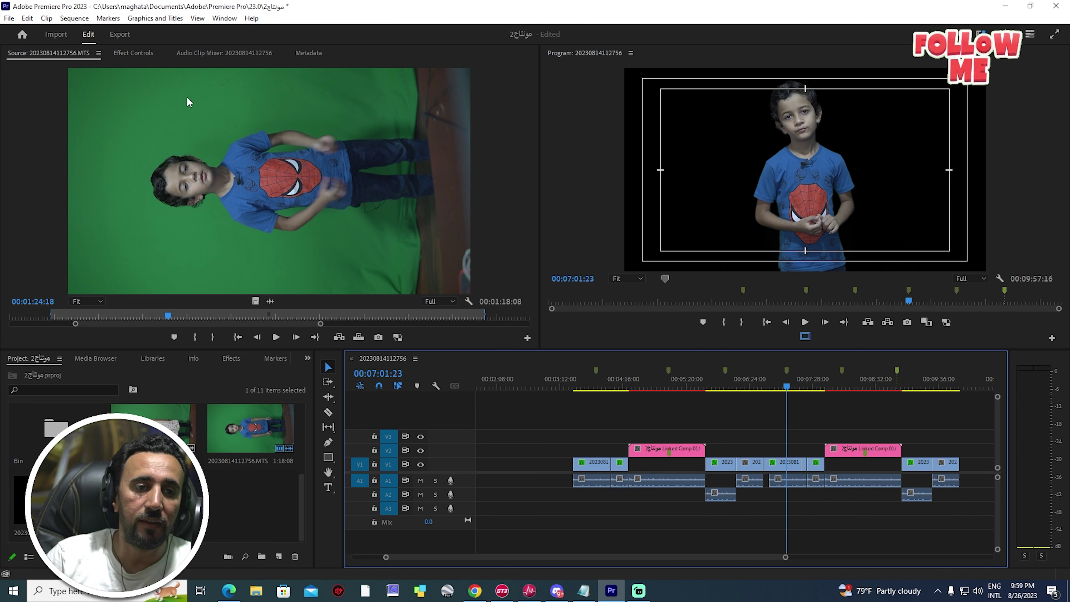
# Step: Turn on Ripple Sequence Markers in the Markers menu
pyautogui.click(155, 19)
pyautogui.moveTo(109, 21)
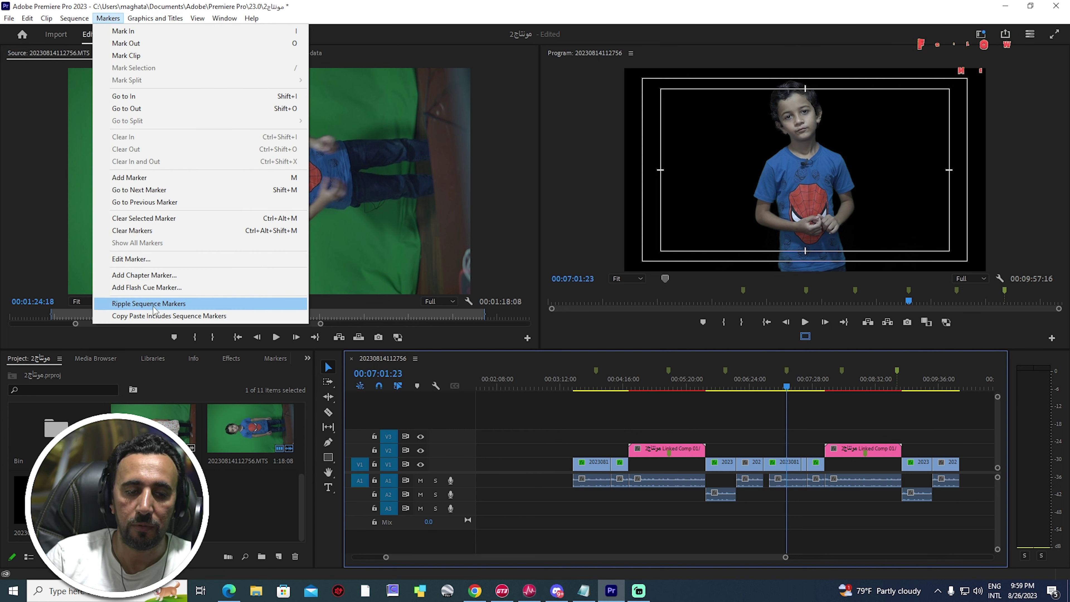
pyautogui.click(163, 309)
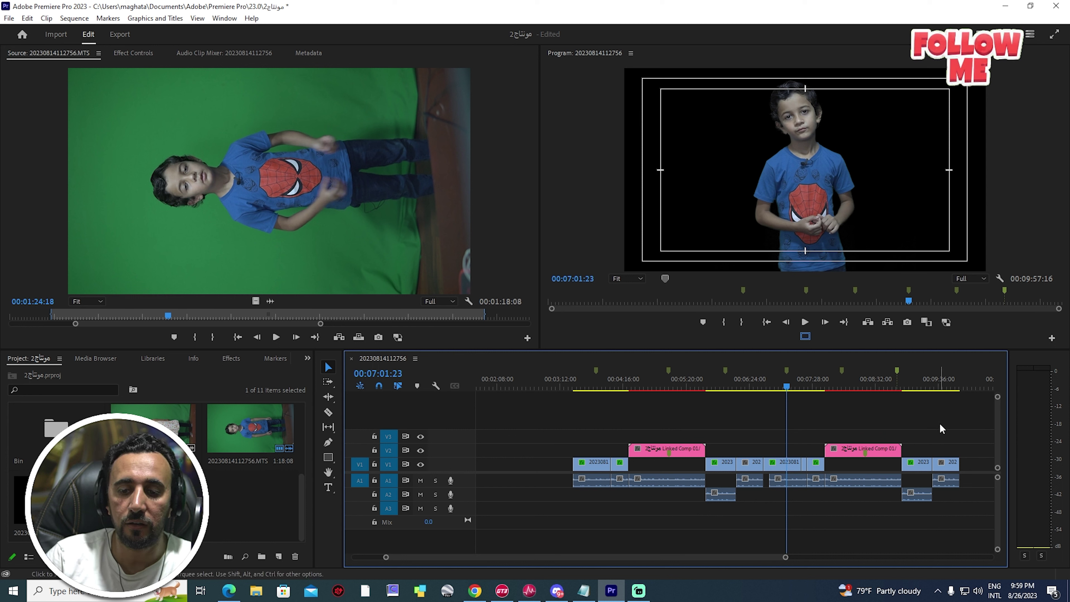
# Step: Delete the clips between the pink comps and ripple-delete both leftover gaps
pyautogui.moveTo(739, 444); pyautogui.dragTo(731, 509)
pyautogui.press('Delete')
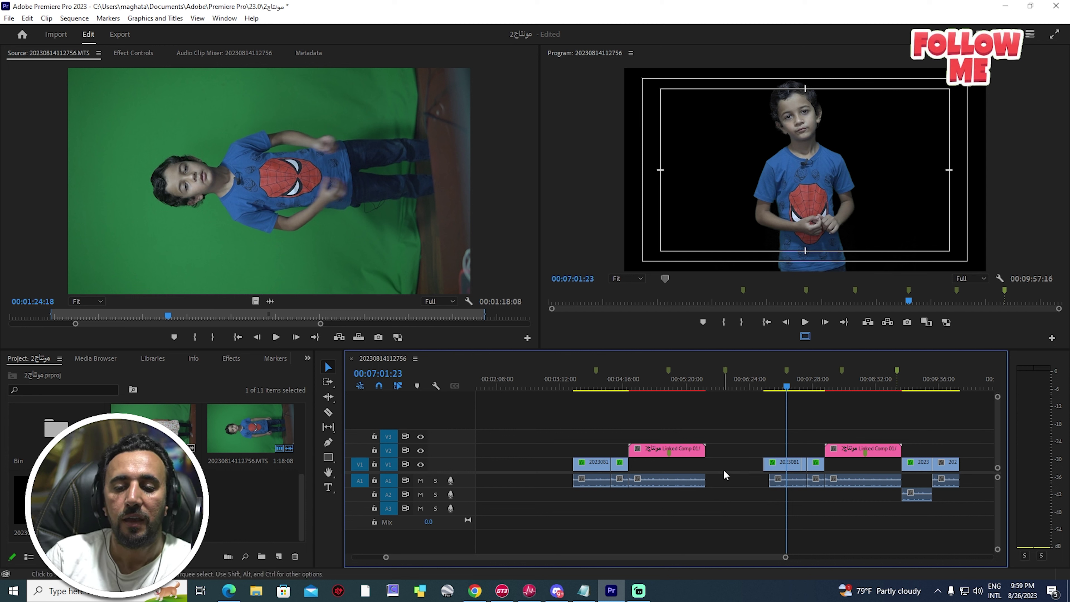
pyautogui.click(734, 488)
pyautogui.press('Delete')
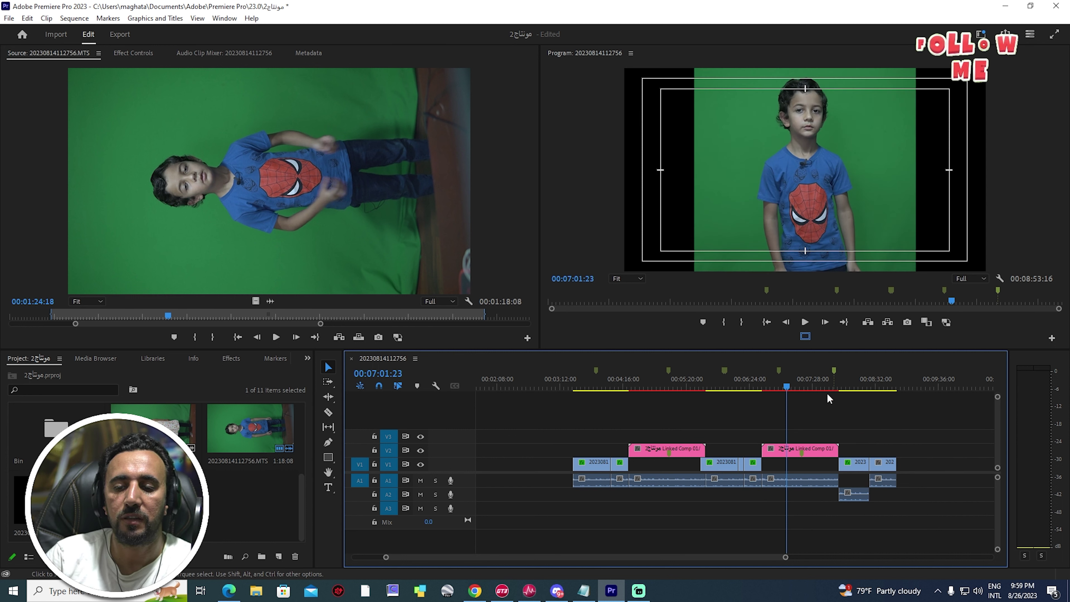
pyautogui.moveTo(742, 416); pyautogui.dragTo(747, 490)
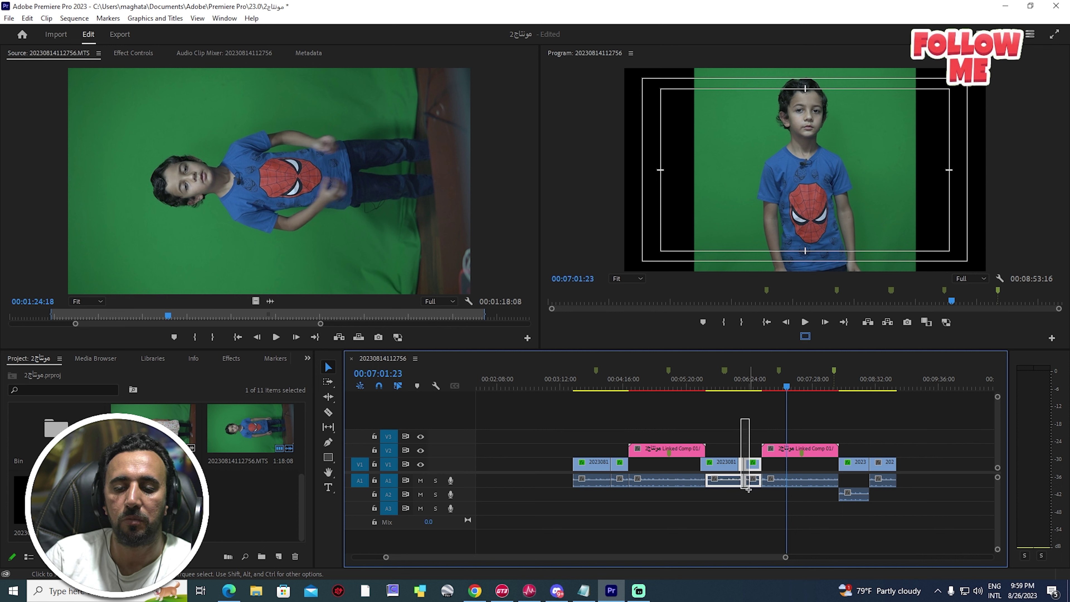
pyautogui.press('Delete')
pyautogui.click(732, 483)
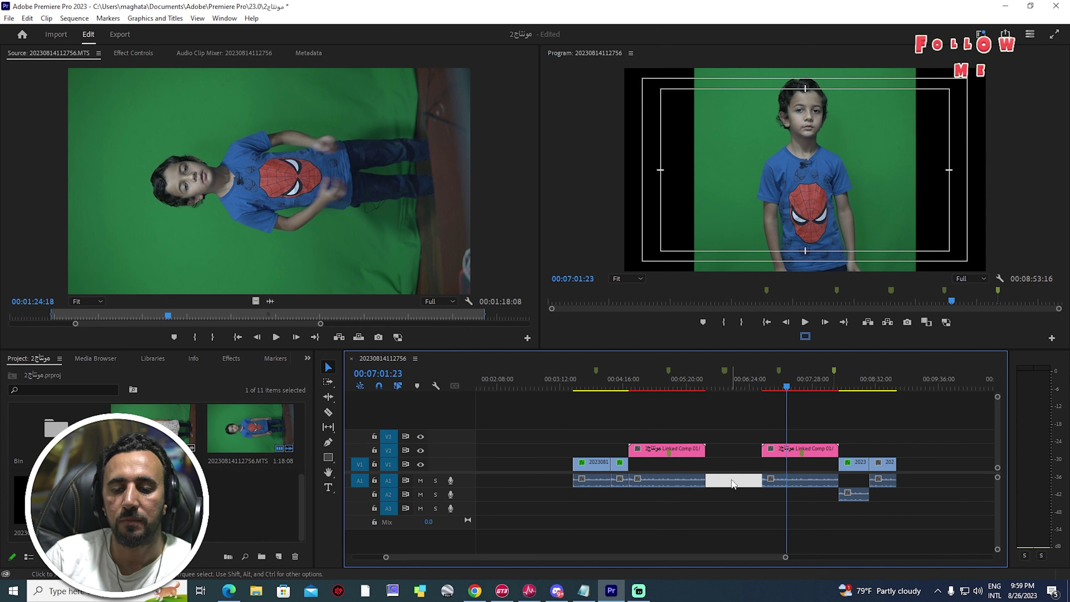
pyautogui.press('Delete')
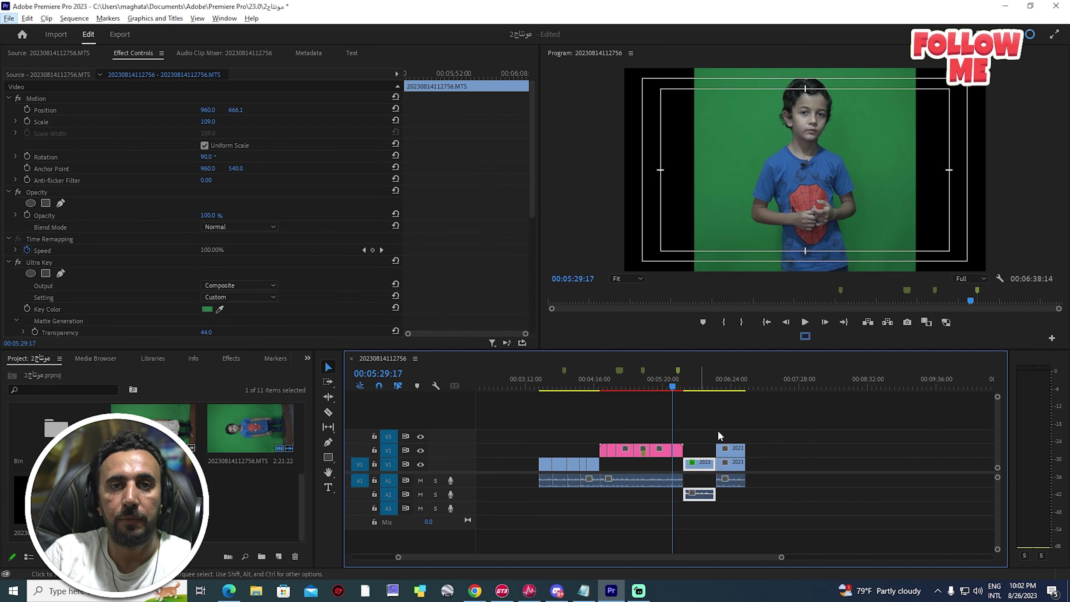
# Step: Stack copies of the keyed boy clip onto new tracks up to V4 near 00:07:28
pyautogui.click(719, 436)
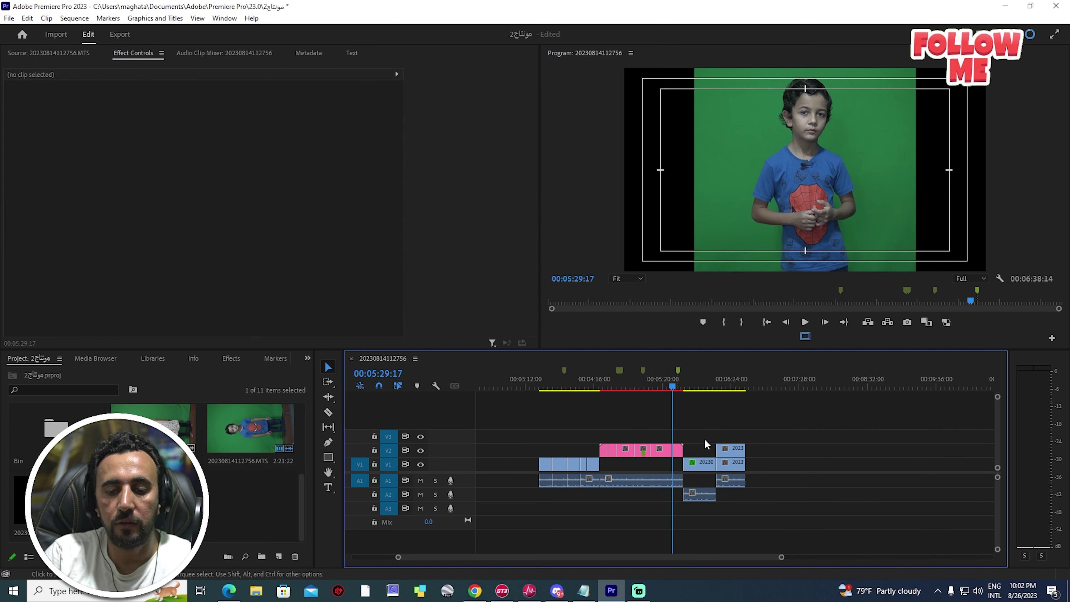
pyautogui.click(700, 464)
pyautogui.moveTo(785, 470); pyautogui.dragTo(784, 421)
pyautogui.click(787, 386)
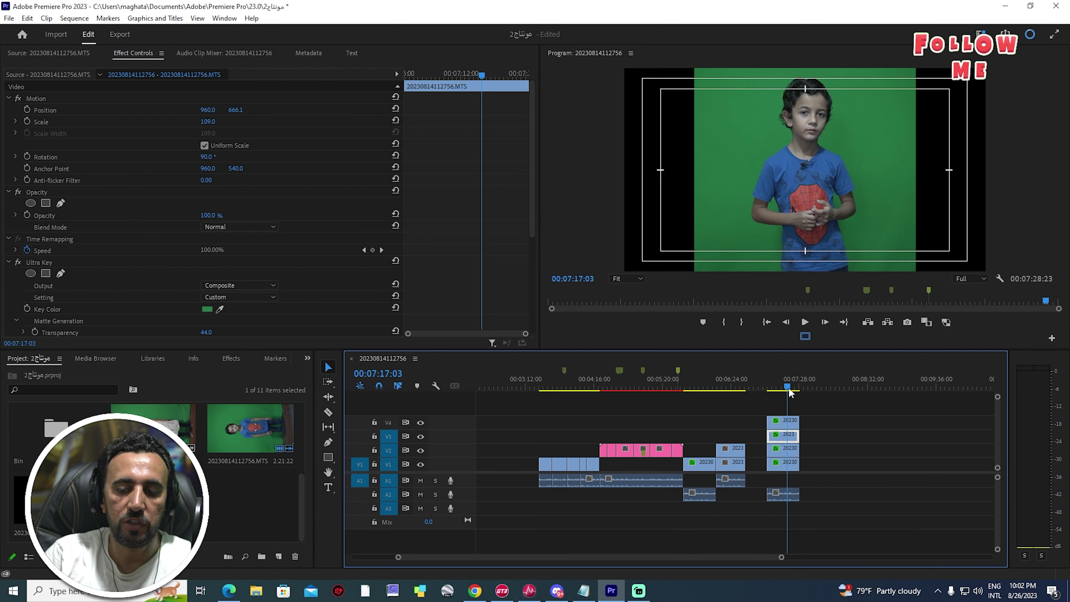
pyautogui.click(846, 401)
# Step: Split the whole V1–V4 stack at 00:07:17:03 with the Razor tool and select the right-hand halves
pyautogui.moveTo(846, 400); pyautogui.dragTo(775, 510)
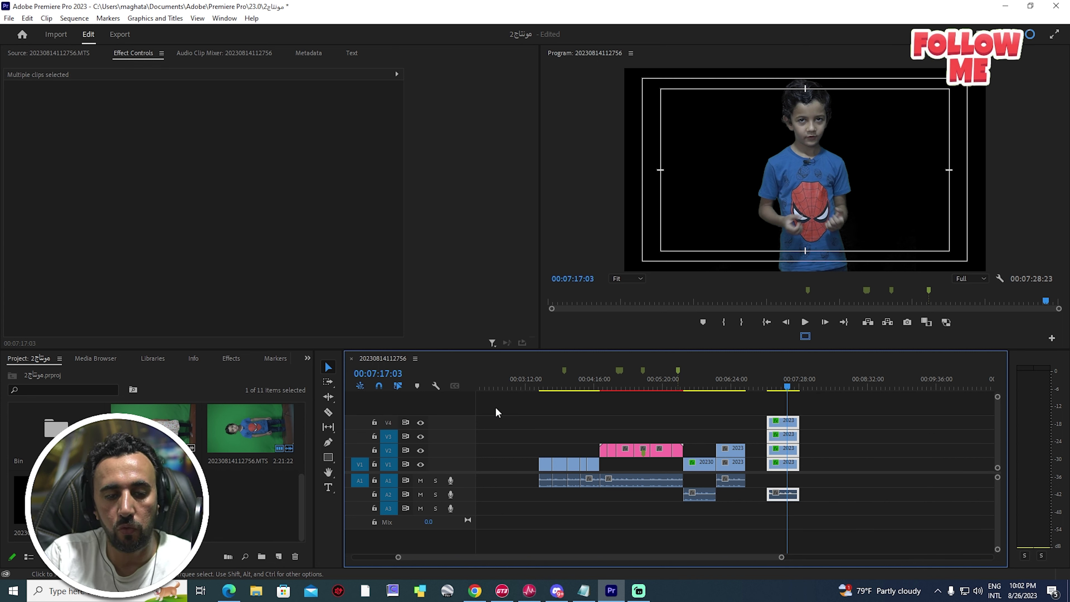
pyautogui.press('c')
pyautogui.press('=')
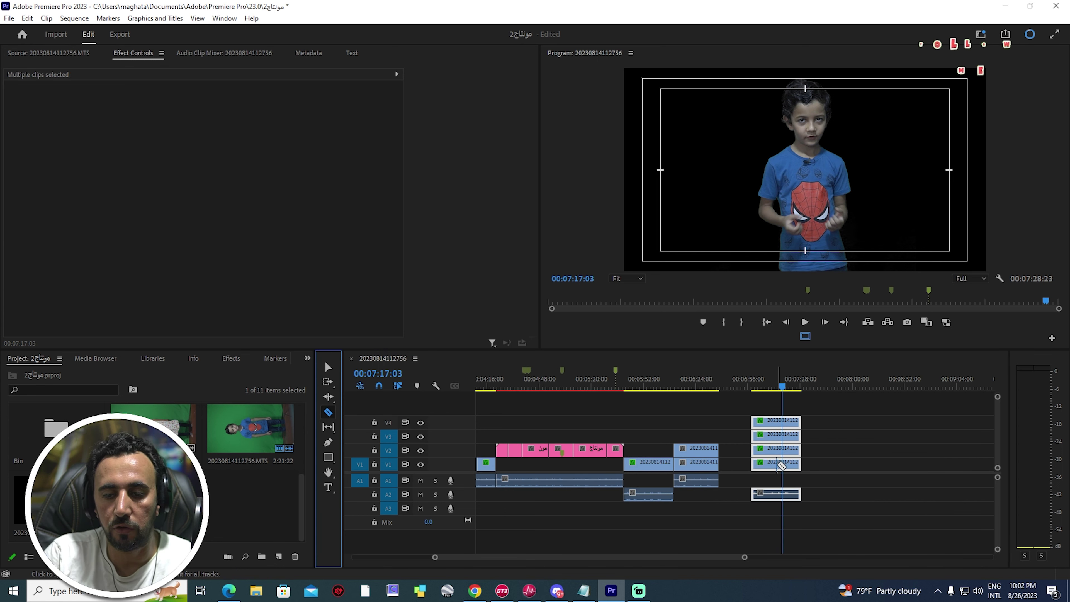
pyautogui.keyDown('shift'); pyautogui.click(777, 448); pyautogui.keyUp('shift')
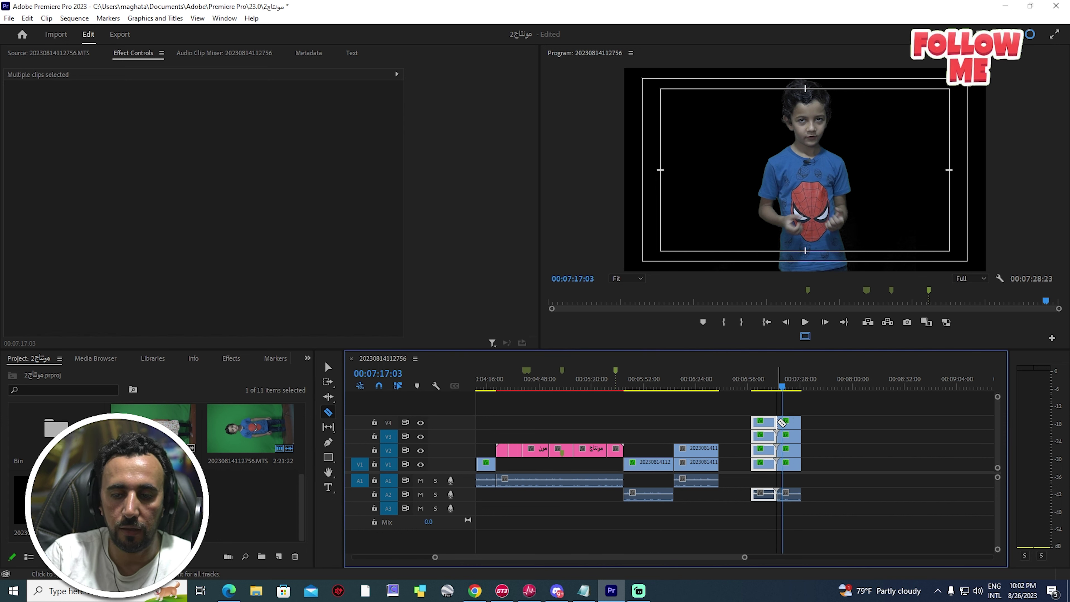
pyautogui.press('v')
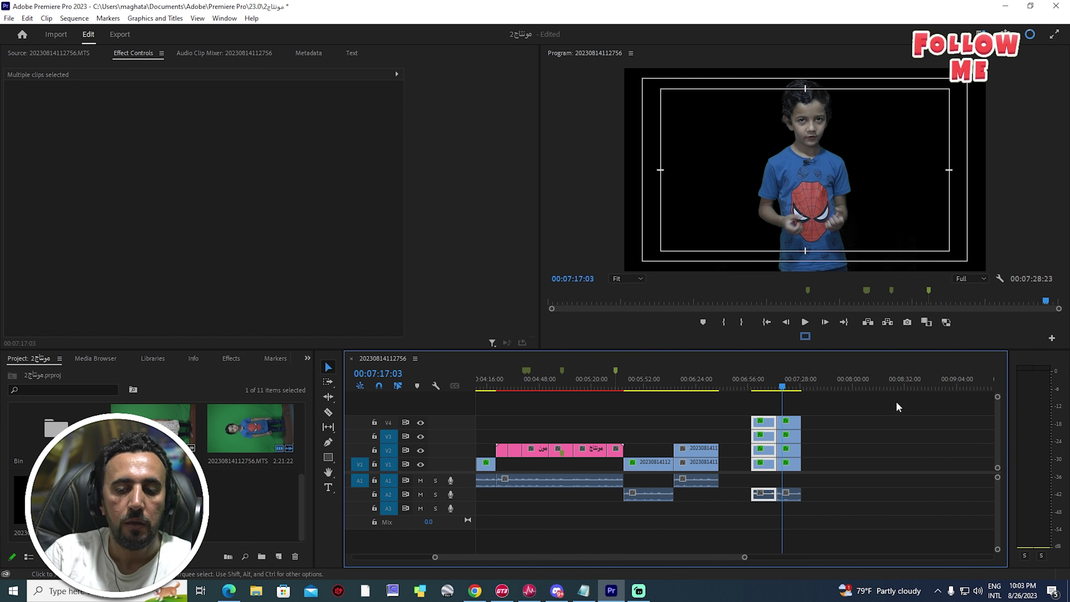
pyautogui.moveTo(882, 407); pyautogui.dragTo(761, 501)
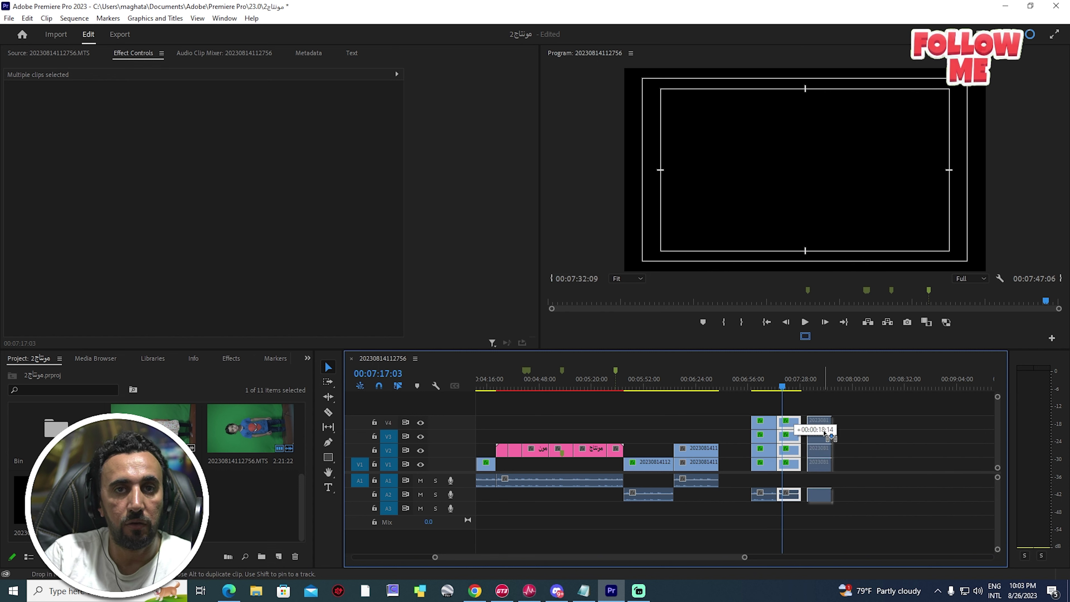
pyautogui.click(897, 461)
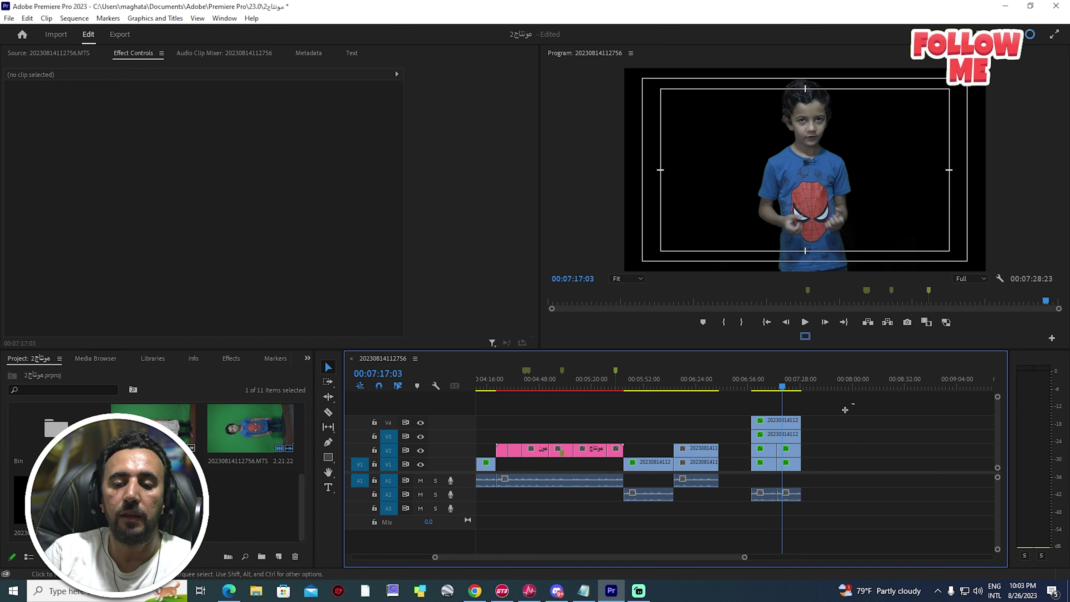
pyautogui.moveTo(845, 409)
pyautogui.mouseDown()
pyautogui.moveTo(779, 498)
pyautogui.moveTo(735, 533)
pyautogui.mouseUp()
pyautogui.click(763, 389)
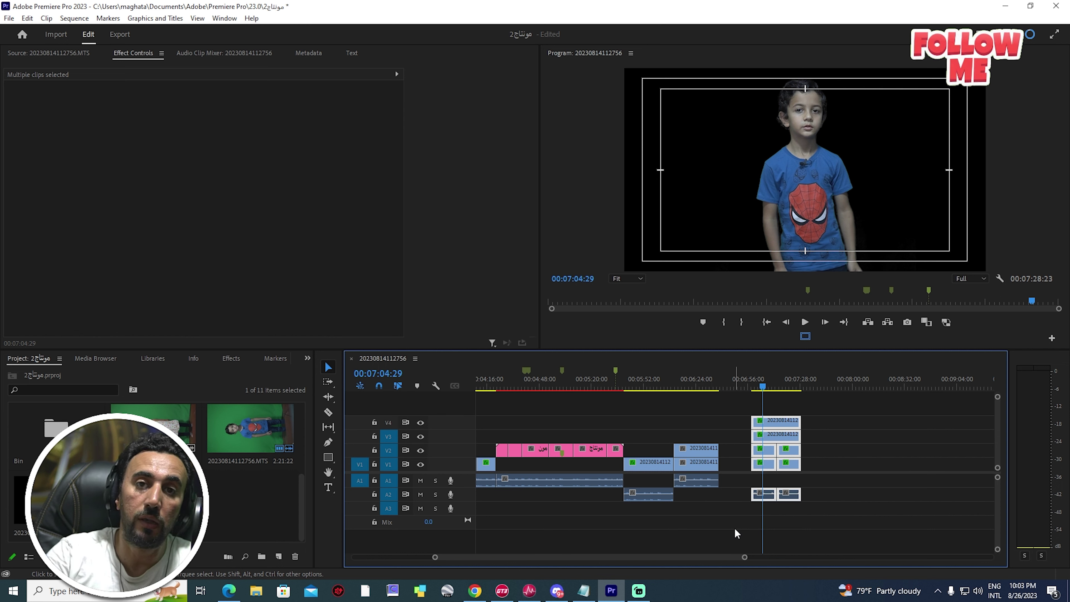
# Step: Clear the clip selection and open the Edit menu
pyautogui.click(735, 533)
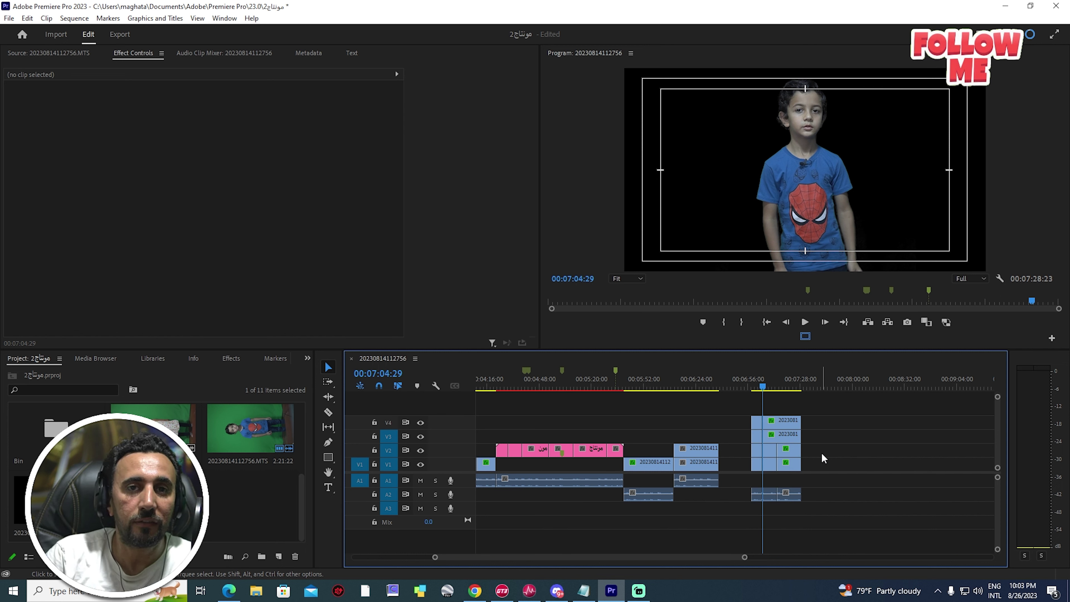
pyautogui.click(27, 18)
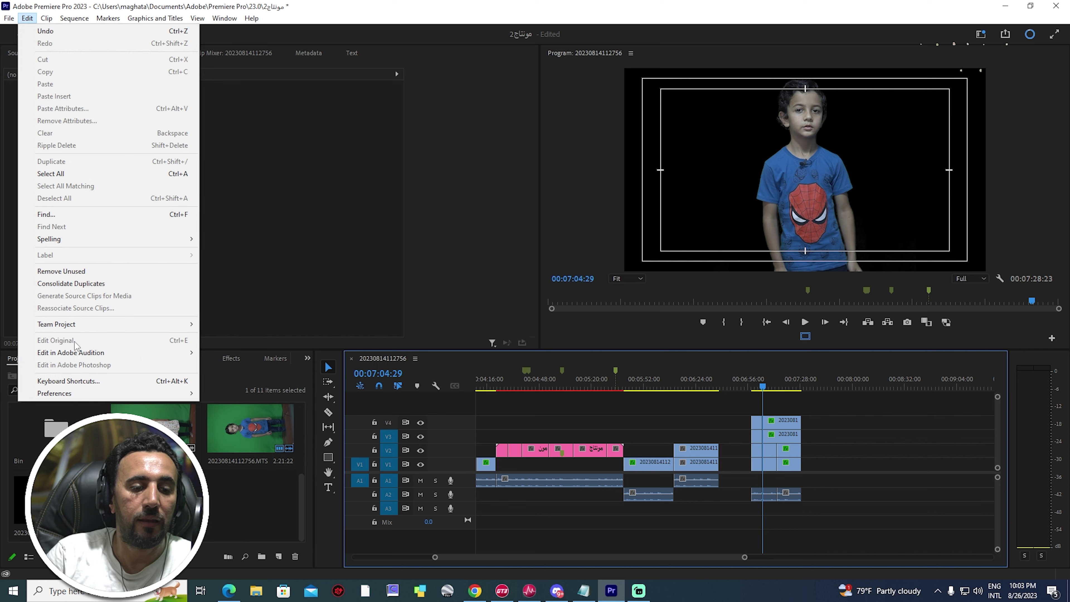
# Step: Search Keyboard Shortcuts for 'add edit', review the Add Edit command's shortcuts, and confirm
pyautogui.click(80, 381)
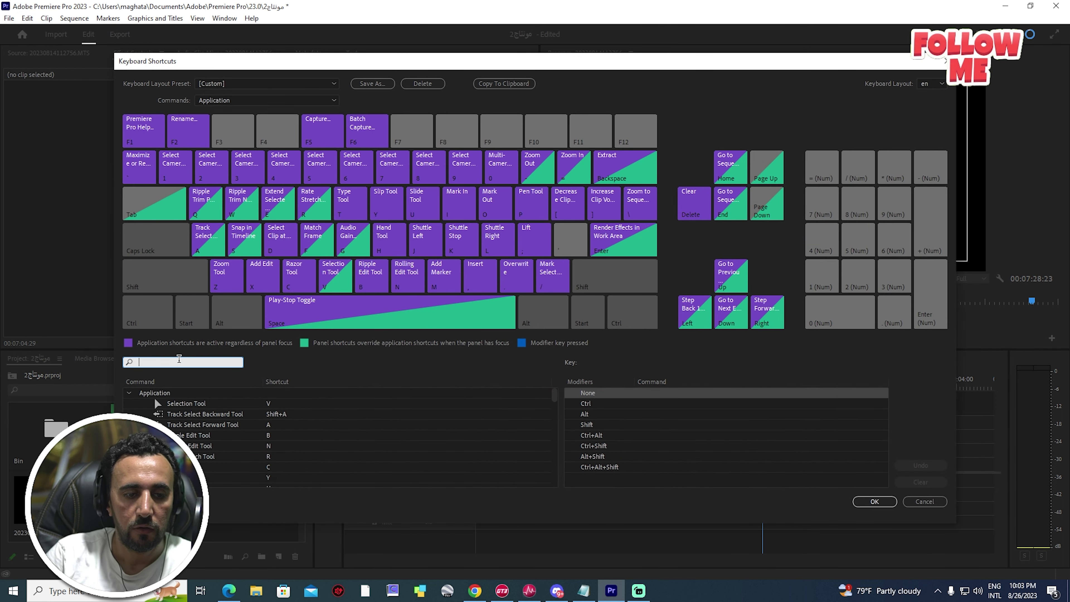
pyautogui.write('add ed')
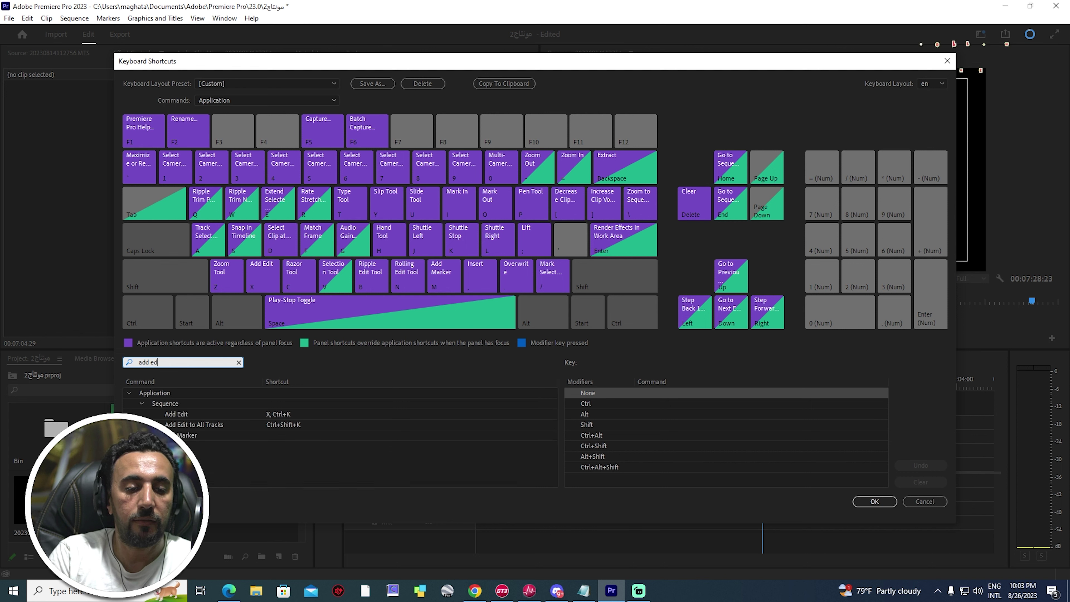
pyautogui.write('it')
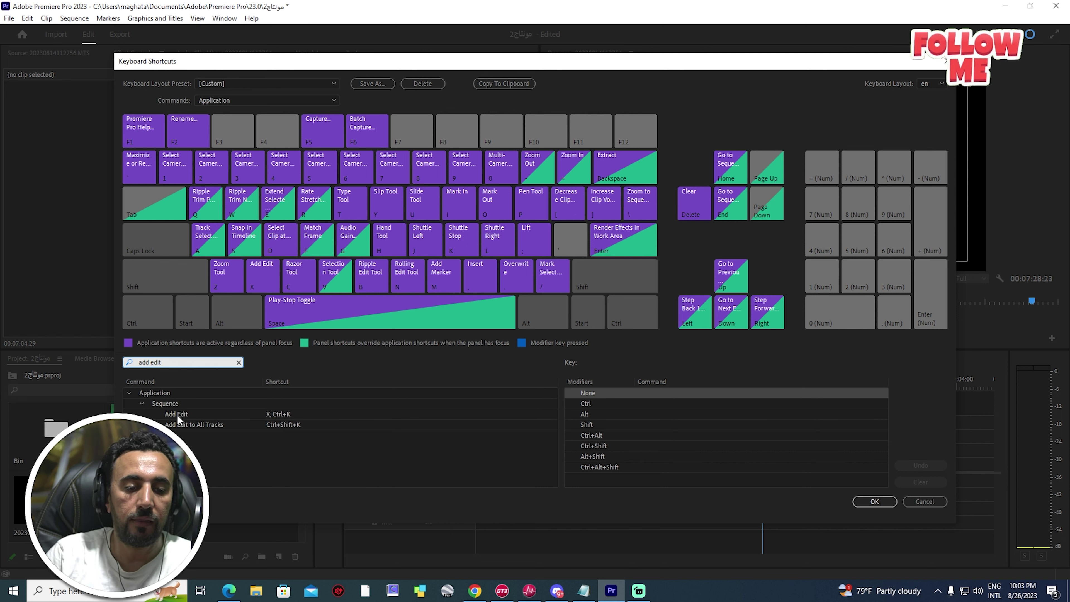
pyautogui.click(178, 416)
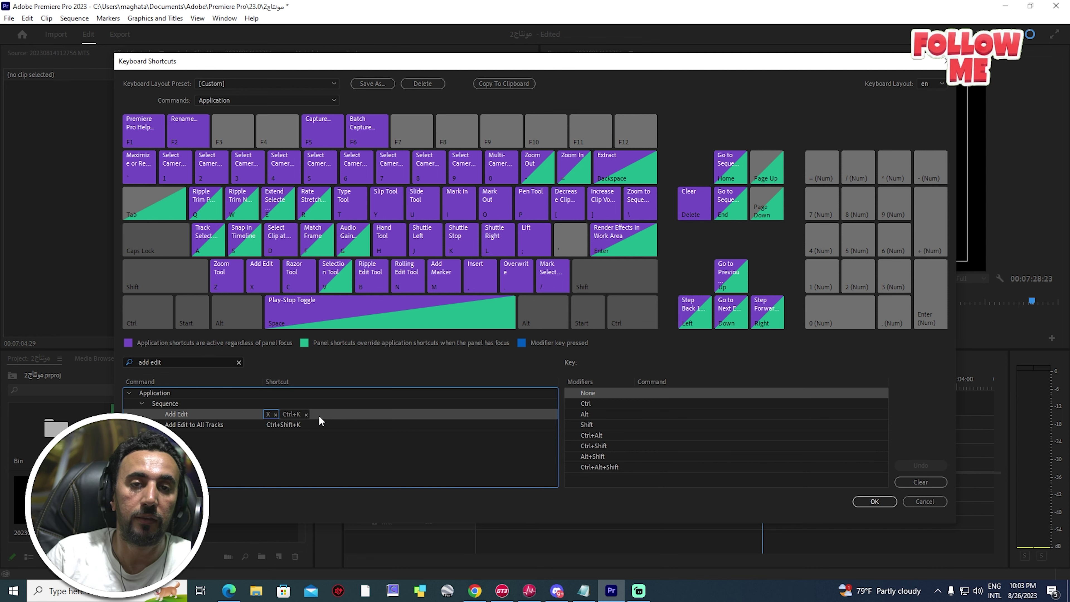
pyautogui.click(875, 501)
# Step: Split the clips at 00:06:24:09 with Ctrl+K, then undo the split
pyautogui.click(785, 397)
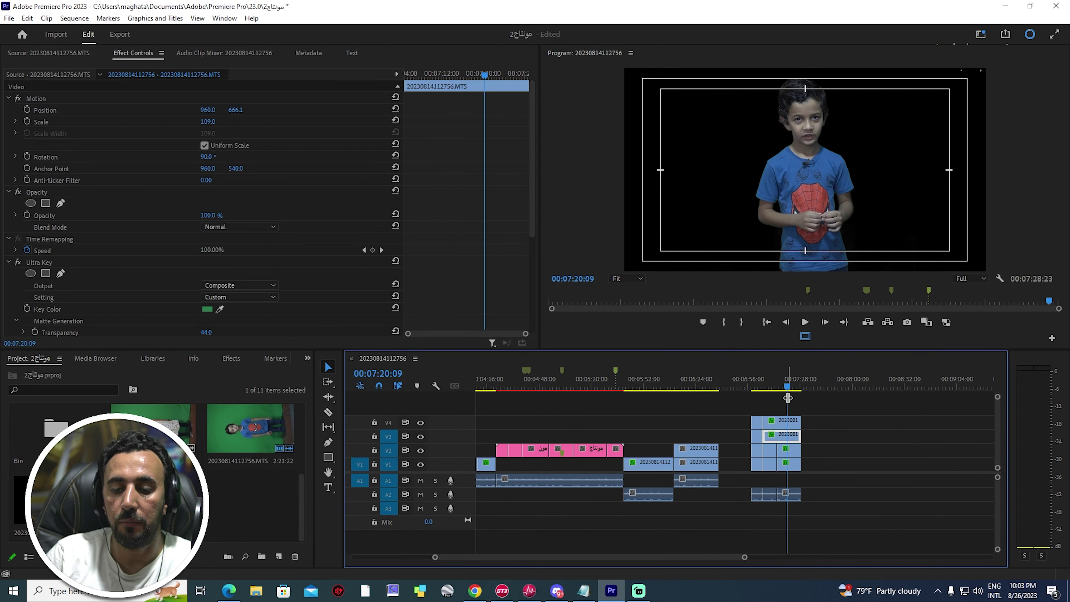
pyautogui.moveTo(853, 404); pyautogui.dragTo(792, 513)
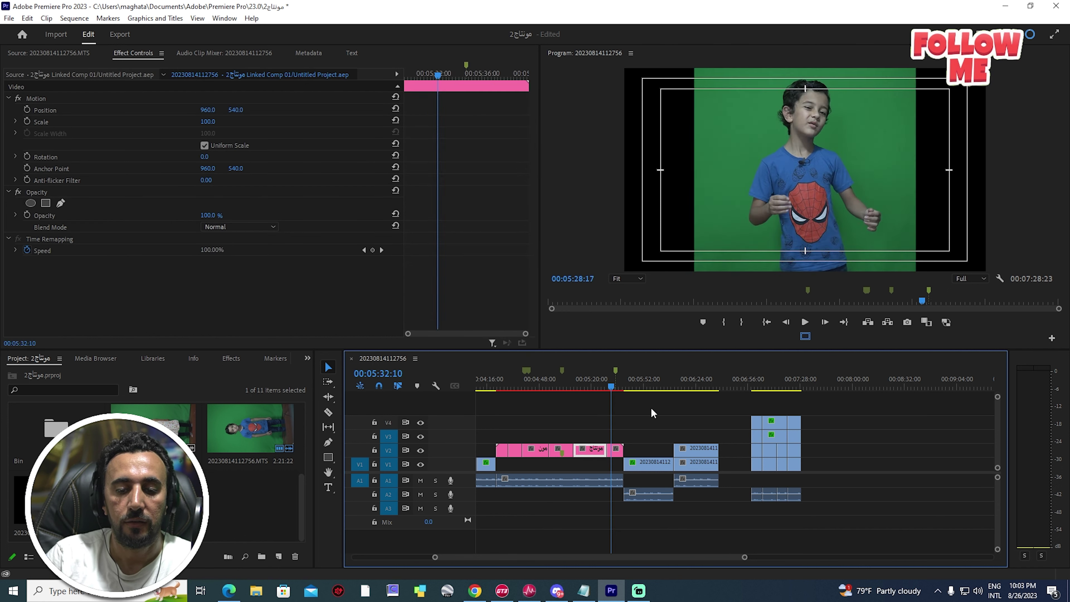
pyautogui.moveTo(591, 398); pyautogui.dragTo(696, 390)
pyautogui.click(700, 462)
pyautogui.hotkey('ctrl', 'k')
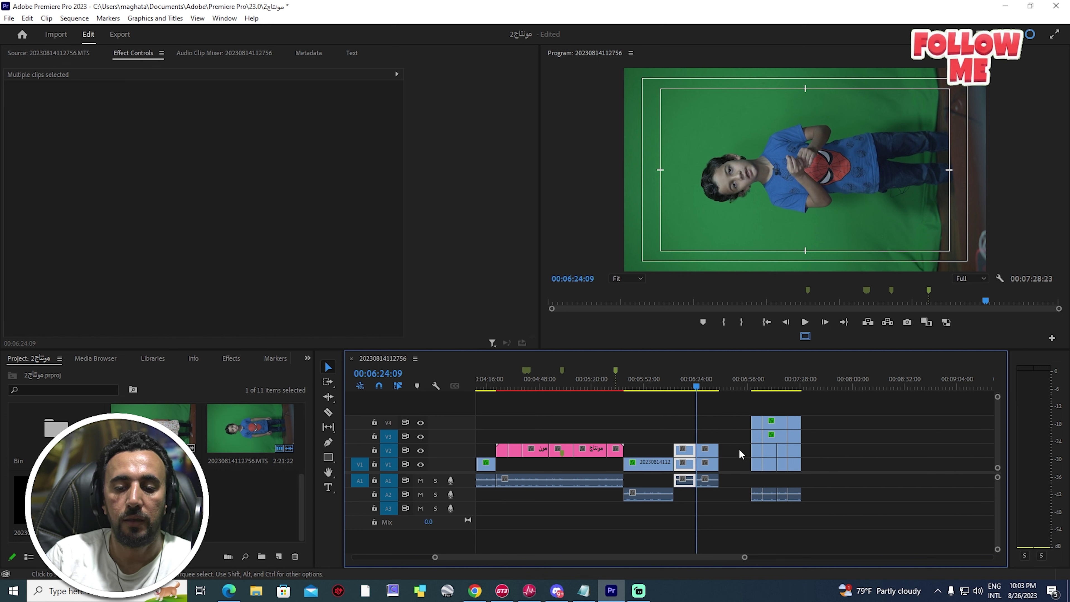
pyautogui.hotkey('ctrl', 'z')
# Step: Inspect the V2 clip at 00:06:16:23 and the keyed clip, then clear the selection
pyautogui.click(725, 421)
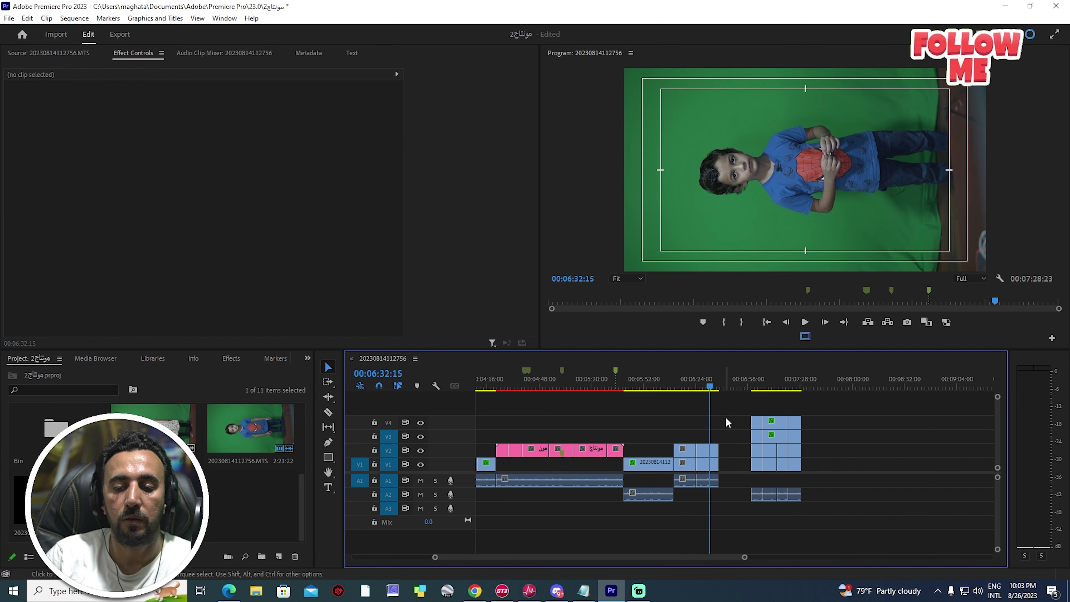
pyautogui.click(682, 381)
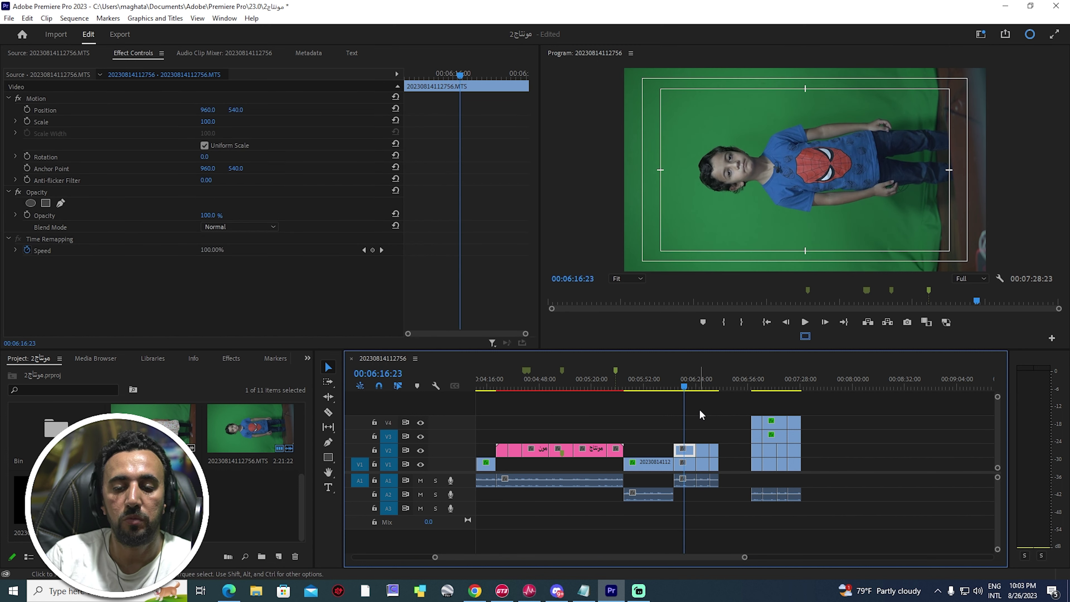
pyautogui.click(707, 425)
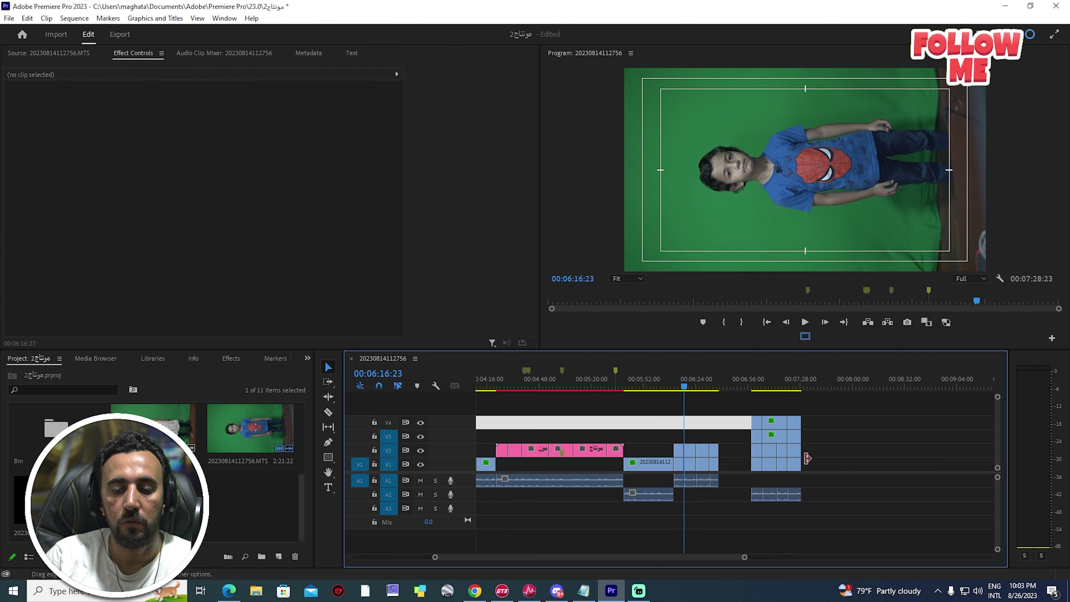
pyautogui.click(755, 381)
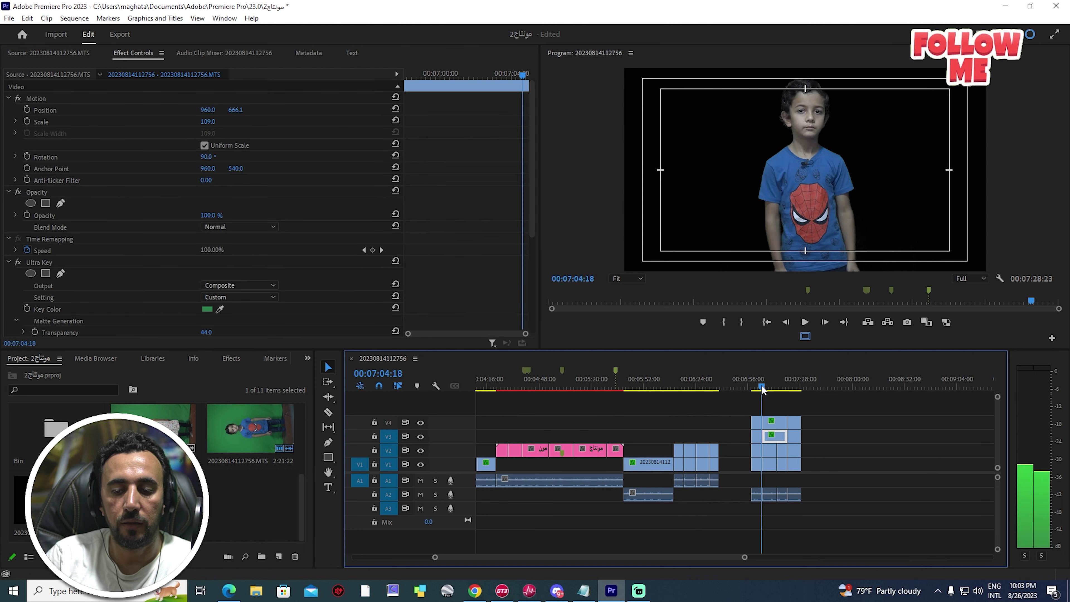
pyautogui.click(861, 429)
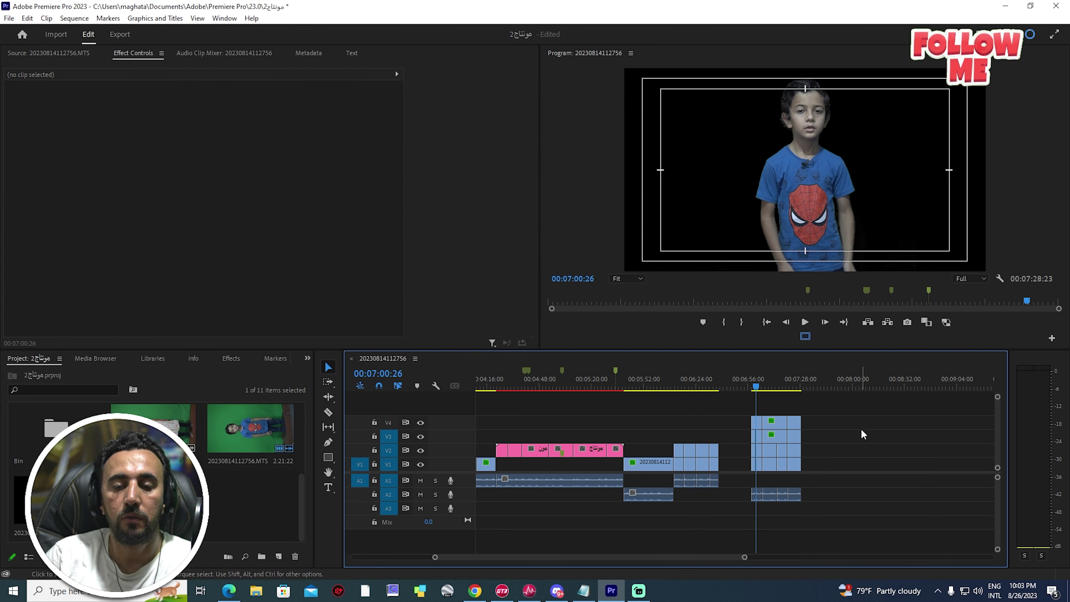
pyautogui.scroll(2, 834, 449)
# Step: Select the stacked keyed clips on V1–V4 and A2, then clear the selection
pyautogui.moveTo(833, 409); pyautogui.dragTo(731, 508)
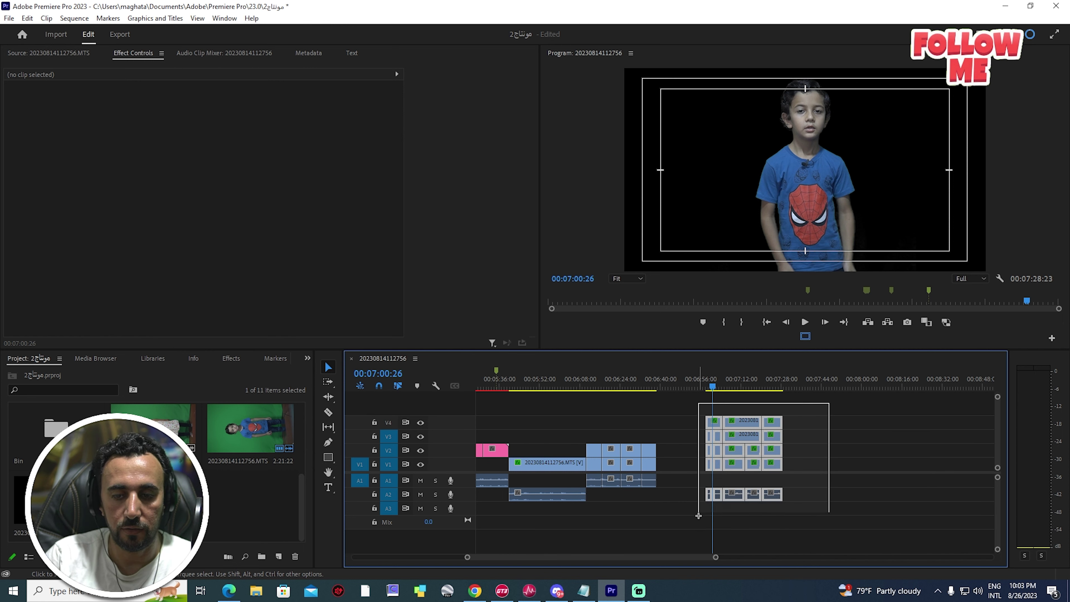
pyautogui.click(824, 434)
pyautogui.scroll(1, 754, 452)
# Step: Shift the keyed clip stack later with Track Select Forward, leaving a gap before it
pyautogui.click(328, 381)
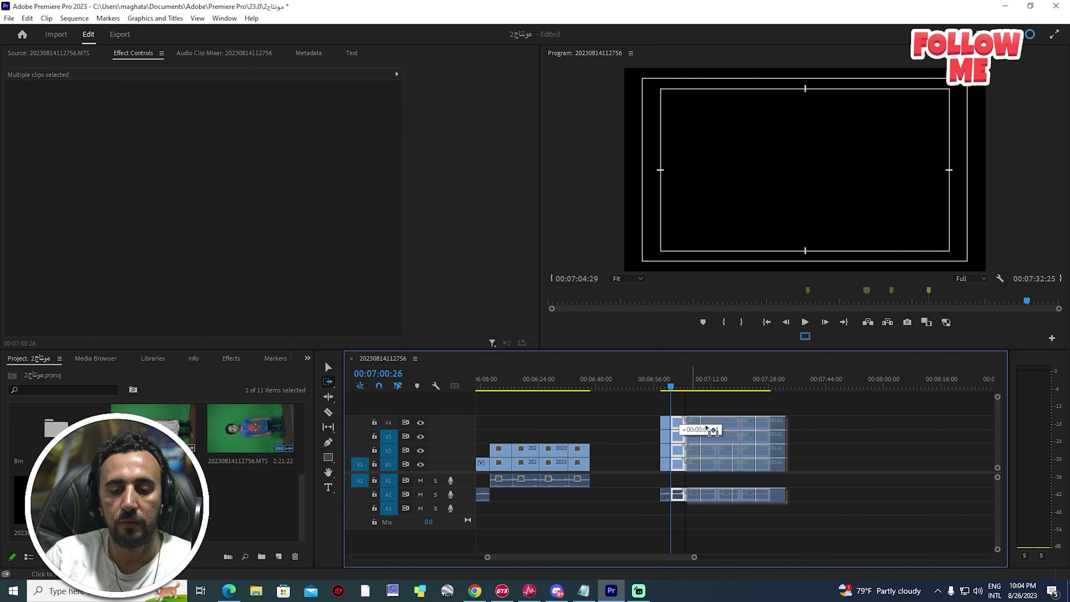
pyautogui.moveTo(671, 428); pyautogui.dragTo(736, 427)
pyautogui.press('v')
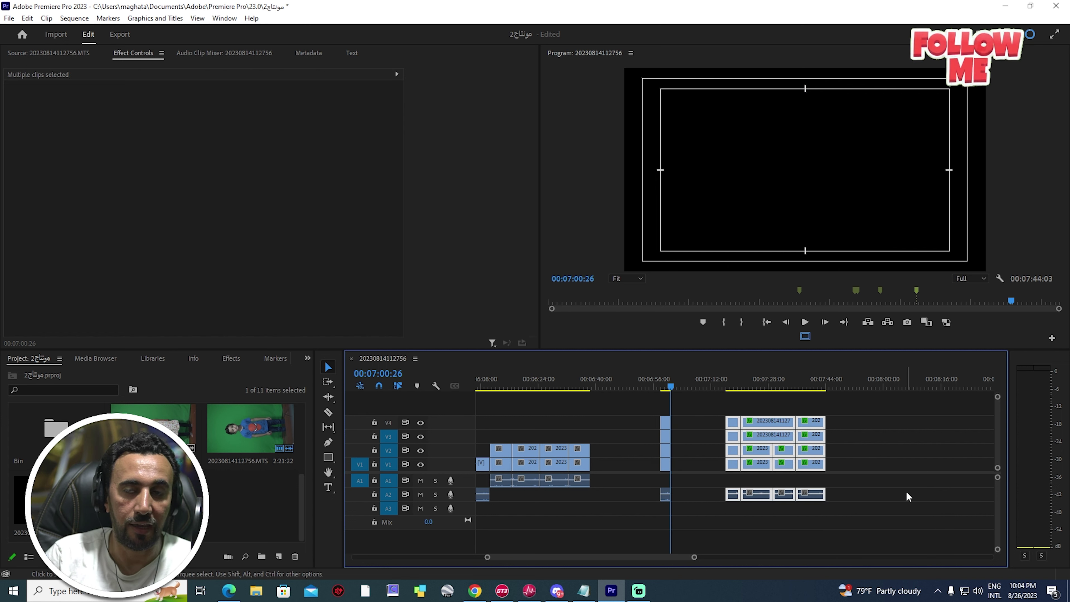
pyautogui.click(753, 381)
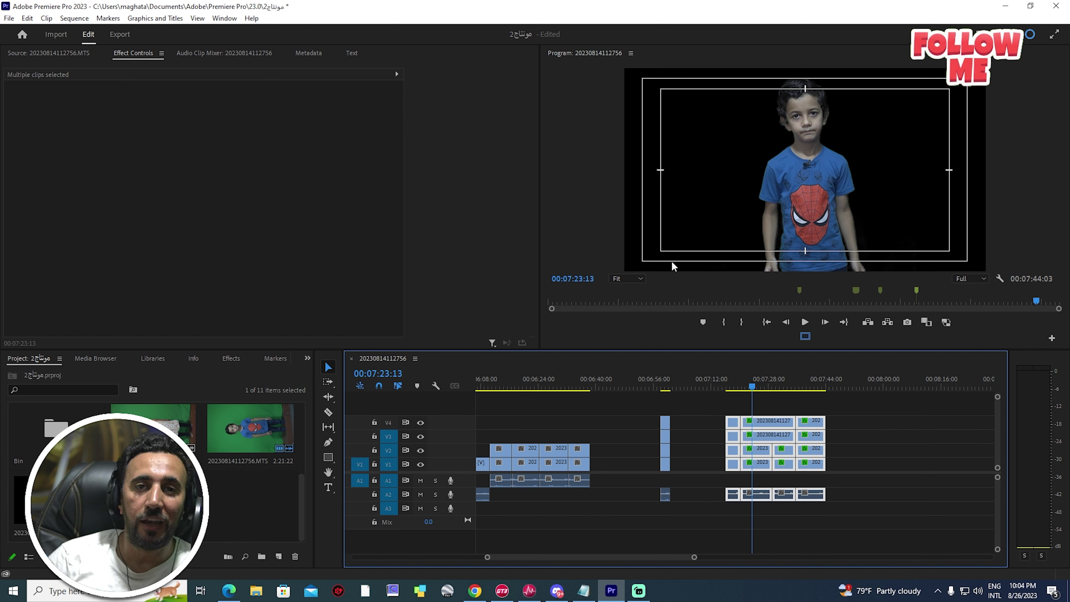
pyautogui.click(614, 279)
# Step: Cycle the Program monitor zoom through 10%, 50% and 100%, ending at 150% on the boy's shirt
pyautogui.click(623, 309)
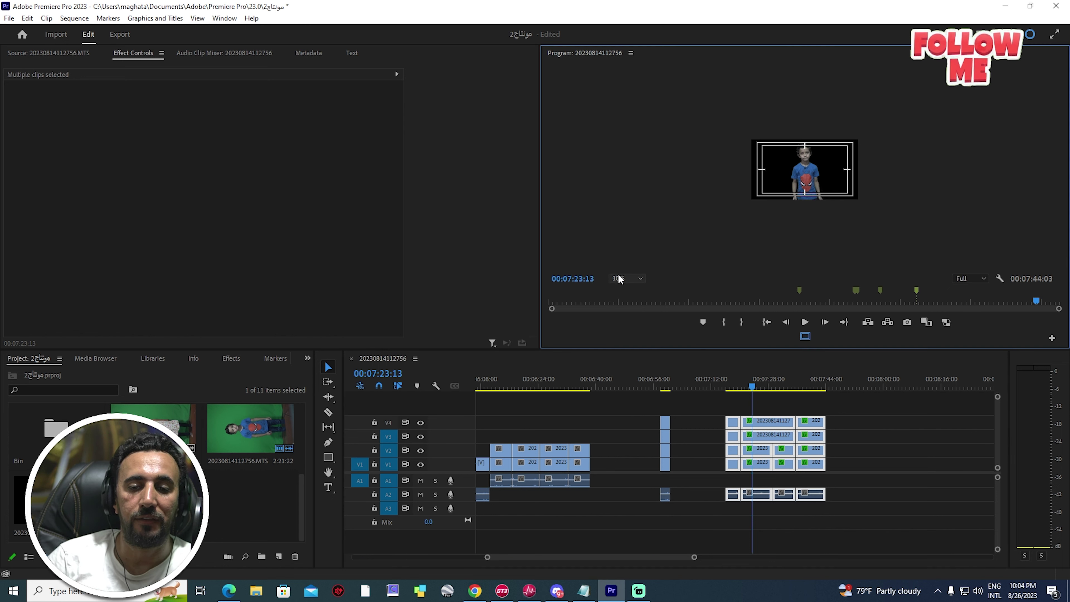
pyautogui.click(615, 279)
pyautogui.click(626, 329)
pyautogui.click(615, 279)
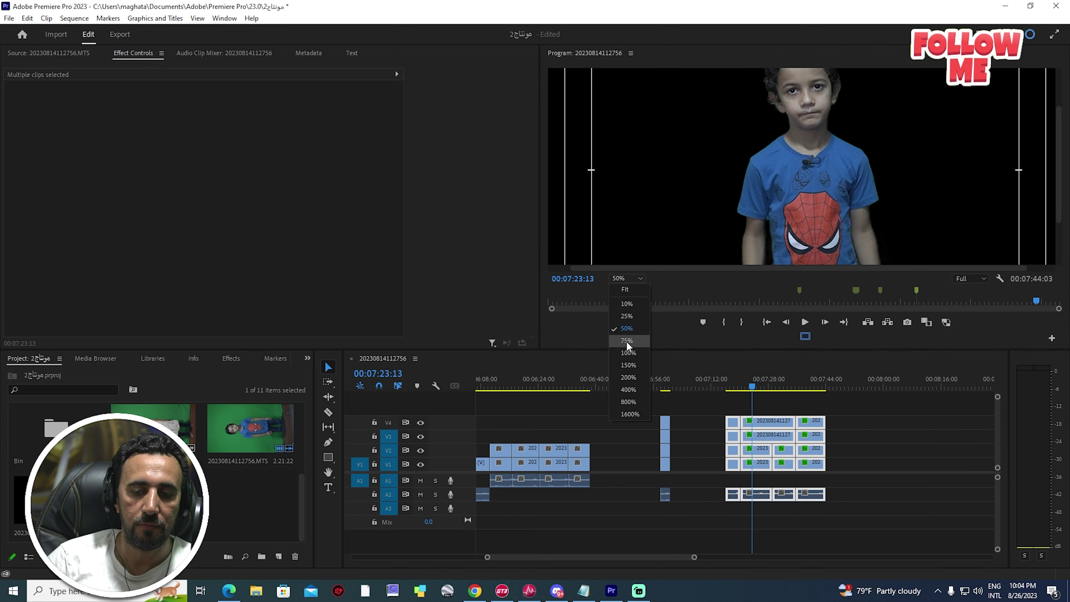
pyautogui.click(626, 340)
pyautogui.press('Left')
pyautogui.click(624, 279)
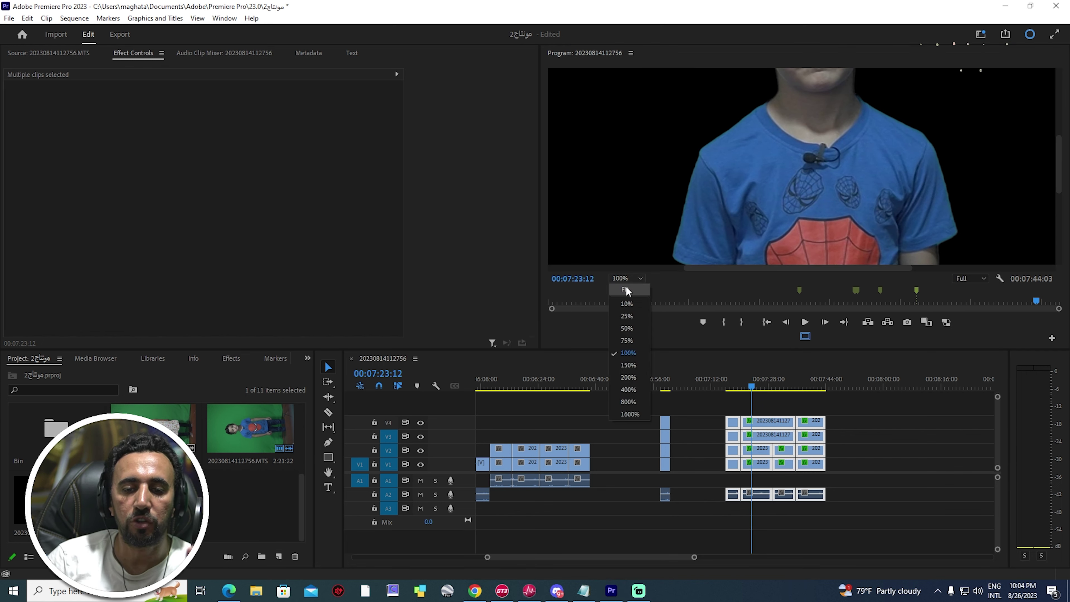
pyautogui.click(624, 291)
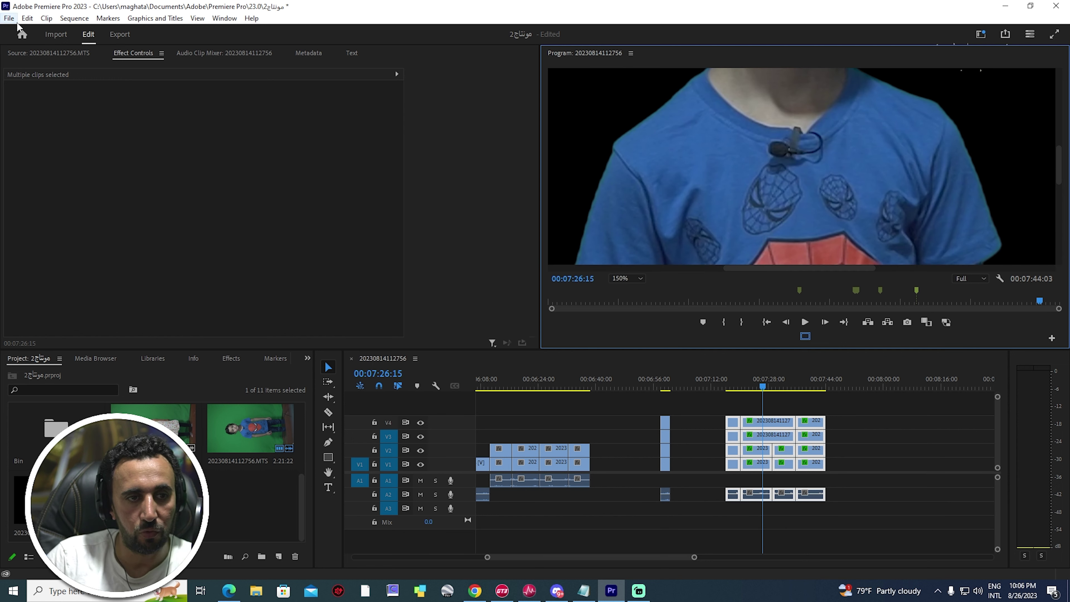
pyautogui.click(27, 18)
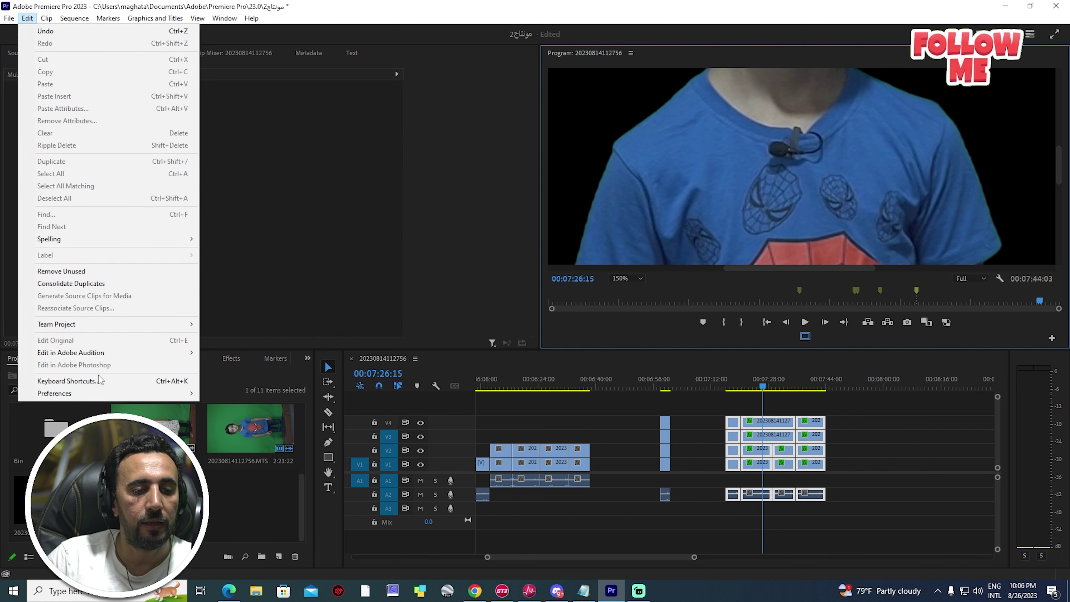
# Step: Search Keyboard Shortcuts for 'zoom monitor' and reposition the dialog to see its bottom
pyautogui.click(68, 381)
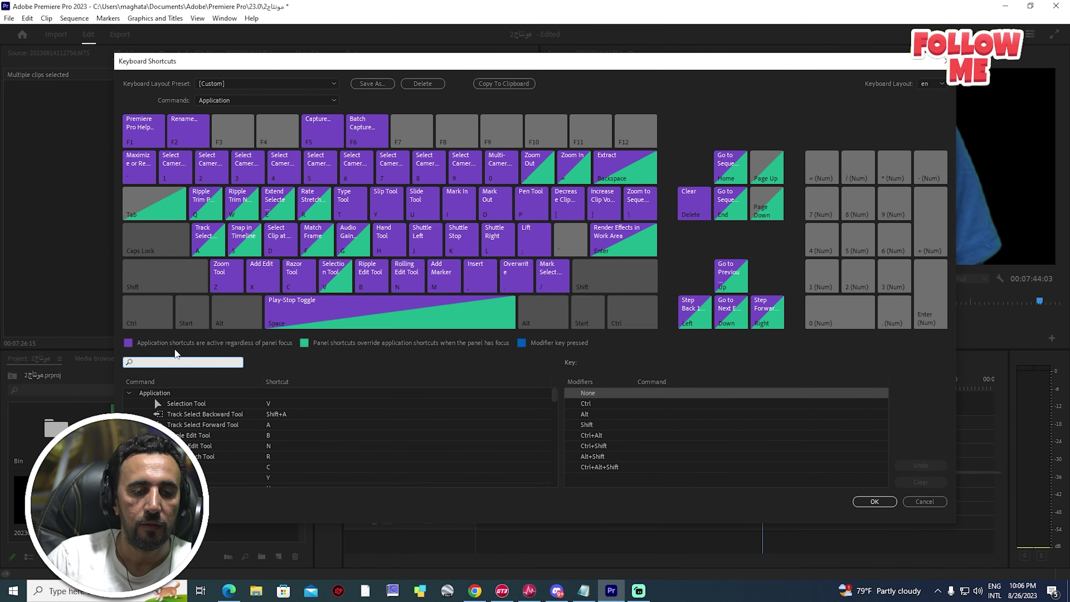
pyautogui.write('zoom monit')
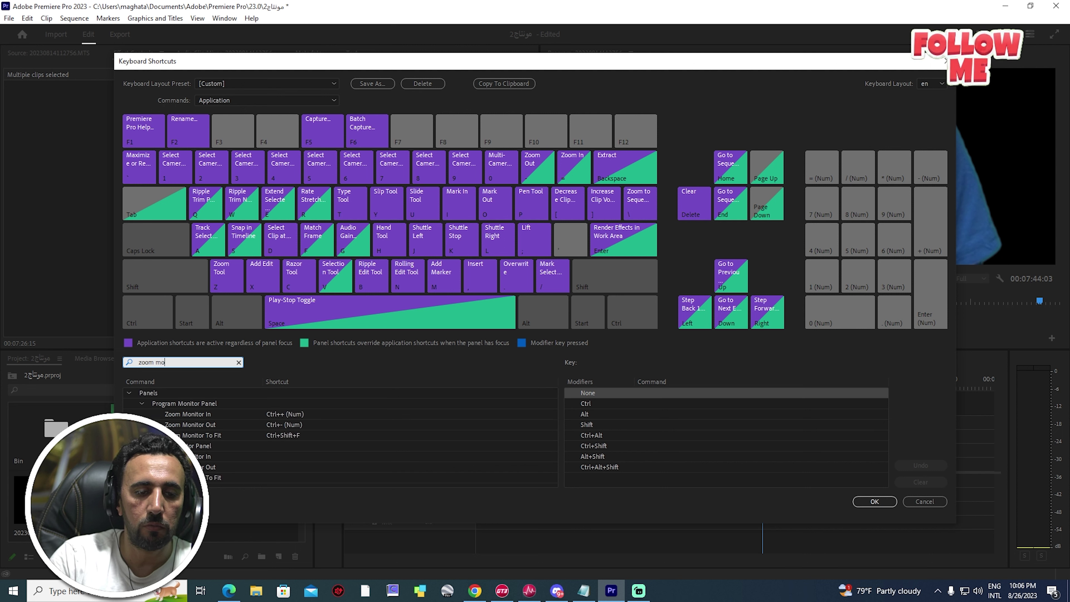
pyautogui.write('or')
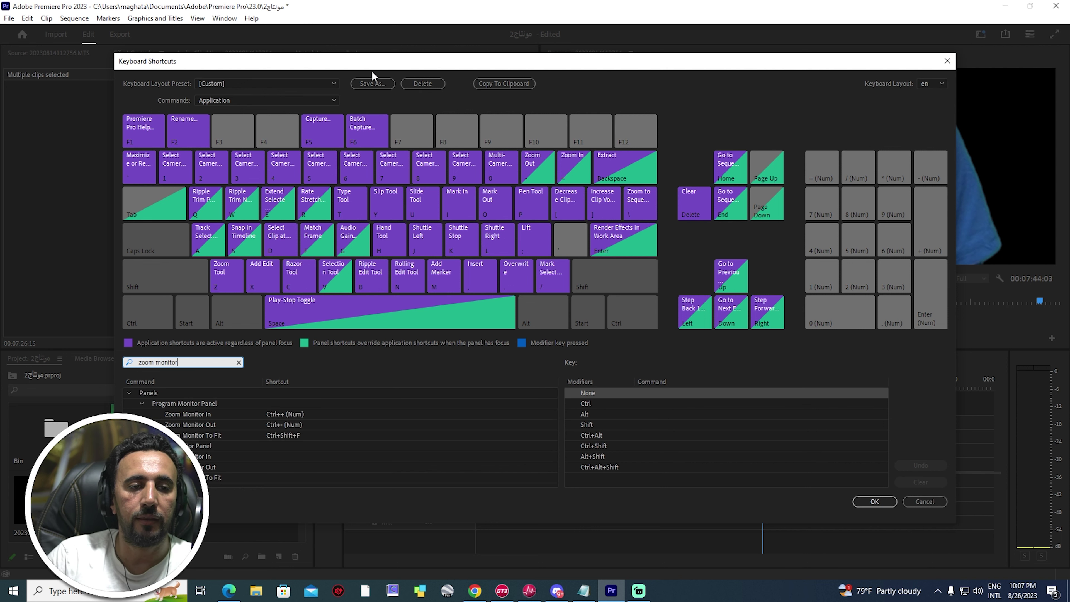
pyautogui.moveTo(186, 61); pyautogui.dragTo(179, 121)
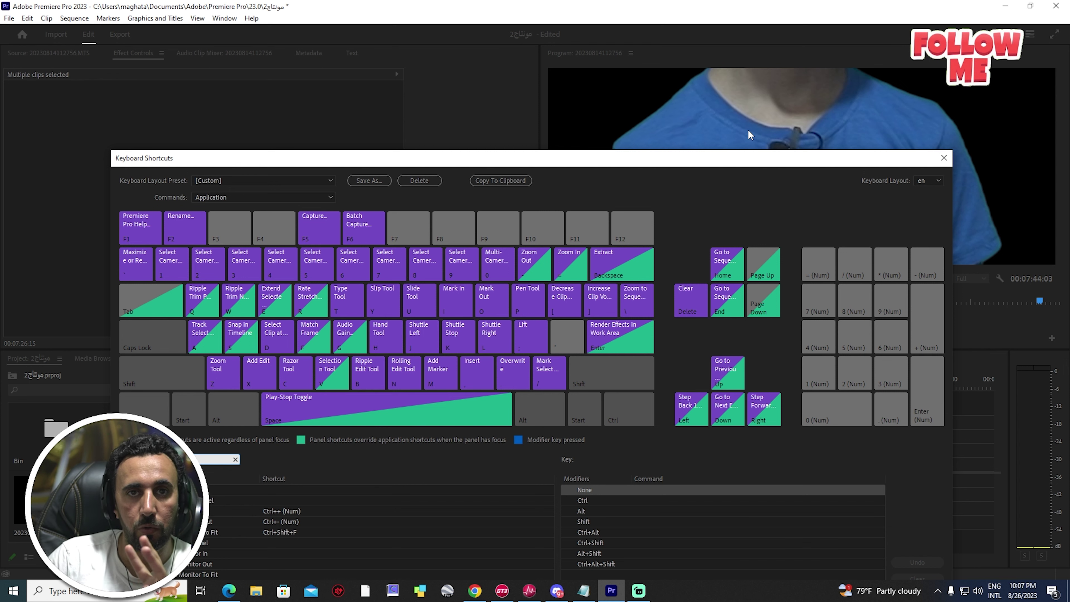
pyautogui.moveTo(711, 156)
pyautogui.mouseDown()
pyautogui.moveTo(700, 104)
pyautogui.moveTo(717, 90)
pyautogui.mouseUp()
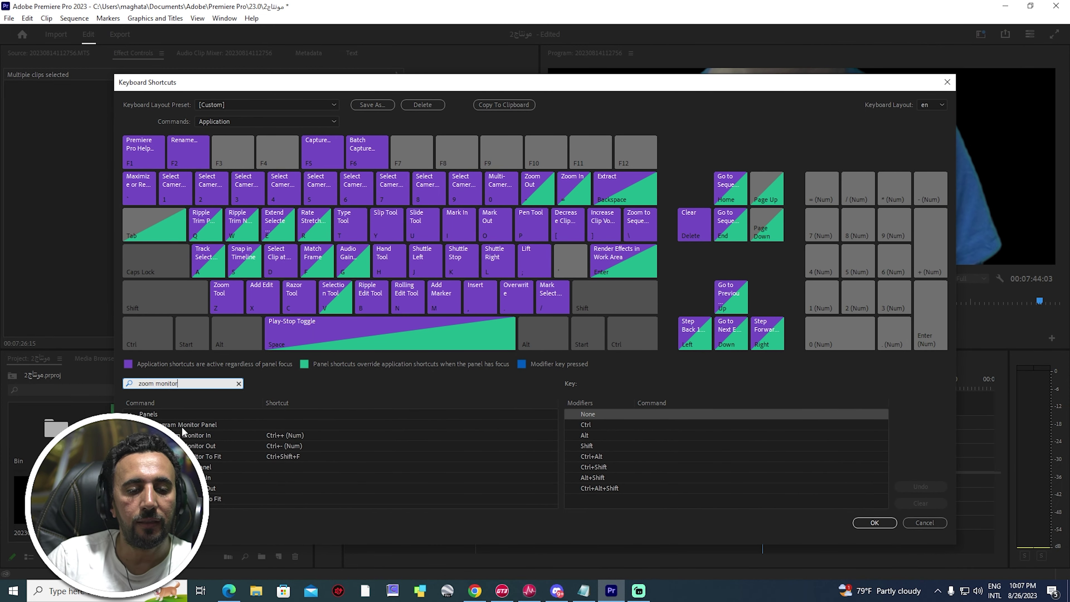
# Step: Clear the Zoom Monitor In/Out/To Fit shortcuts and assign Ctrl+Numpad Plus to Zoom Monitor In
pyautogui.click(286, 437)
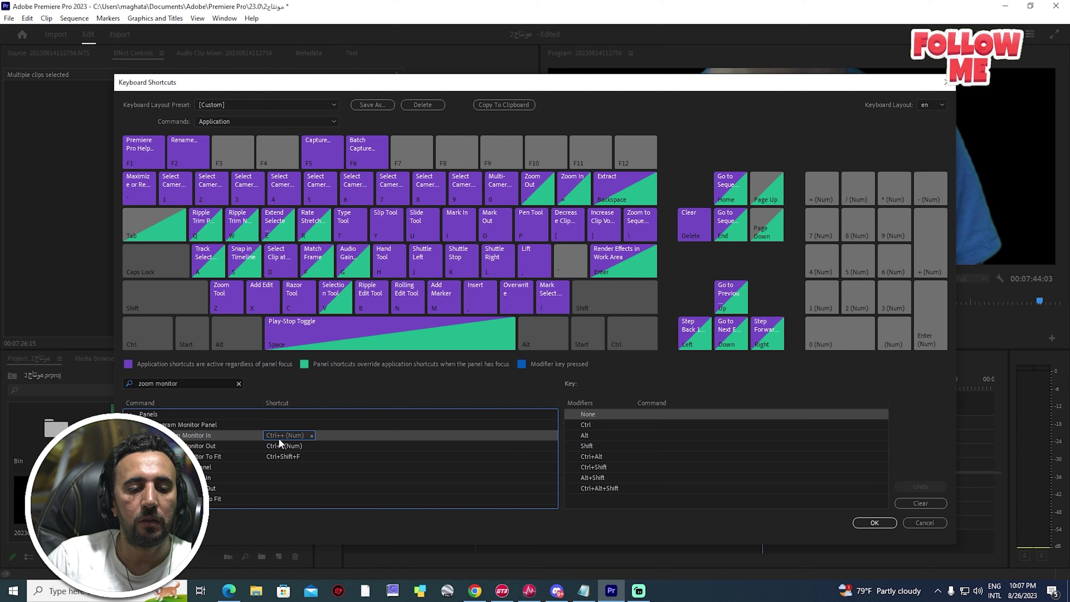
pyautogui.click(312, 435)
pyautogui.click(304, 447)
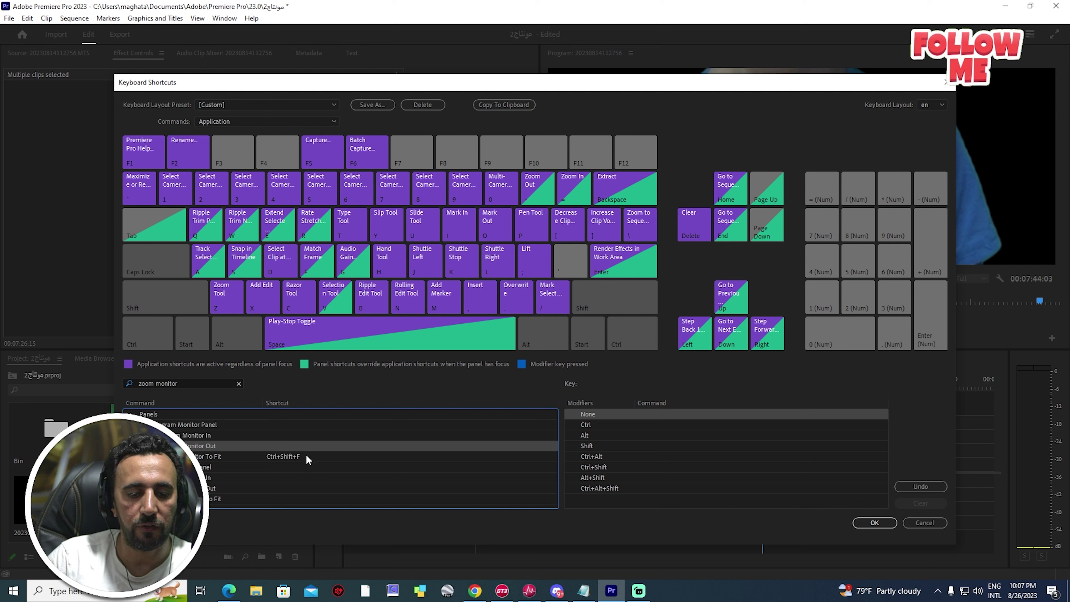
pyautogui.click(307, 456)
pyautogui.click(306, 456)
pyautogui.click(272, 441)
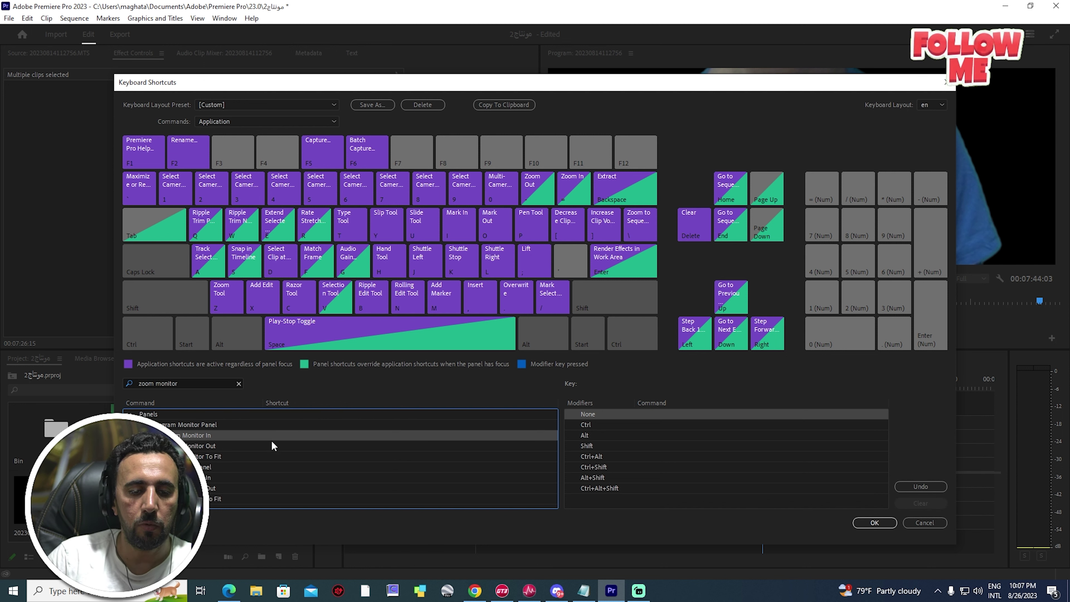
pyautogui.click(273, 436)
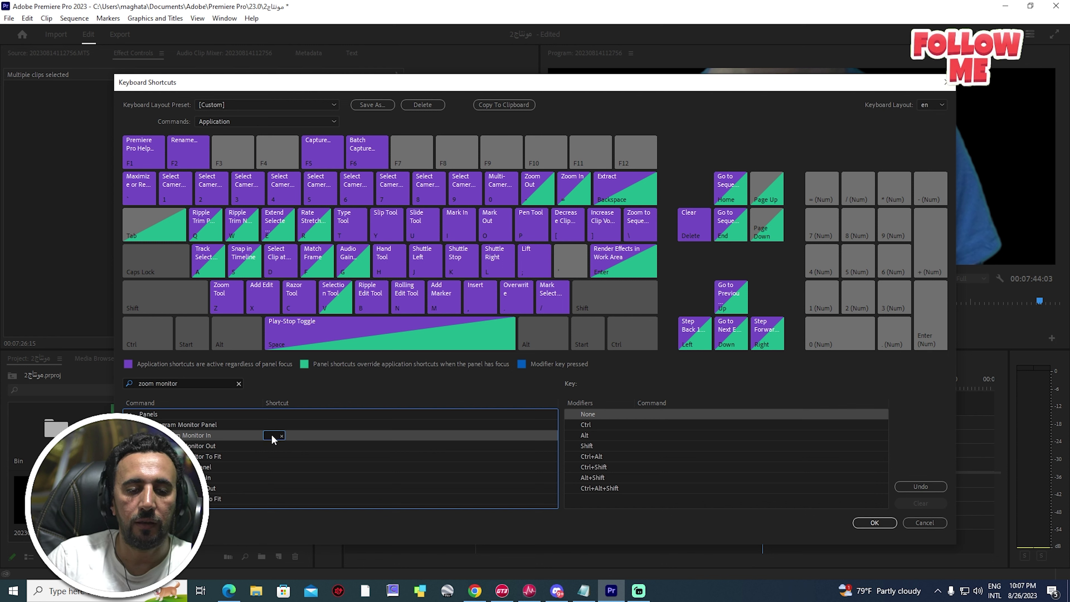
pyautogui.press('ctrl+KP_Add')
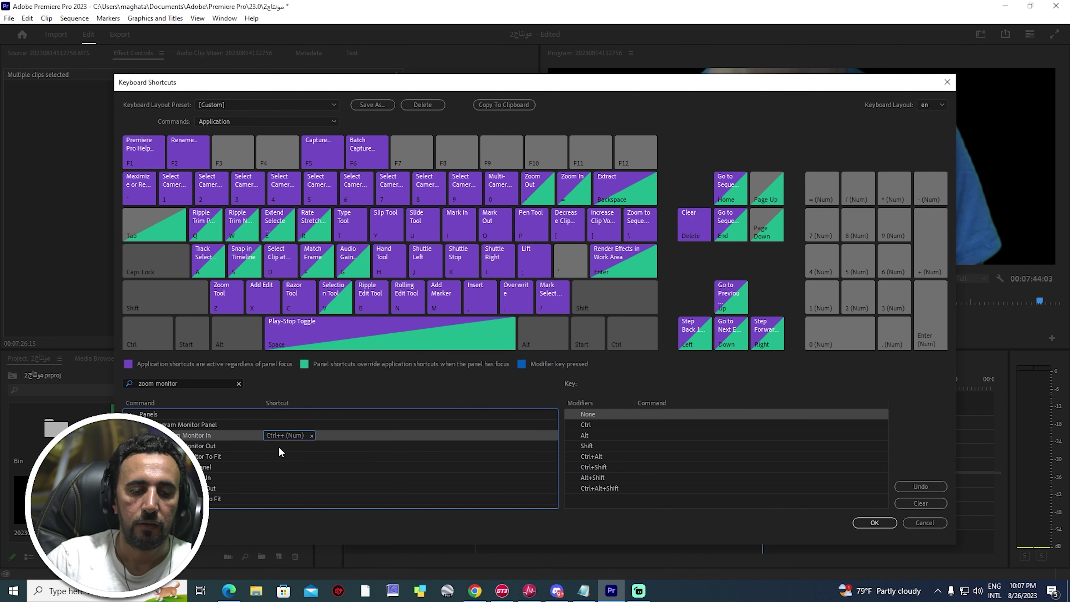
pyautogui.click(280, 447)
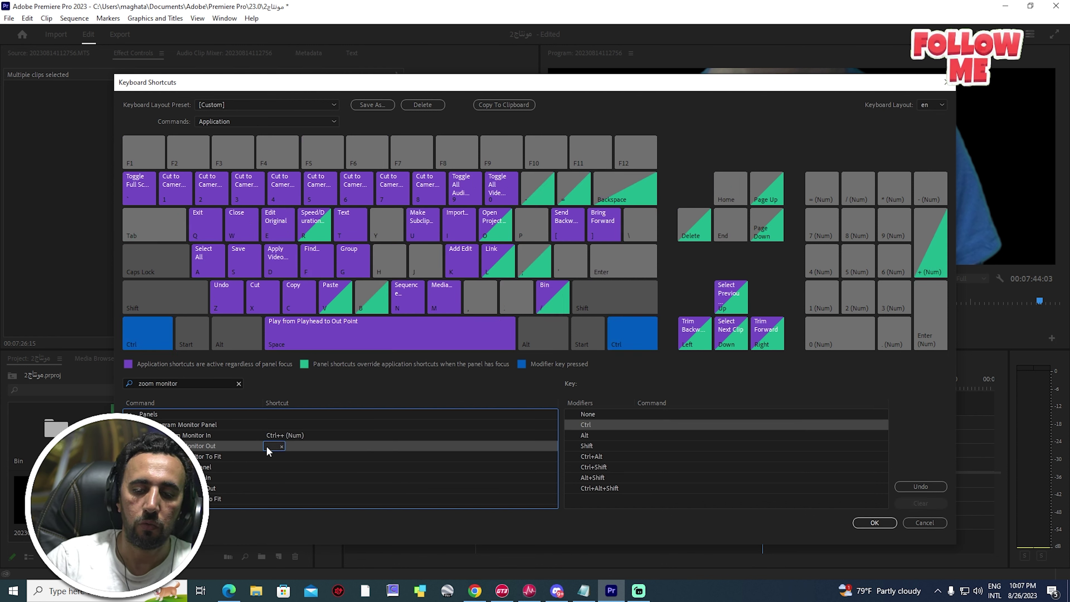